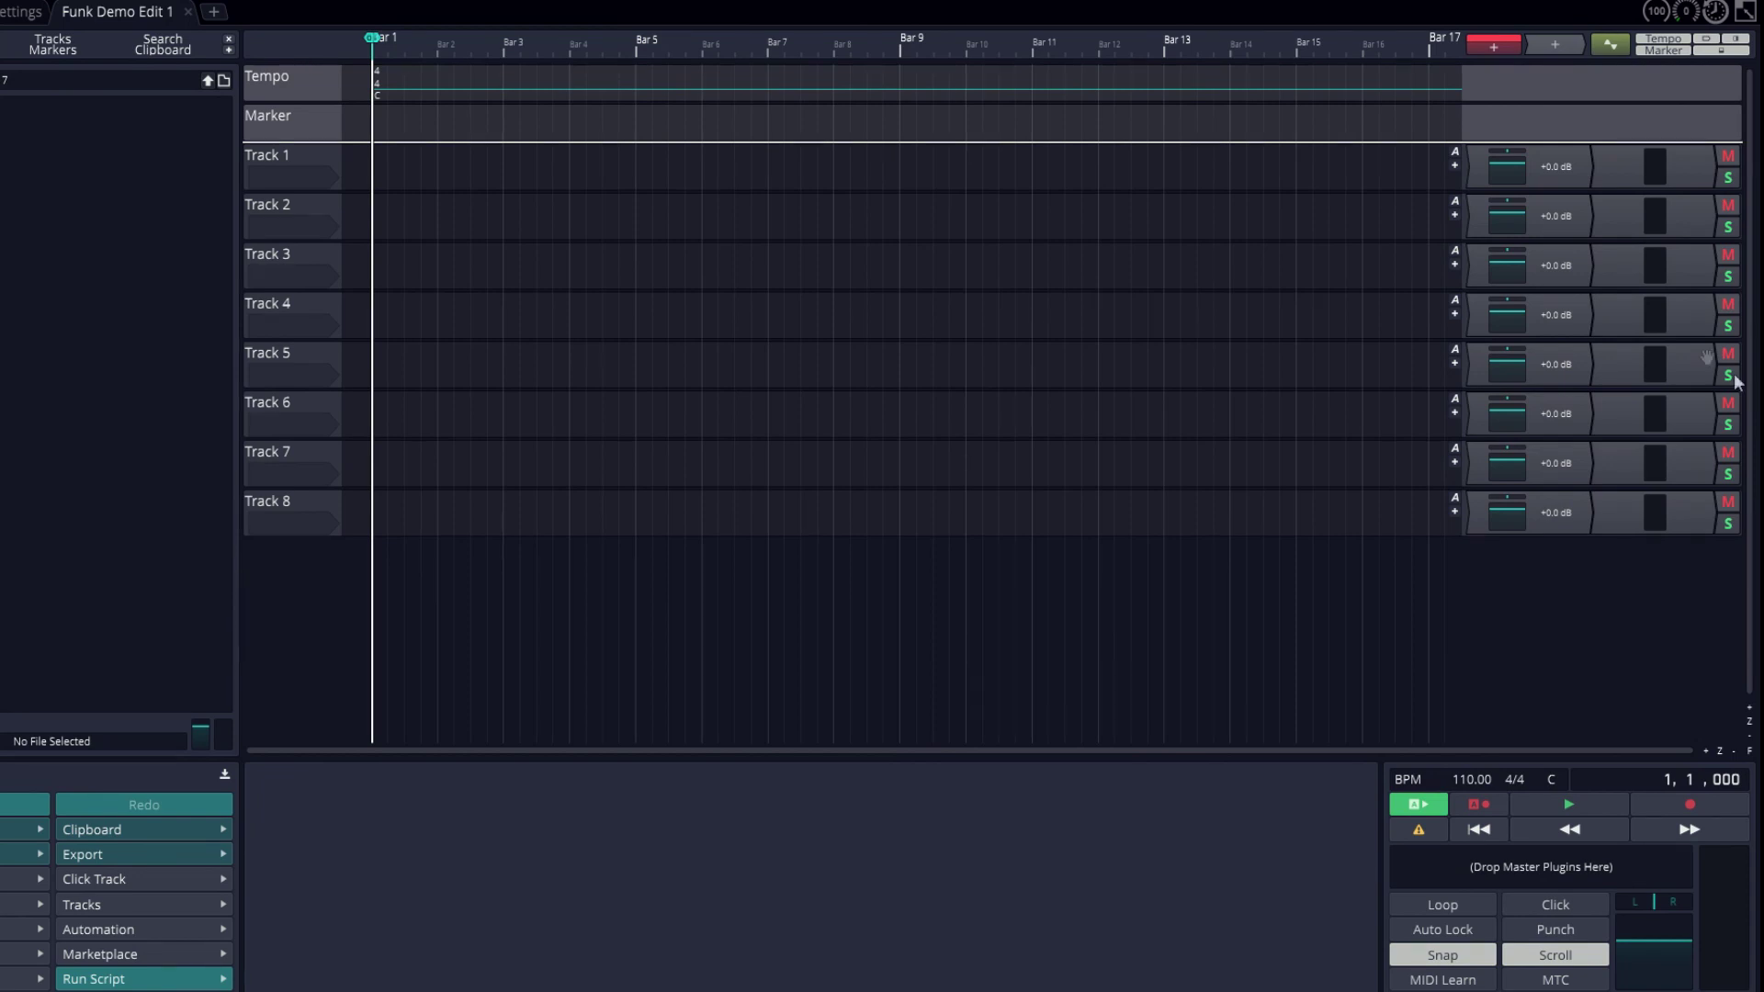
- Add the Band-in-a-Box DAW VST3 Plugin to Track 1, then centre and enlarge its window
right_click(1586, 171)
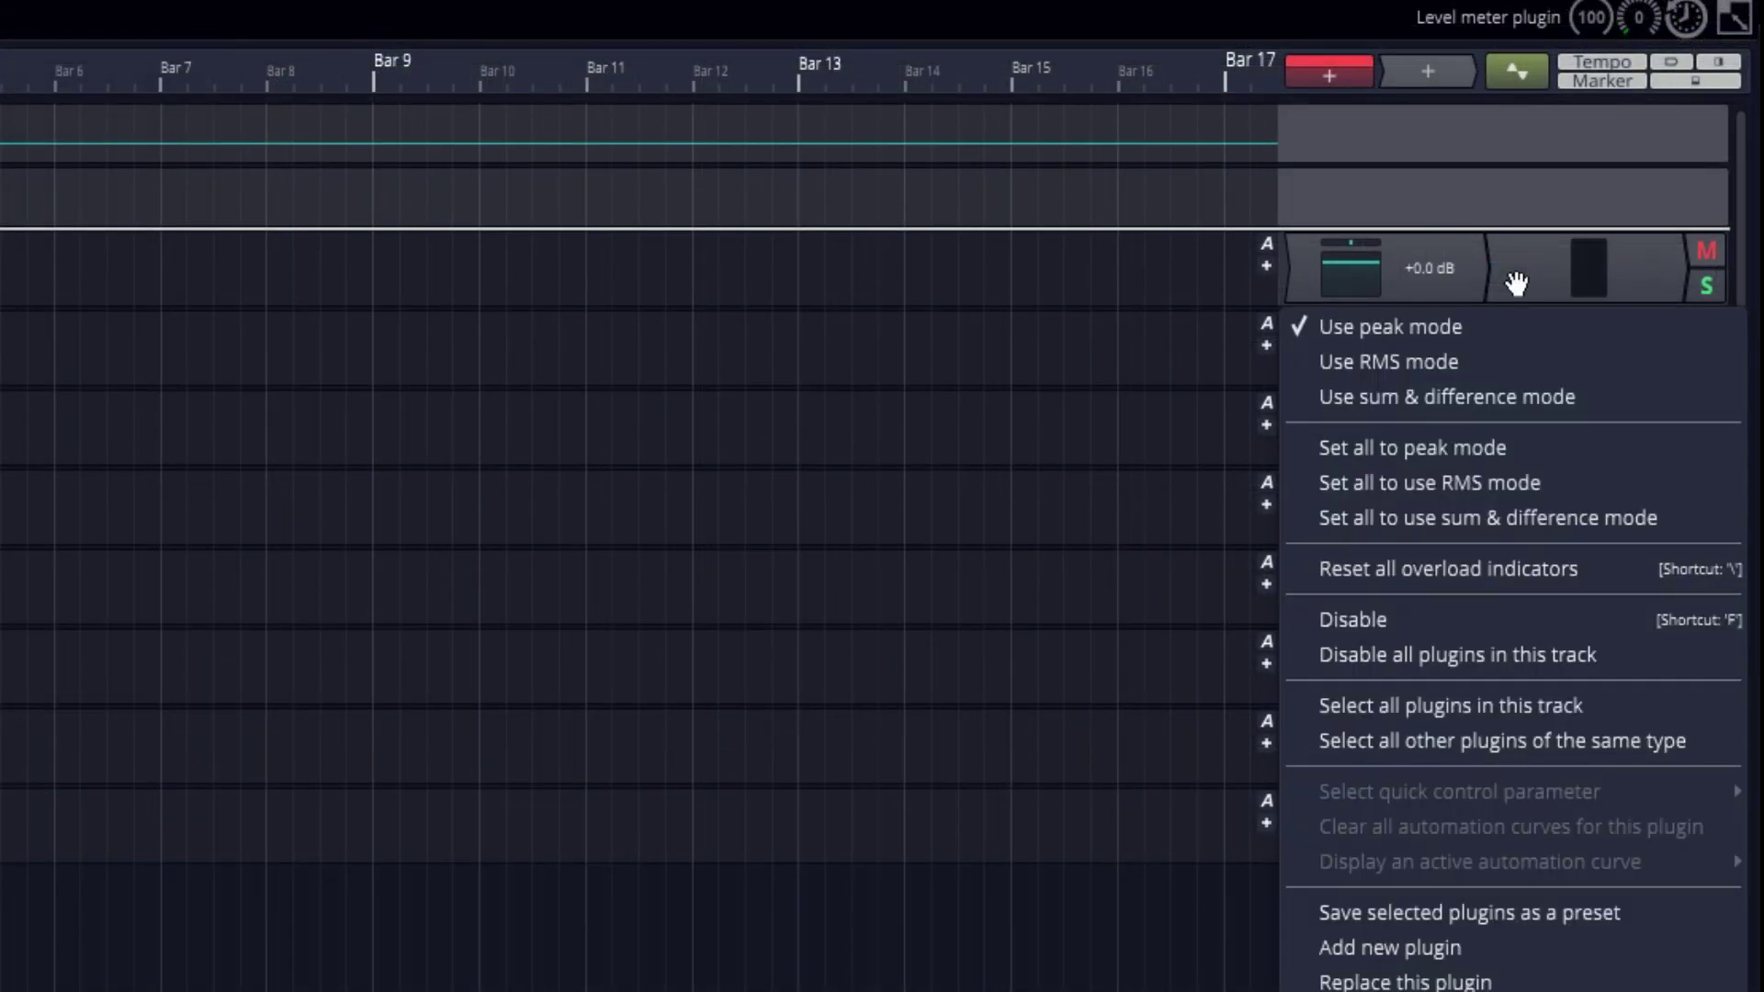
click(1492, 941)
mouse_move(1442, 934)
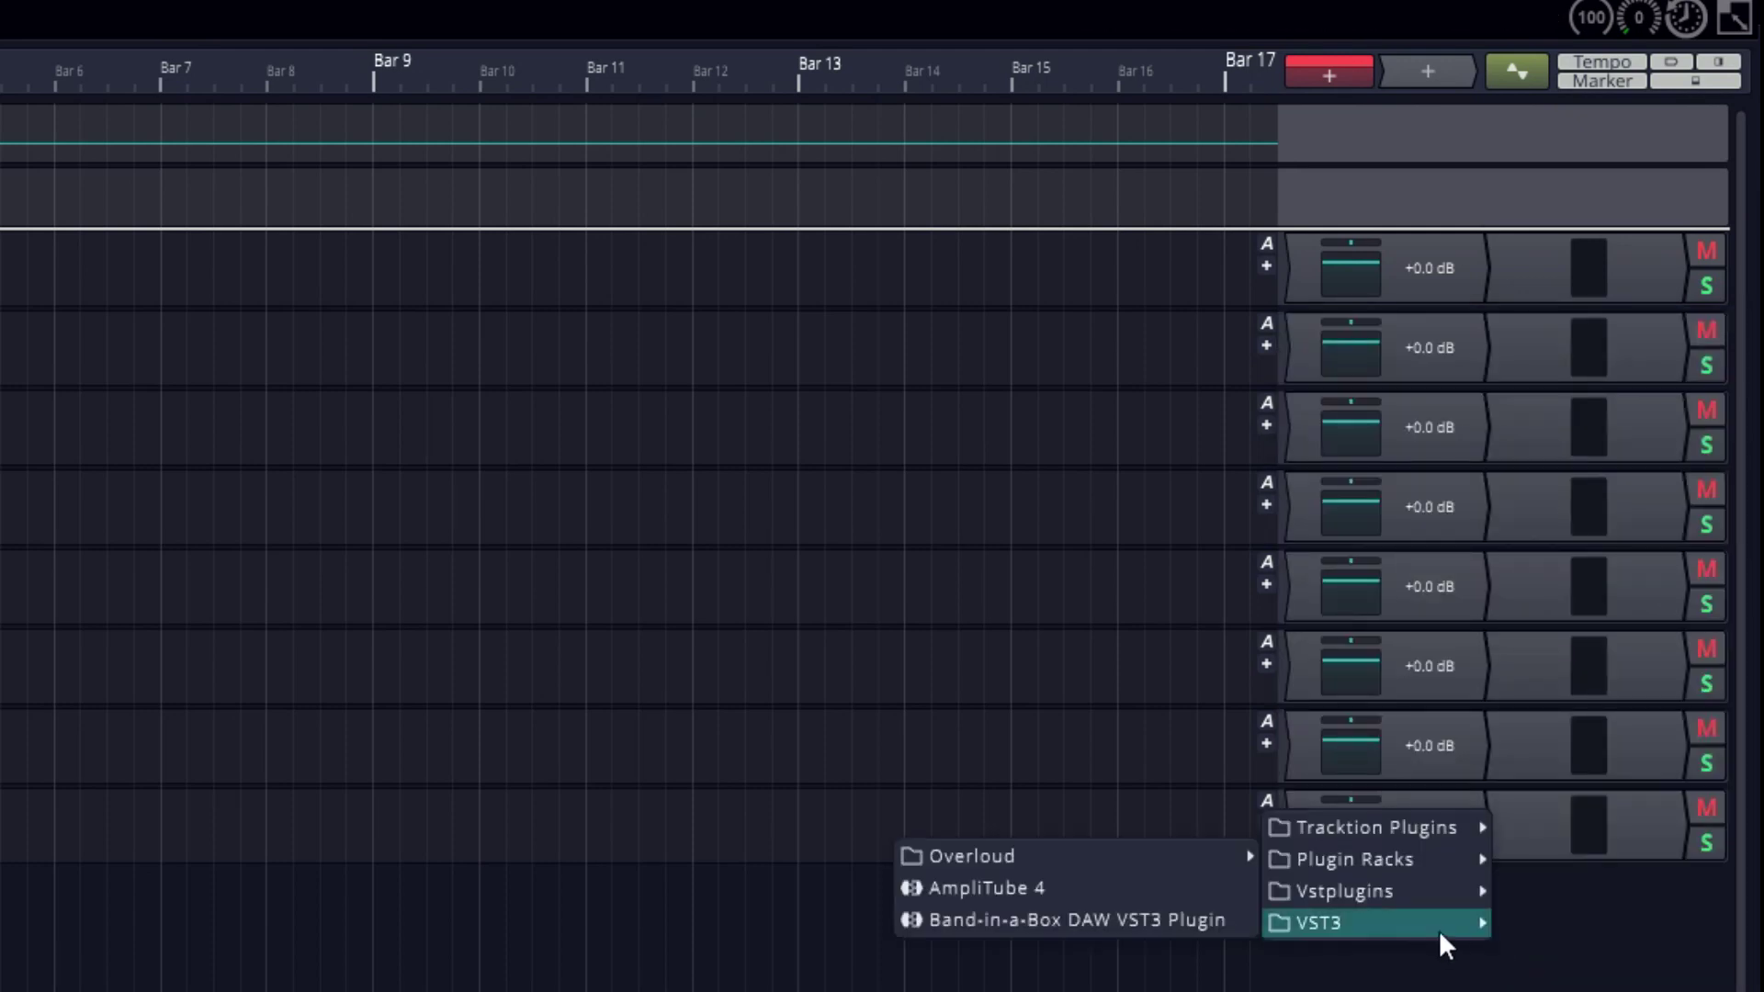
click(1200, 919)
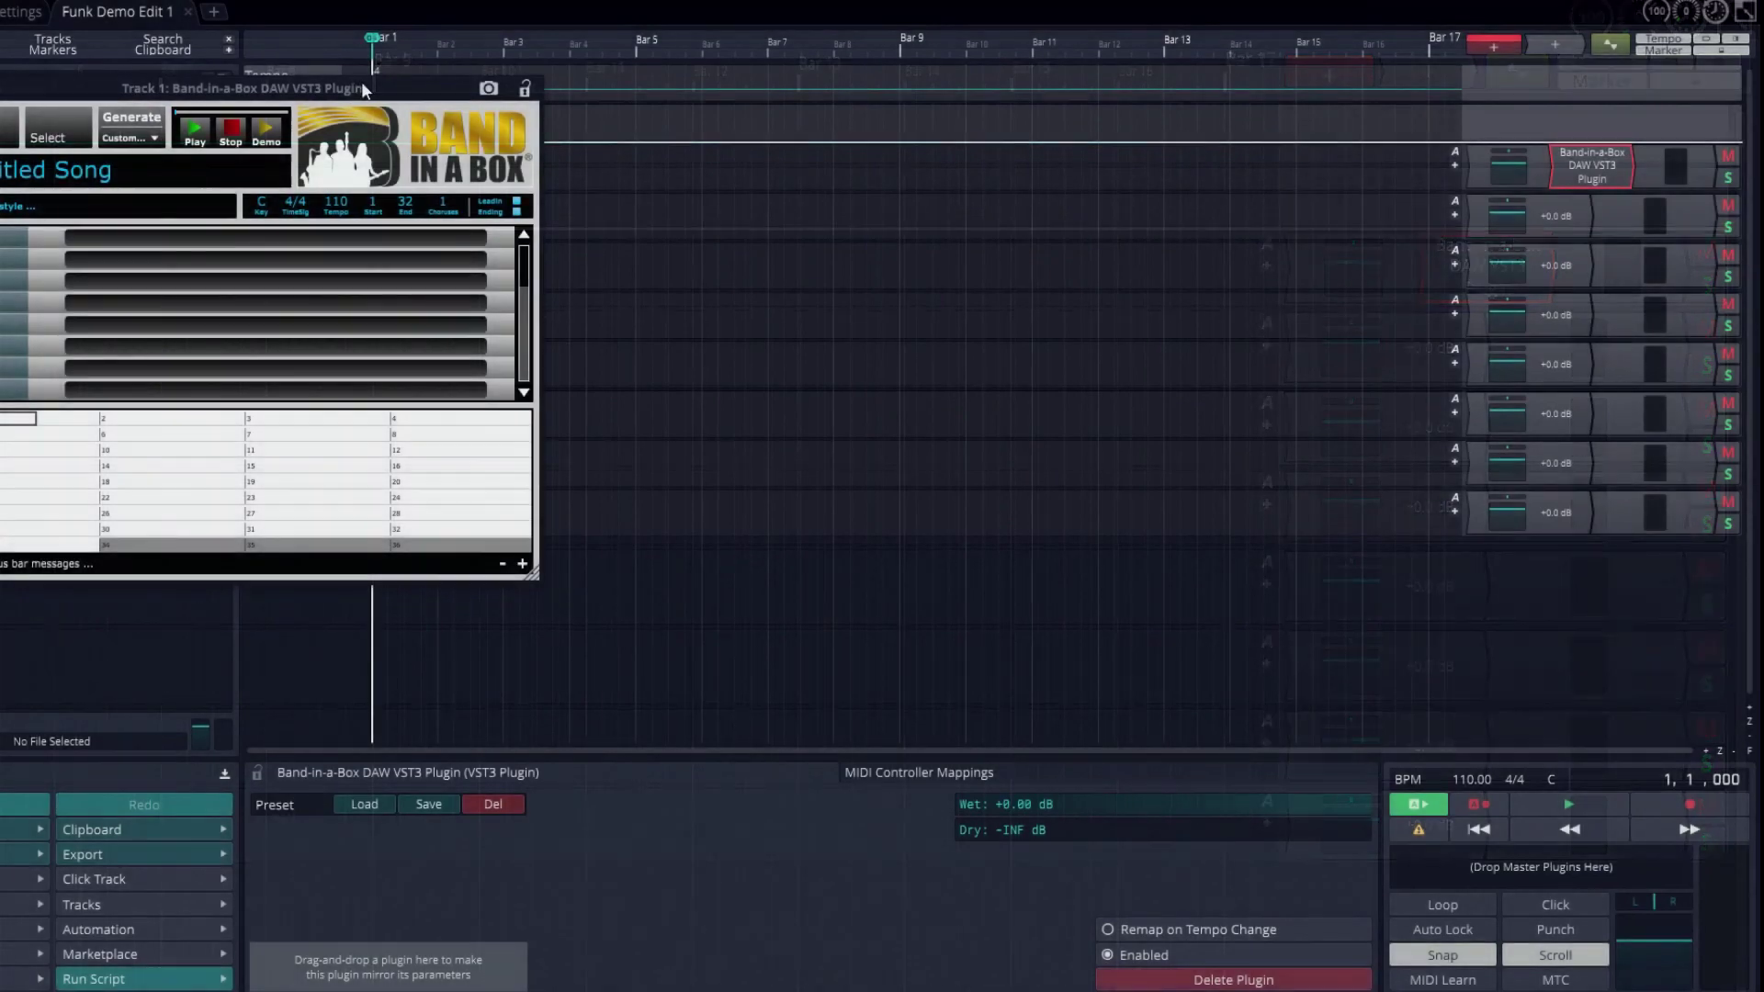
drag(487, 81, 1109, 163)
drag(1279, 644, 1443, 746)
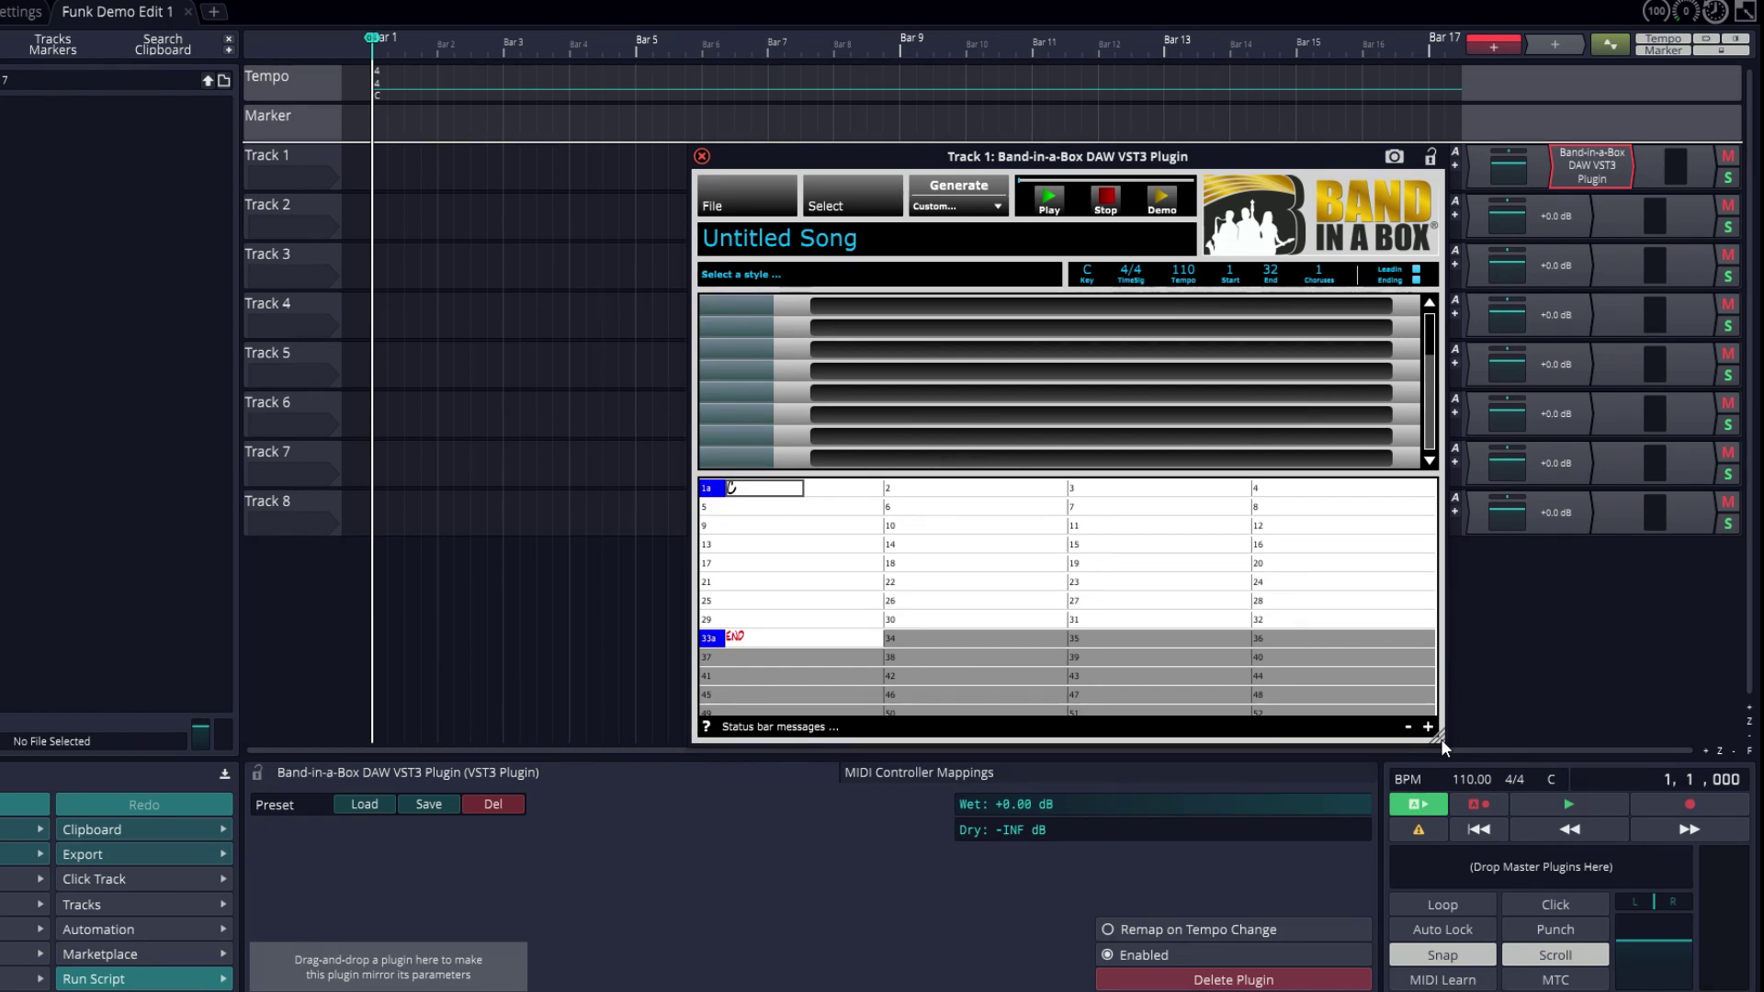
- Set the song key to A, enter A7, C7sus and D7, and copy bars 1–8 into bars 9–16
click(1087, 272)
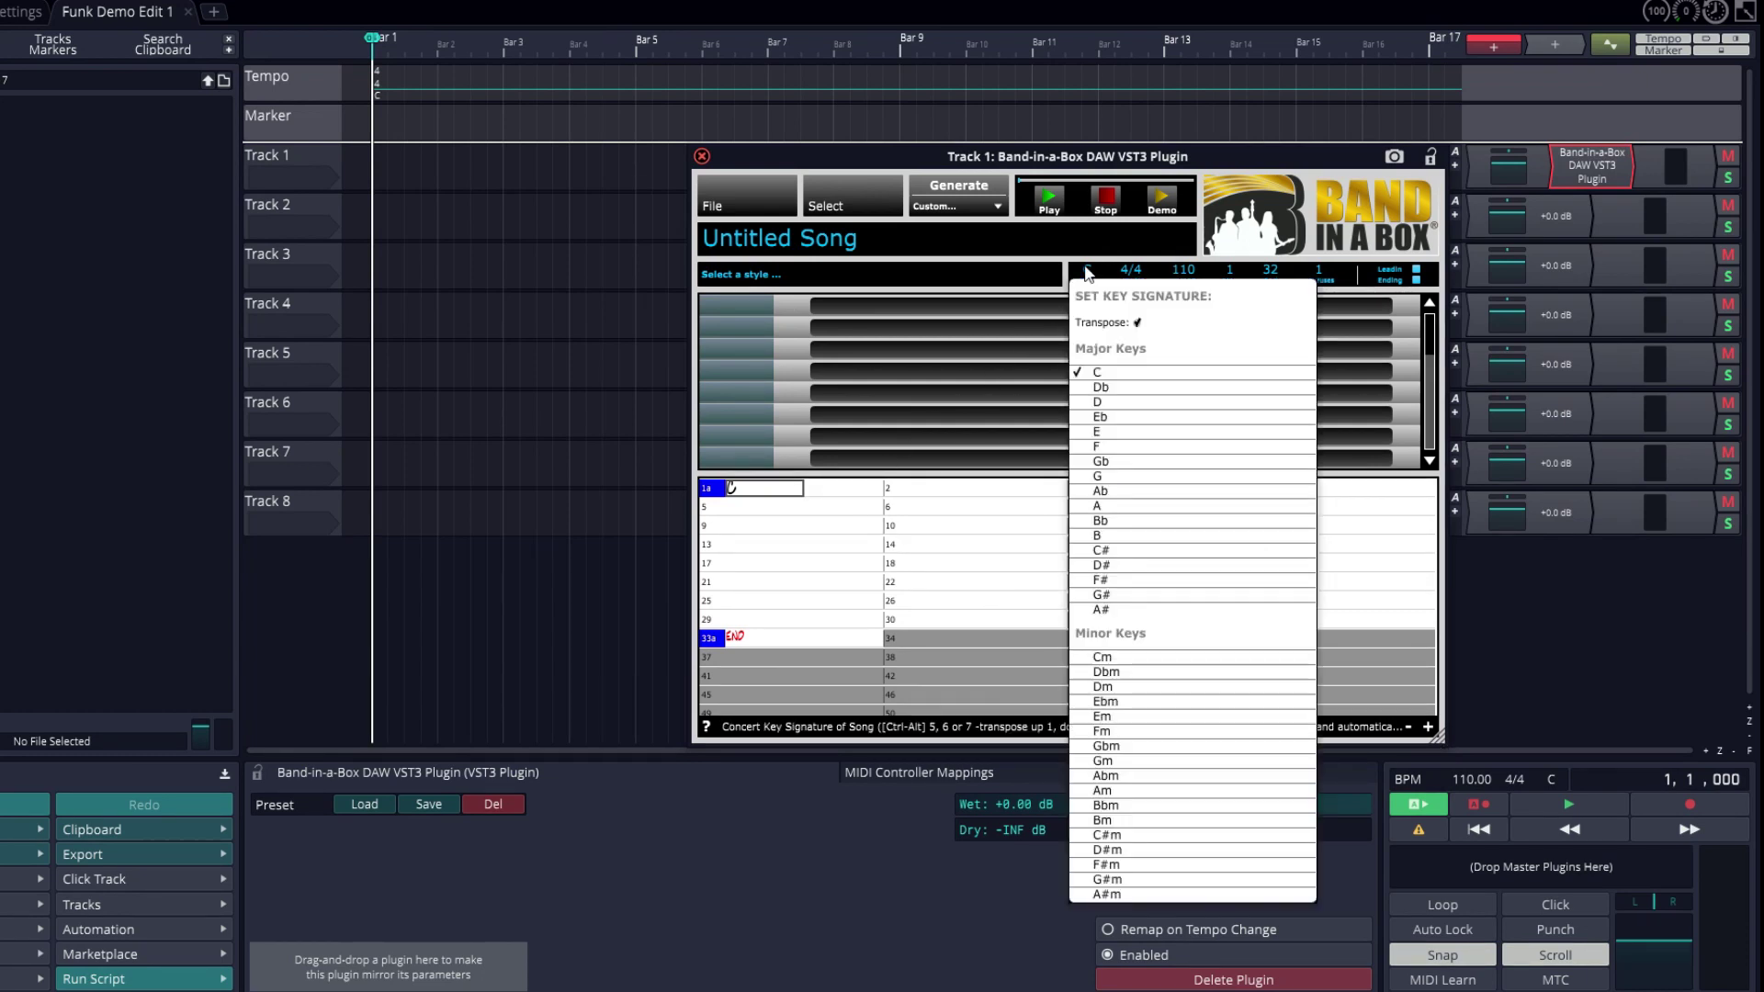
click(1132, 506)
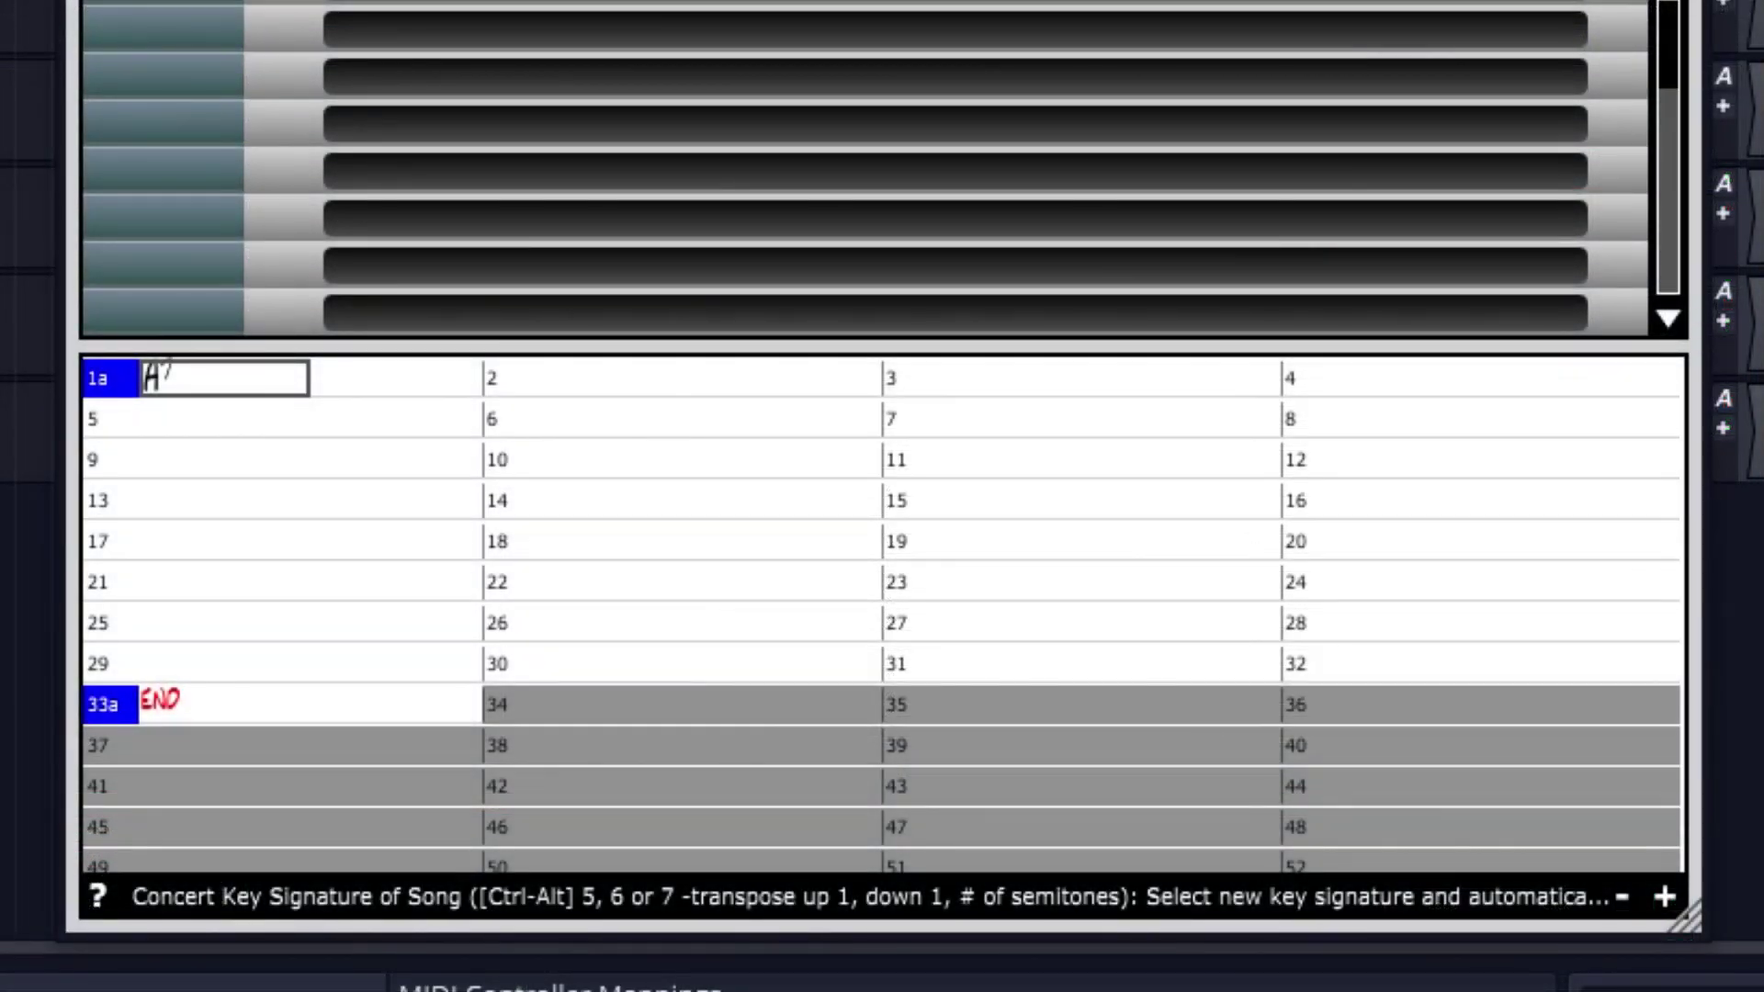
key(Right)
key(Right)
key(Right)
key(Right)
key(Right)
key(Right)
key(Right)
key(Right)
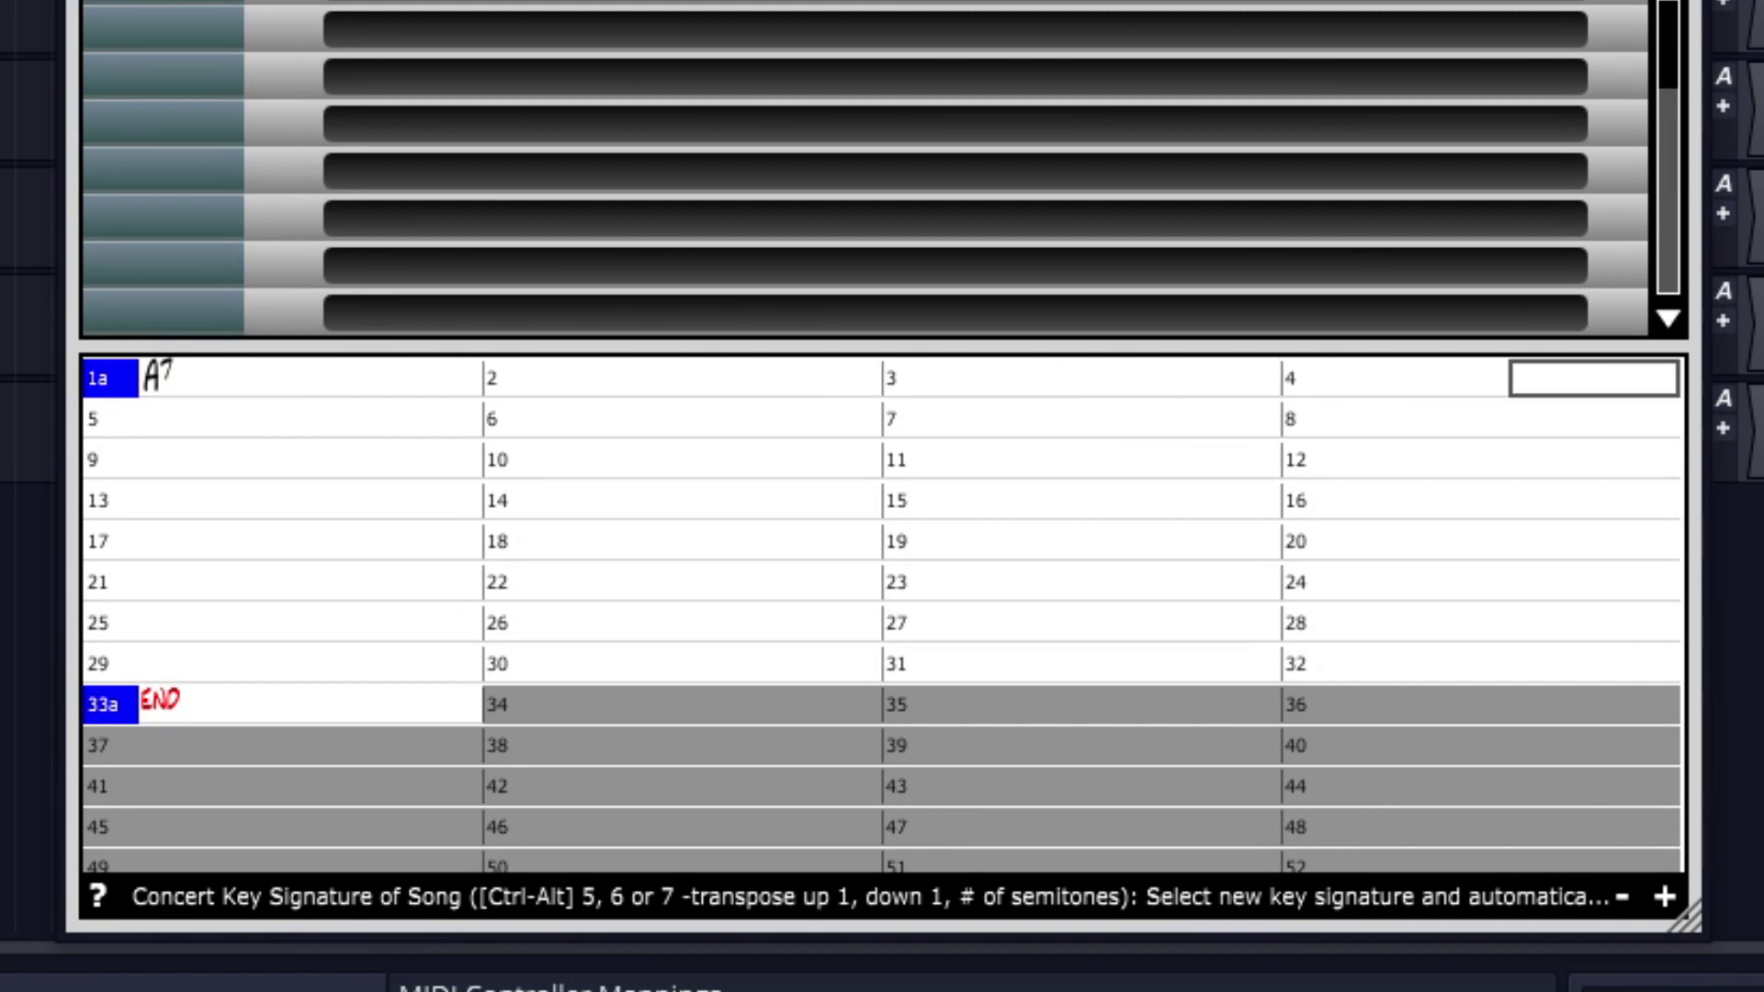
text(C7sus)
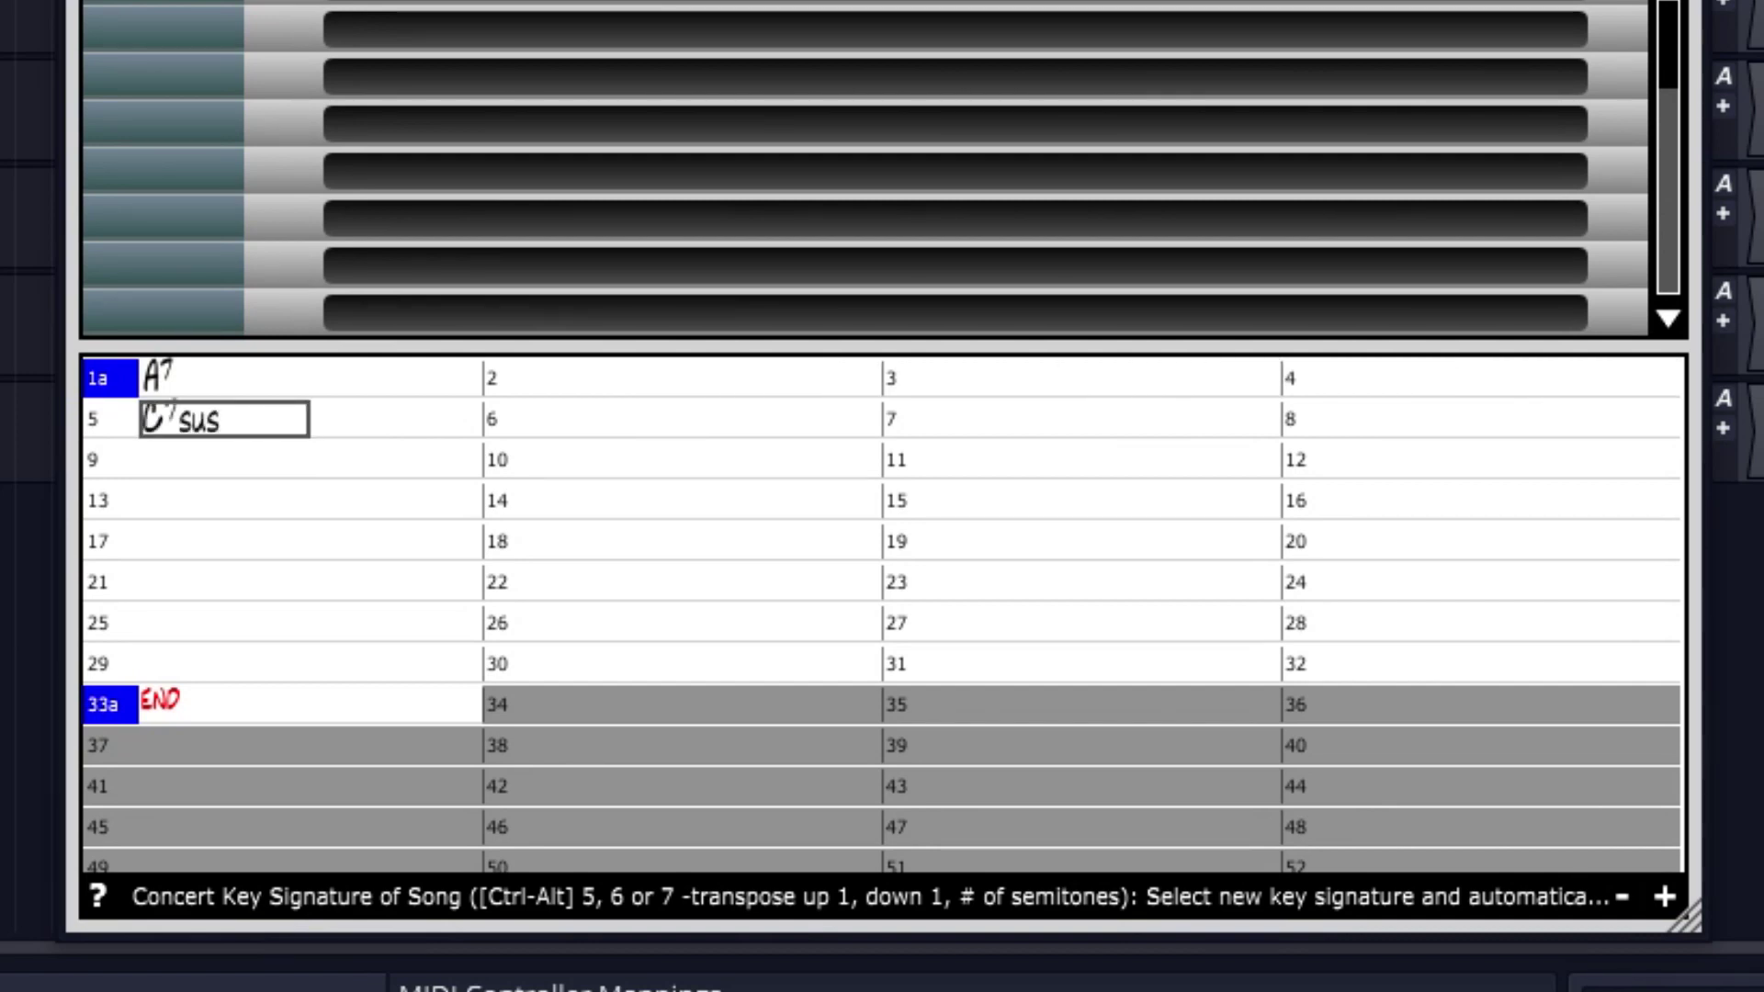
key(Right)
key(Right)
key(Right)
key(Right)
text(D7)
key(Right)
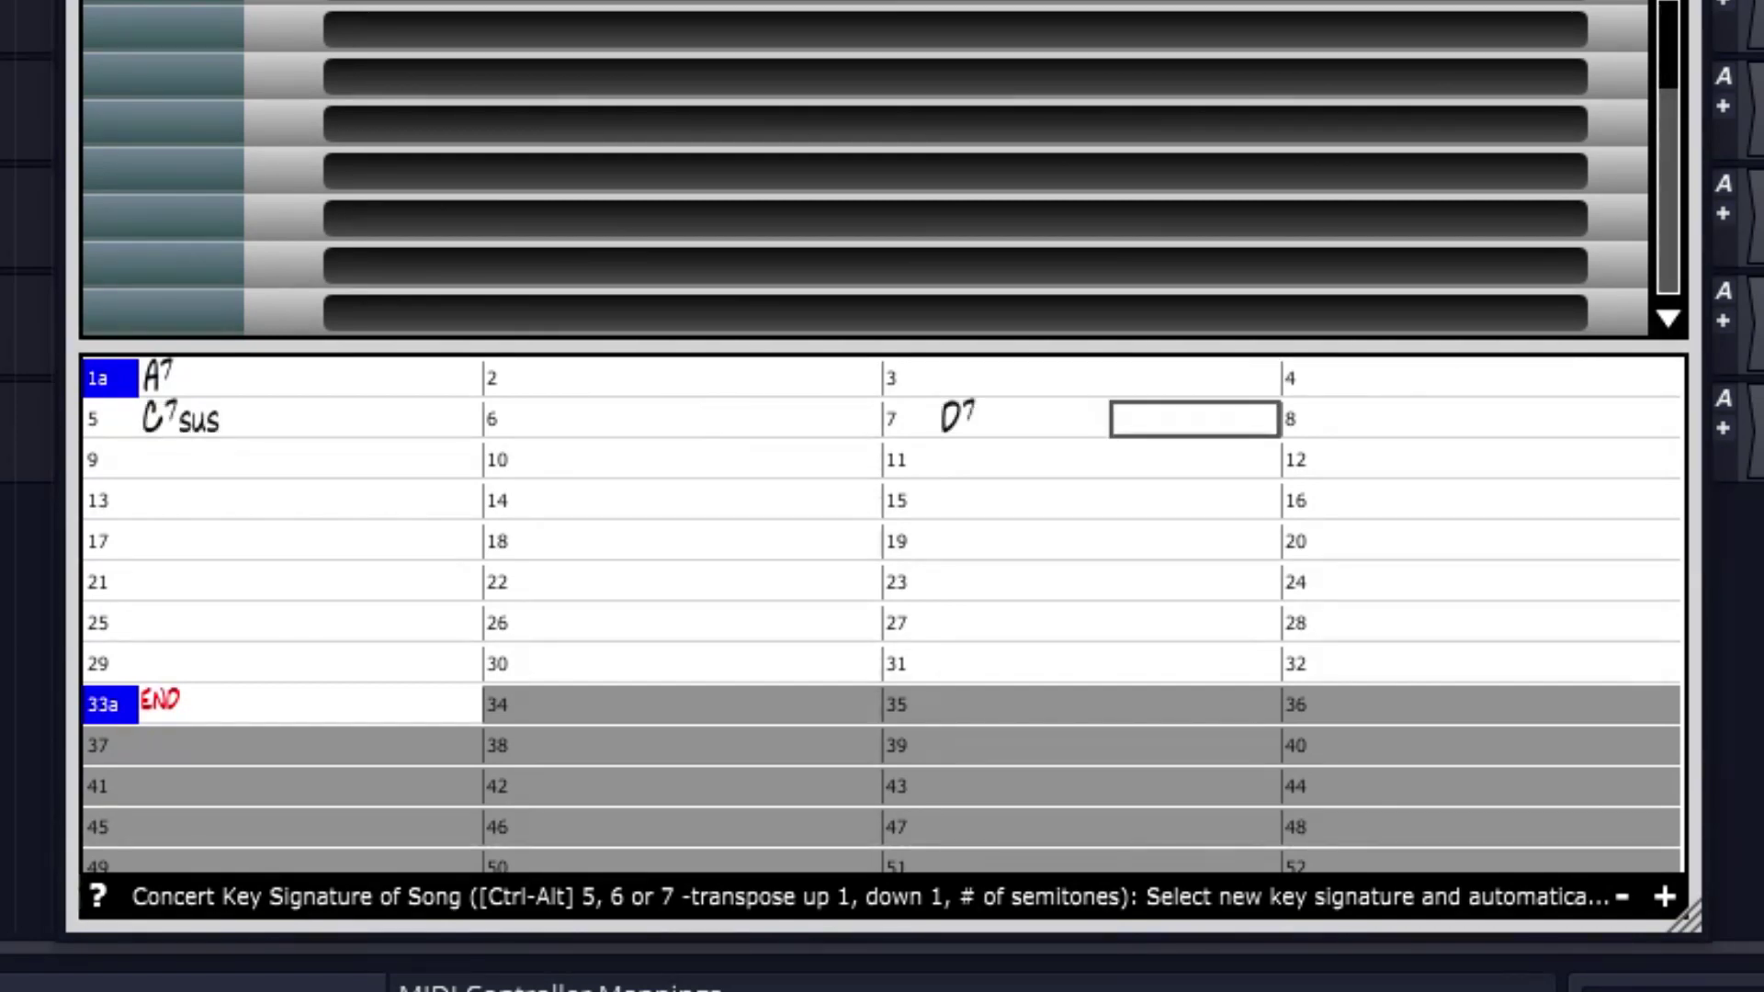
key(Right)
key(Right)
key(Right)
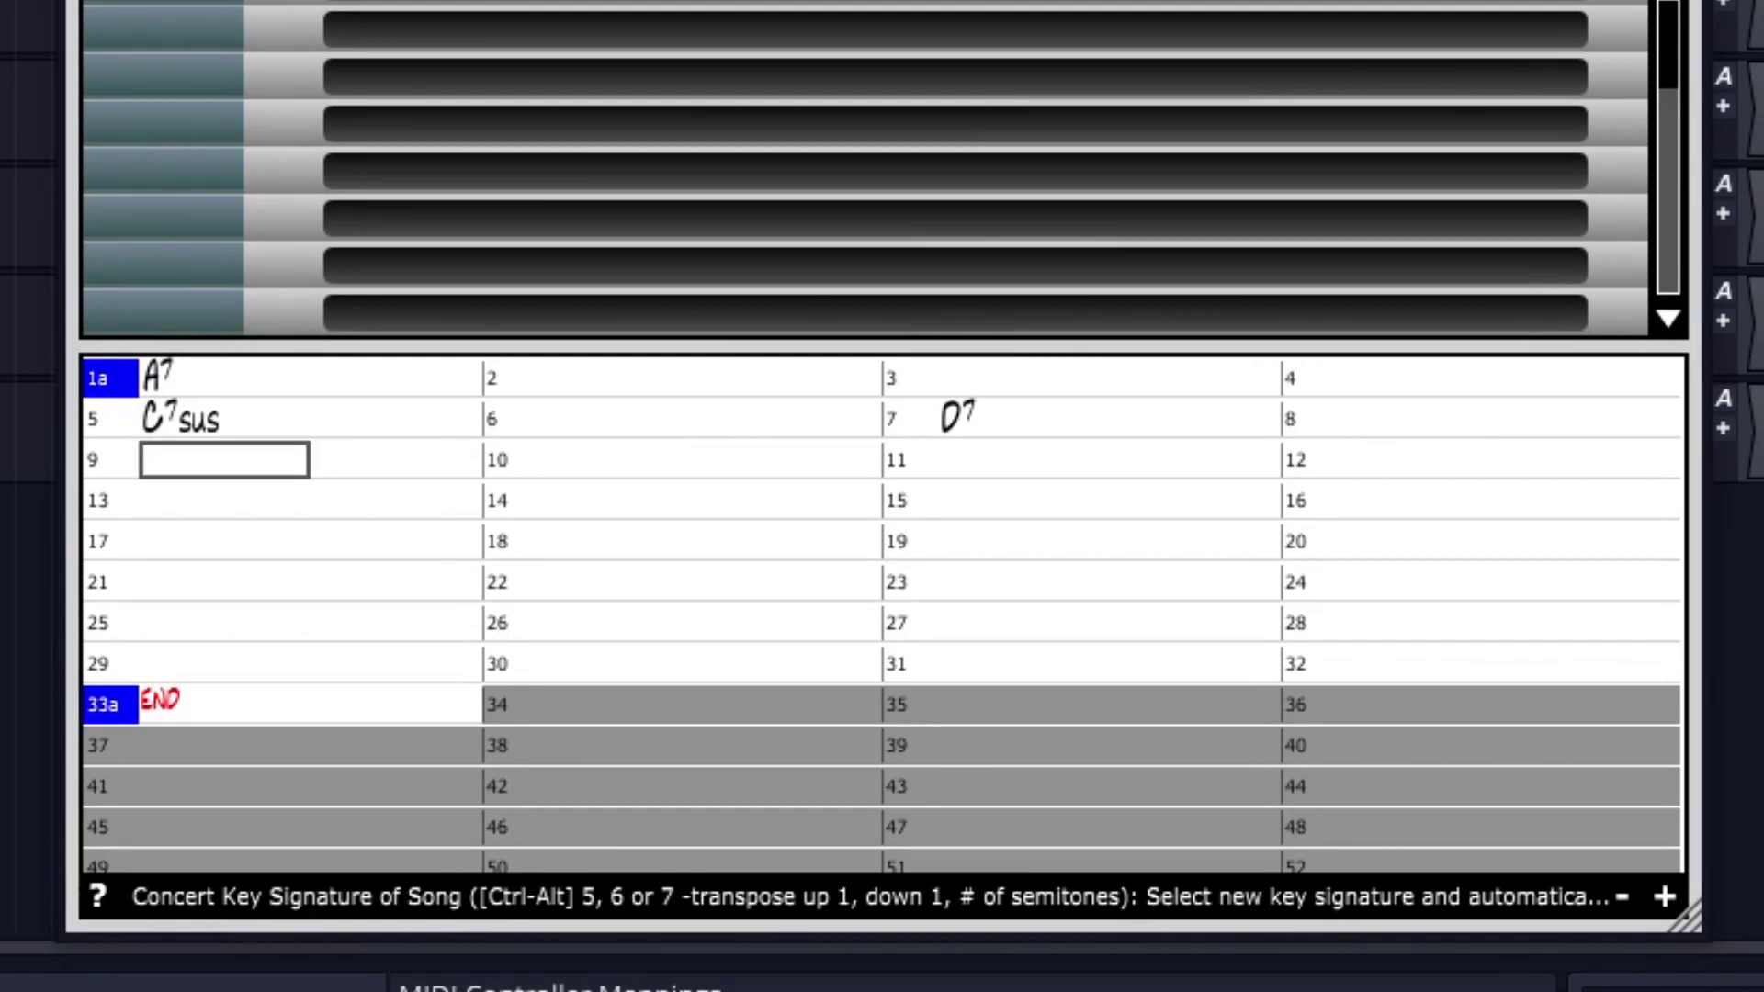
key(Return)
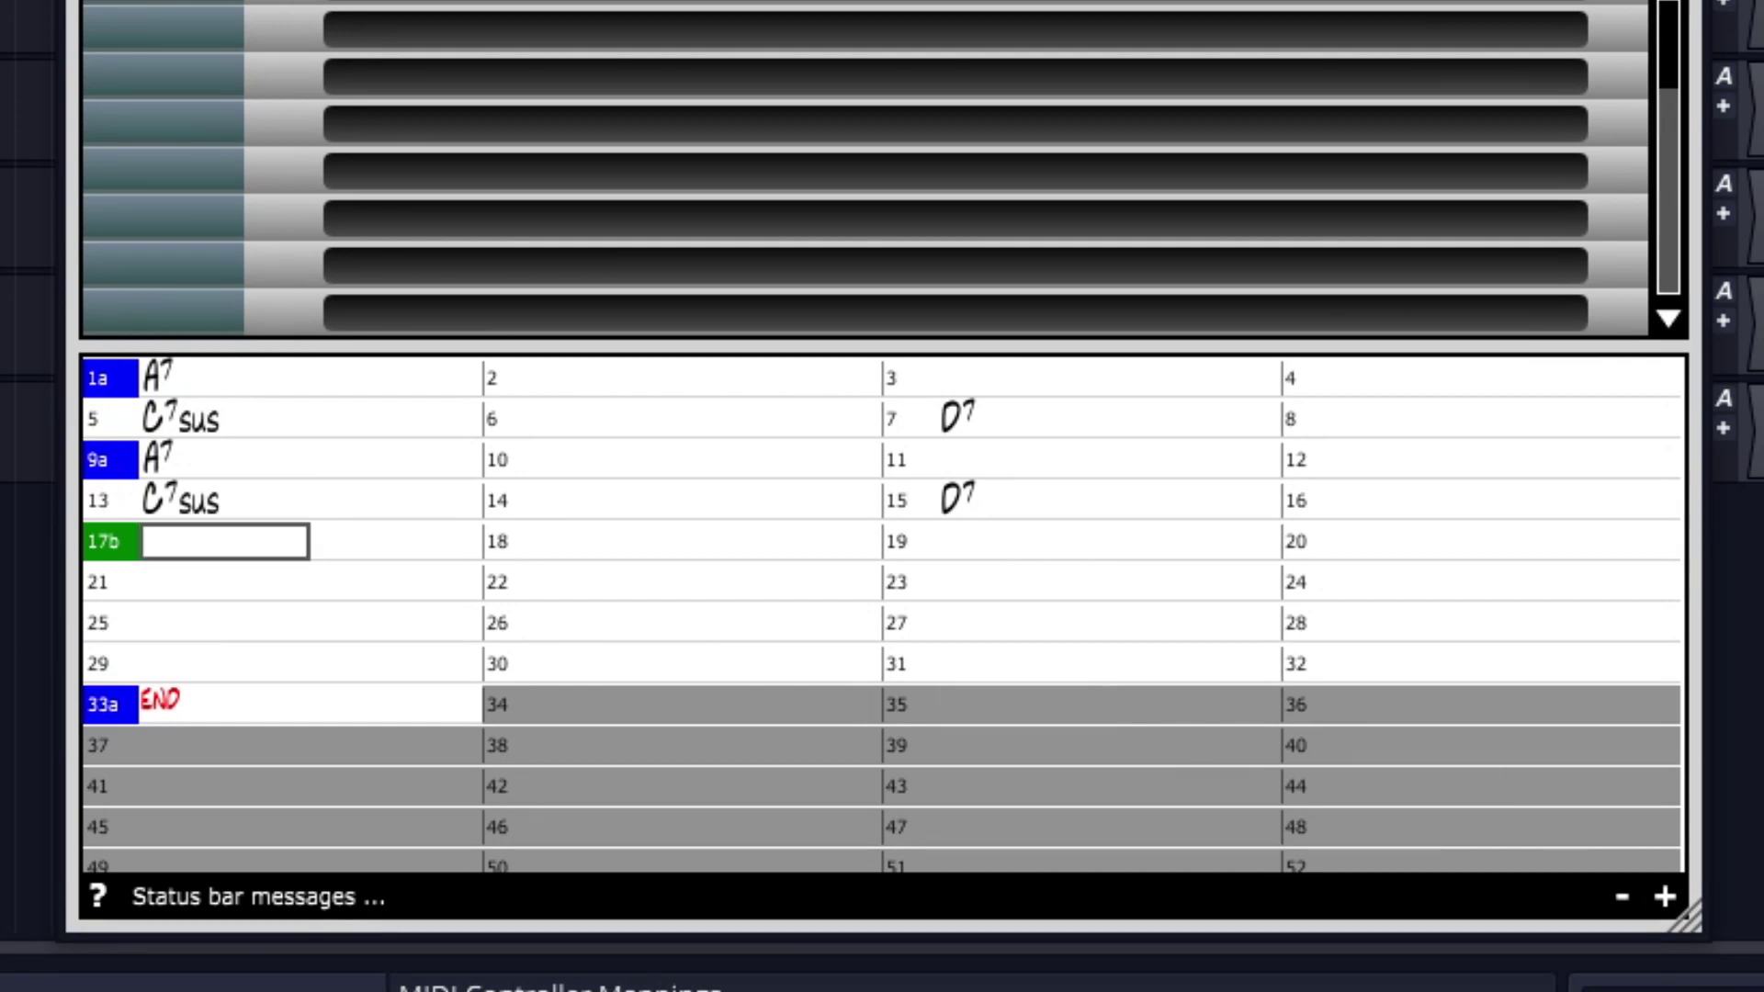
- Enter Bm, Em, Bm and E7 in bars 17–23
text(Bm)
key(Return)
key(Return)
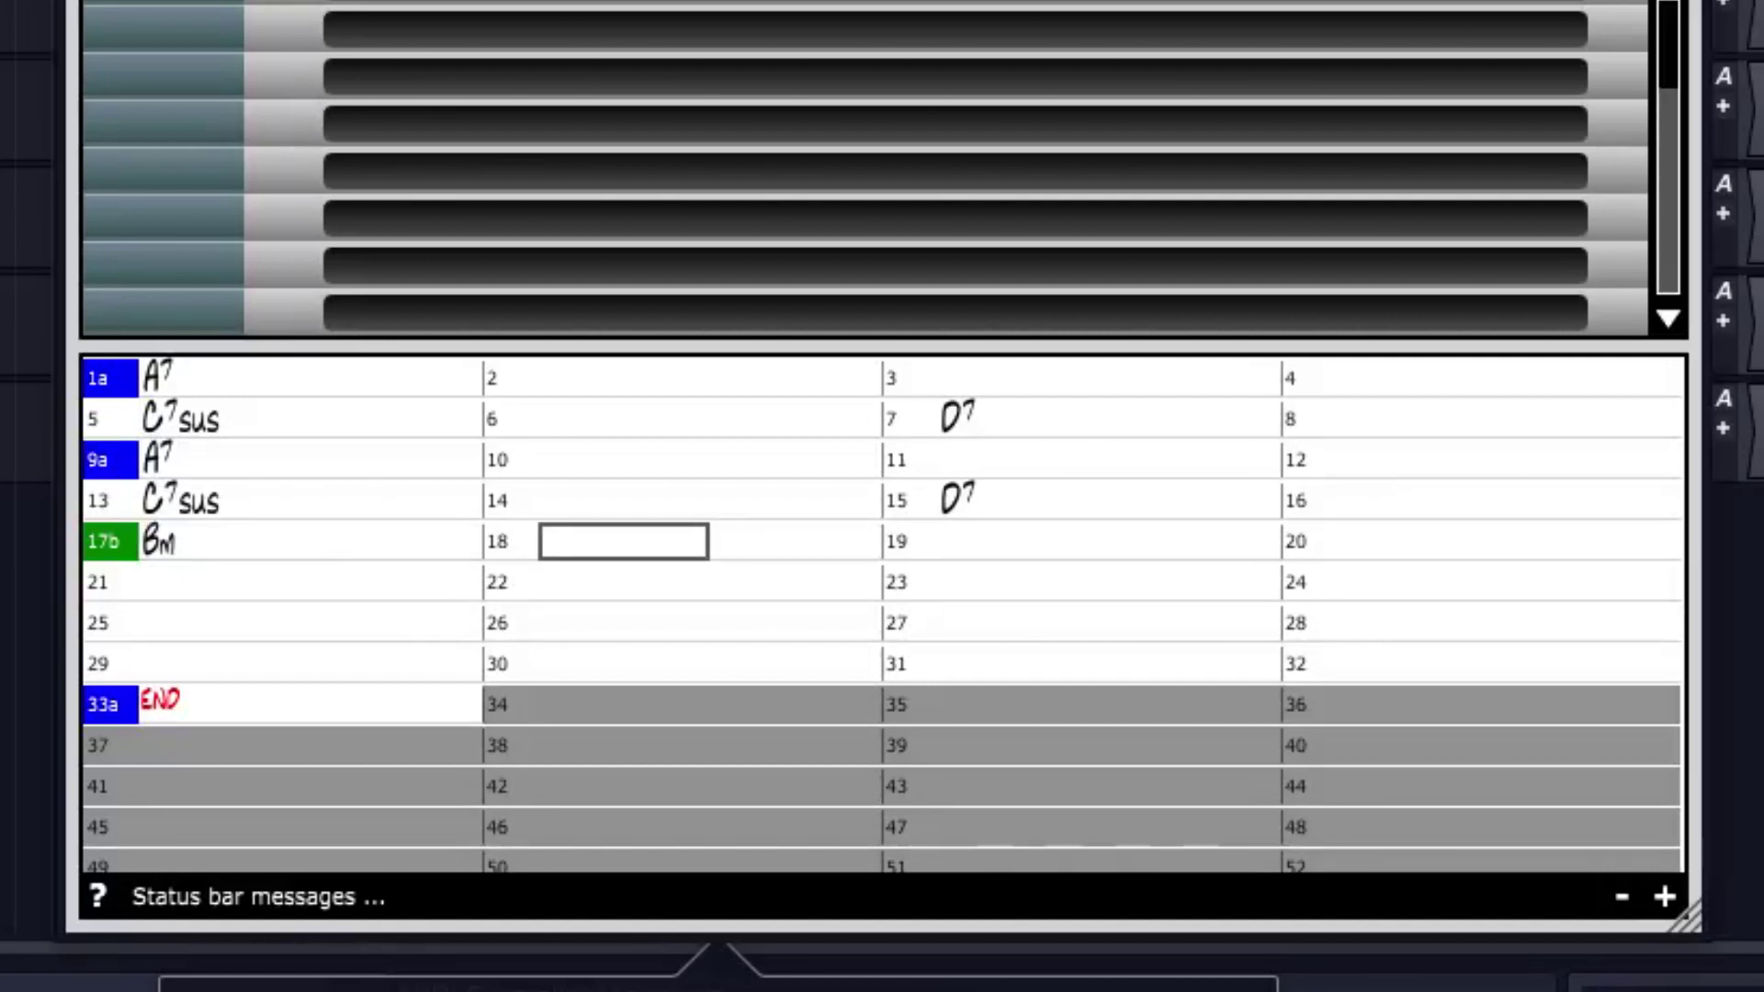
key(Return)
key(Return)
key(Return)
key(Return)
key(Return)
key(Return)
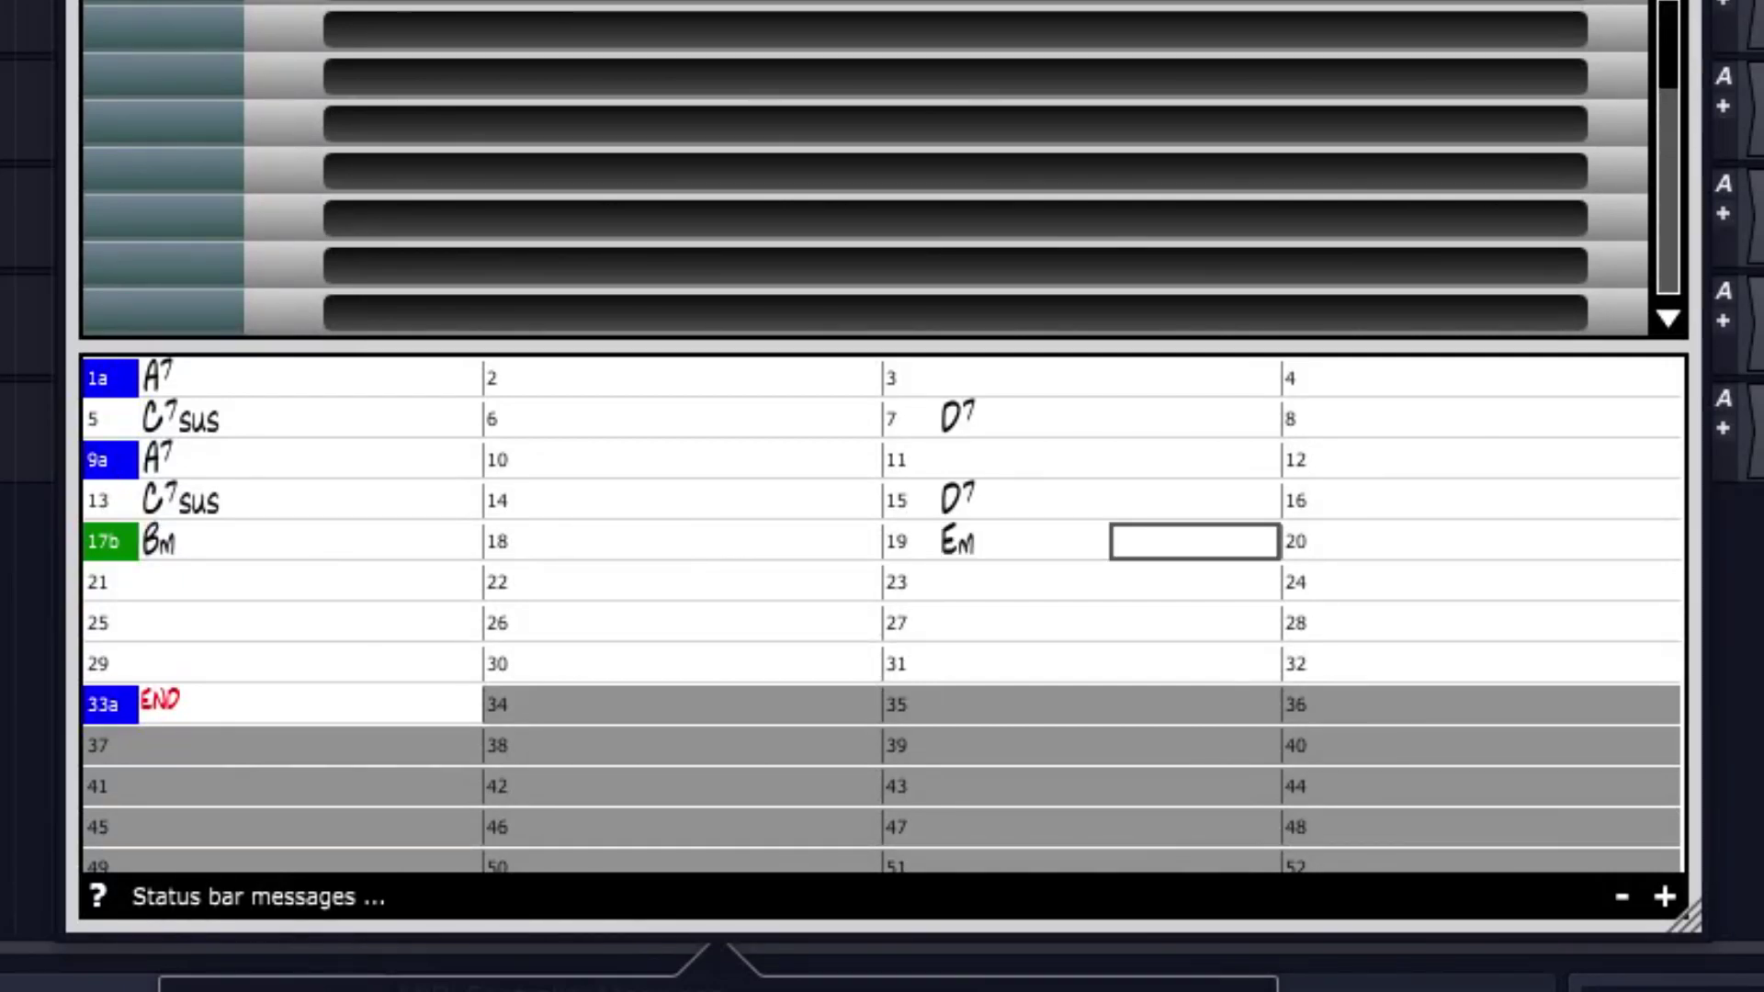
text(Bm)
key(Return)
key(Return)
key(Return)
key(Return)
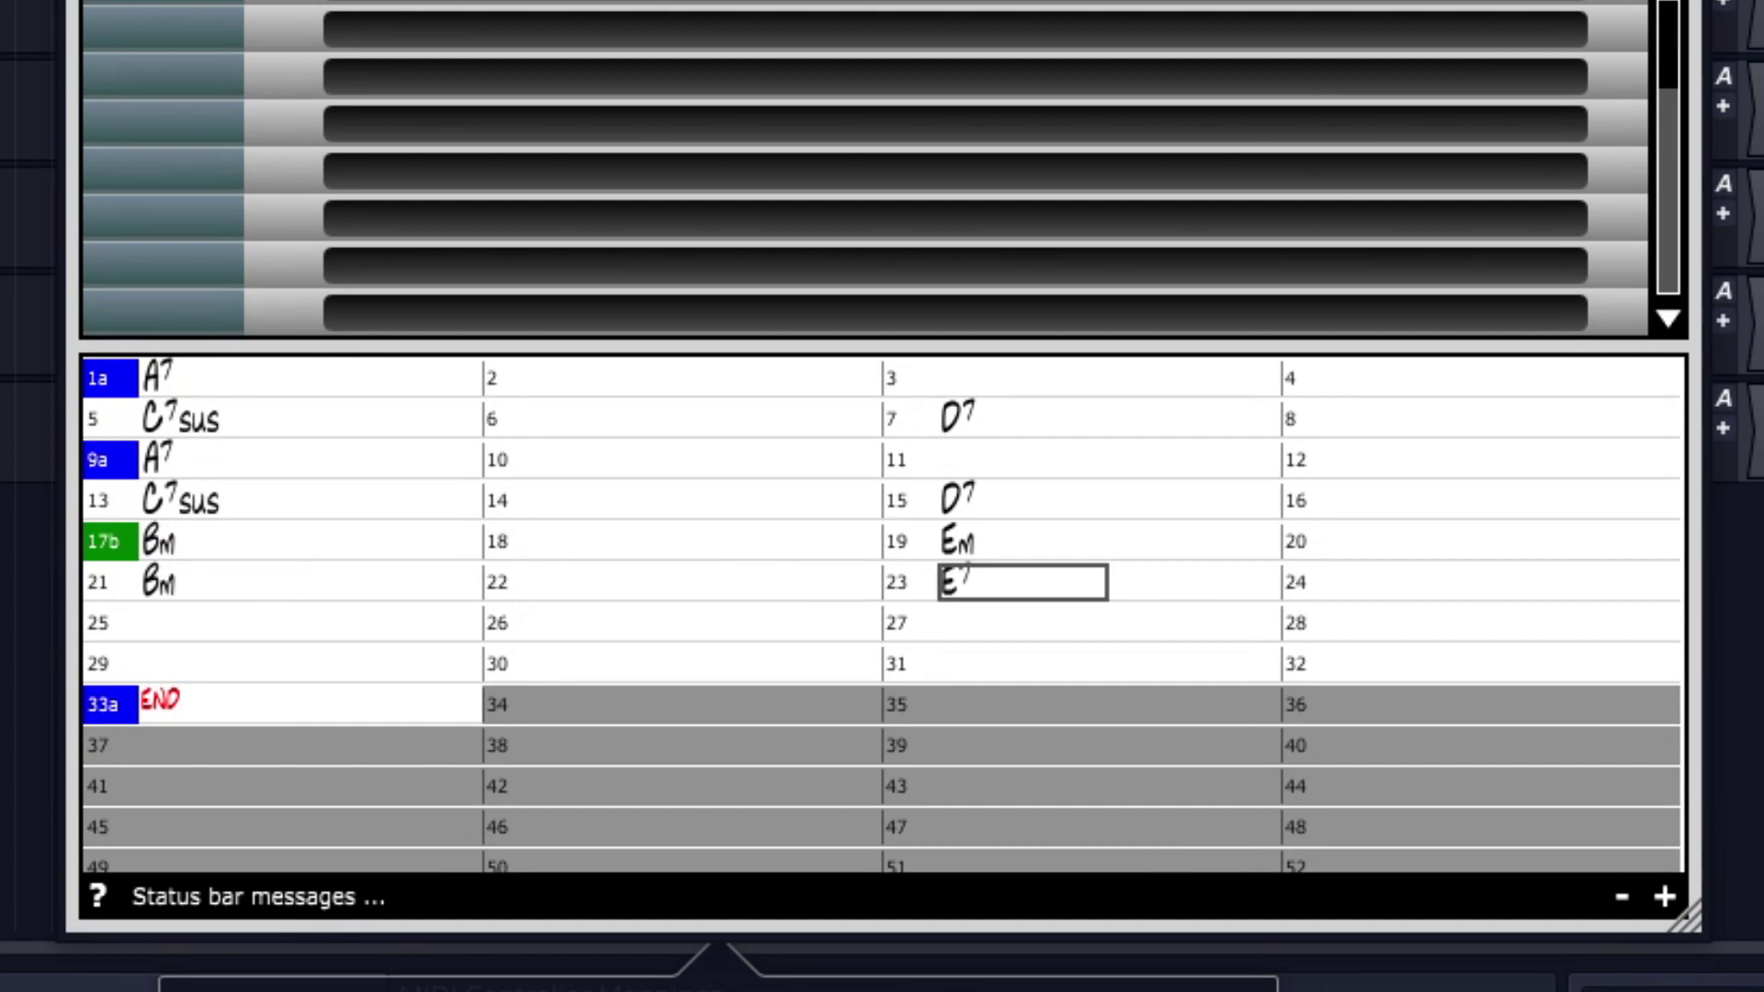
key(Return)
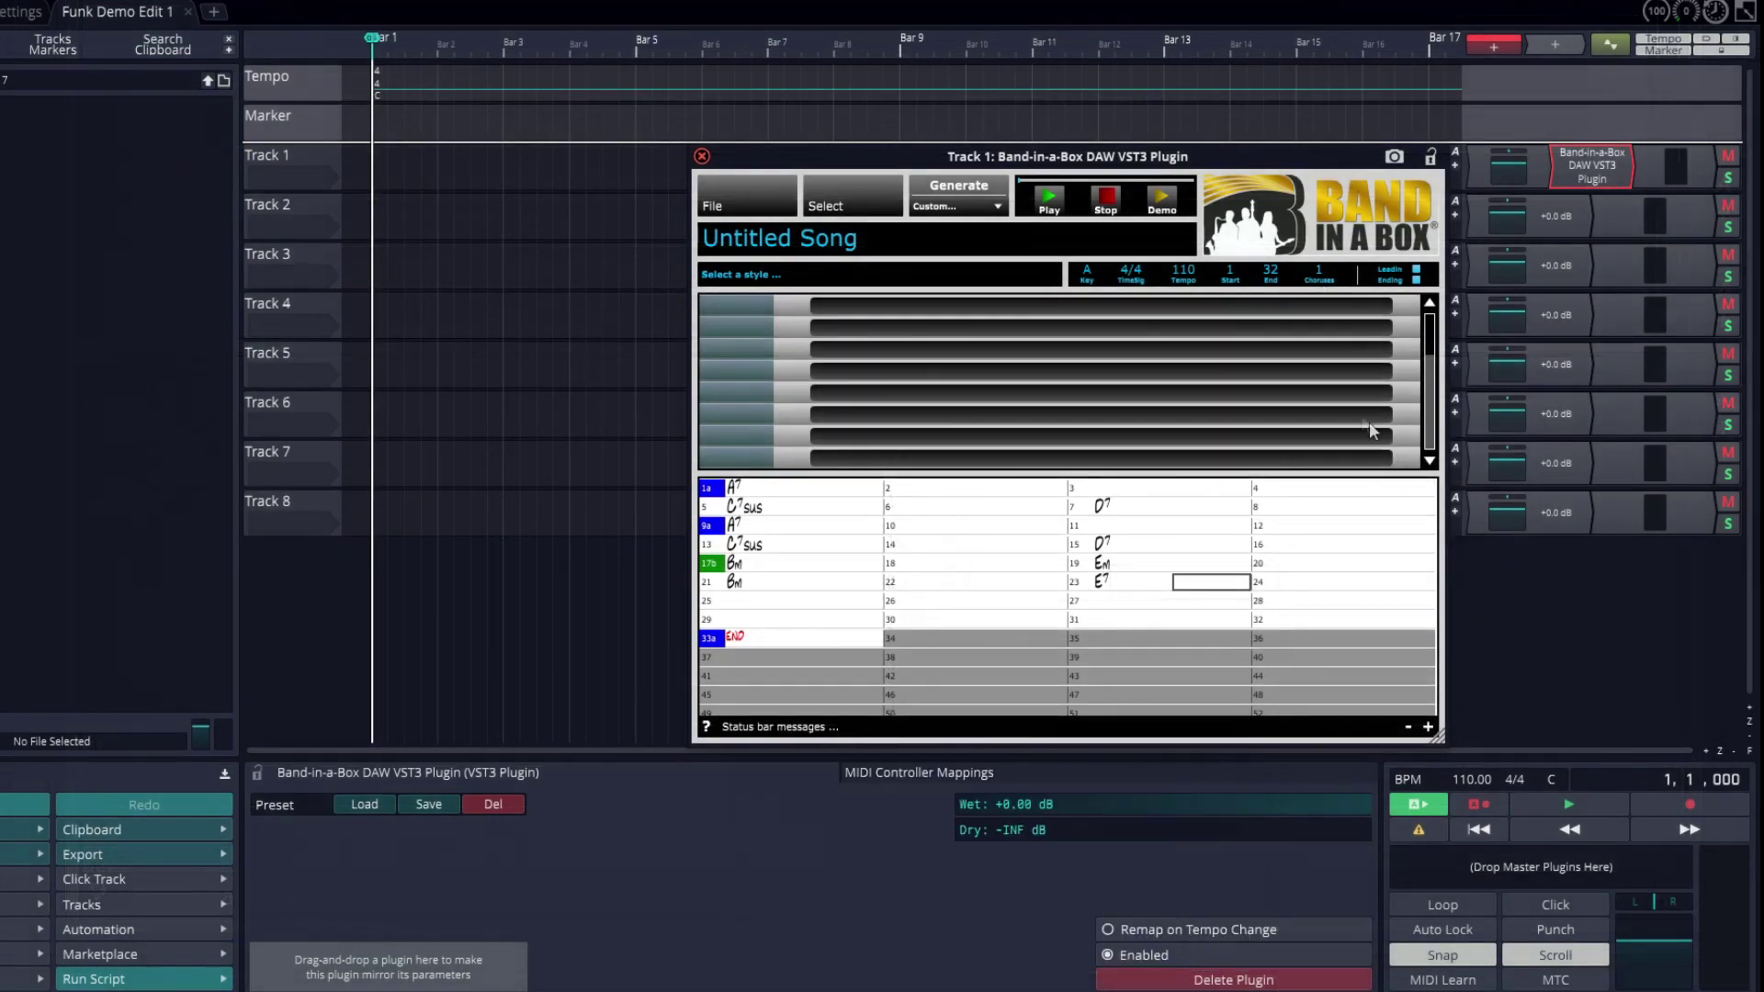
- Set the song's end bar to 24 and enter an A chord in bar 25
click(1271, 272)
text(24)
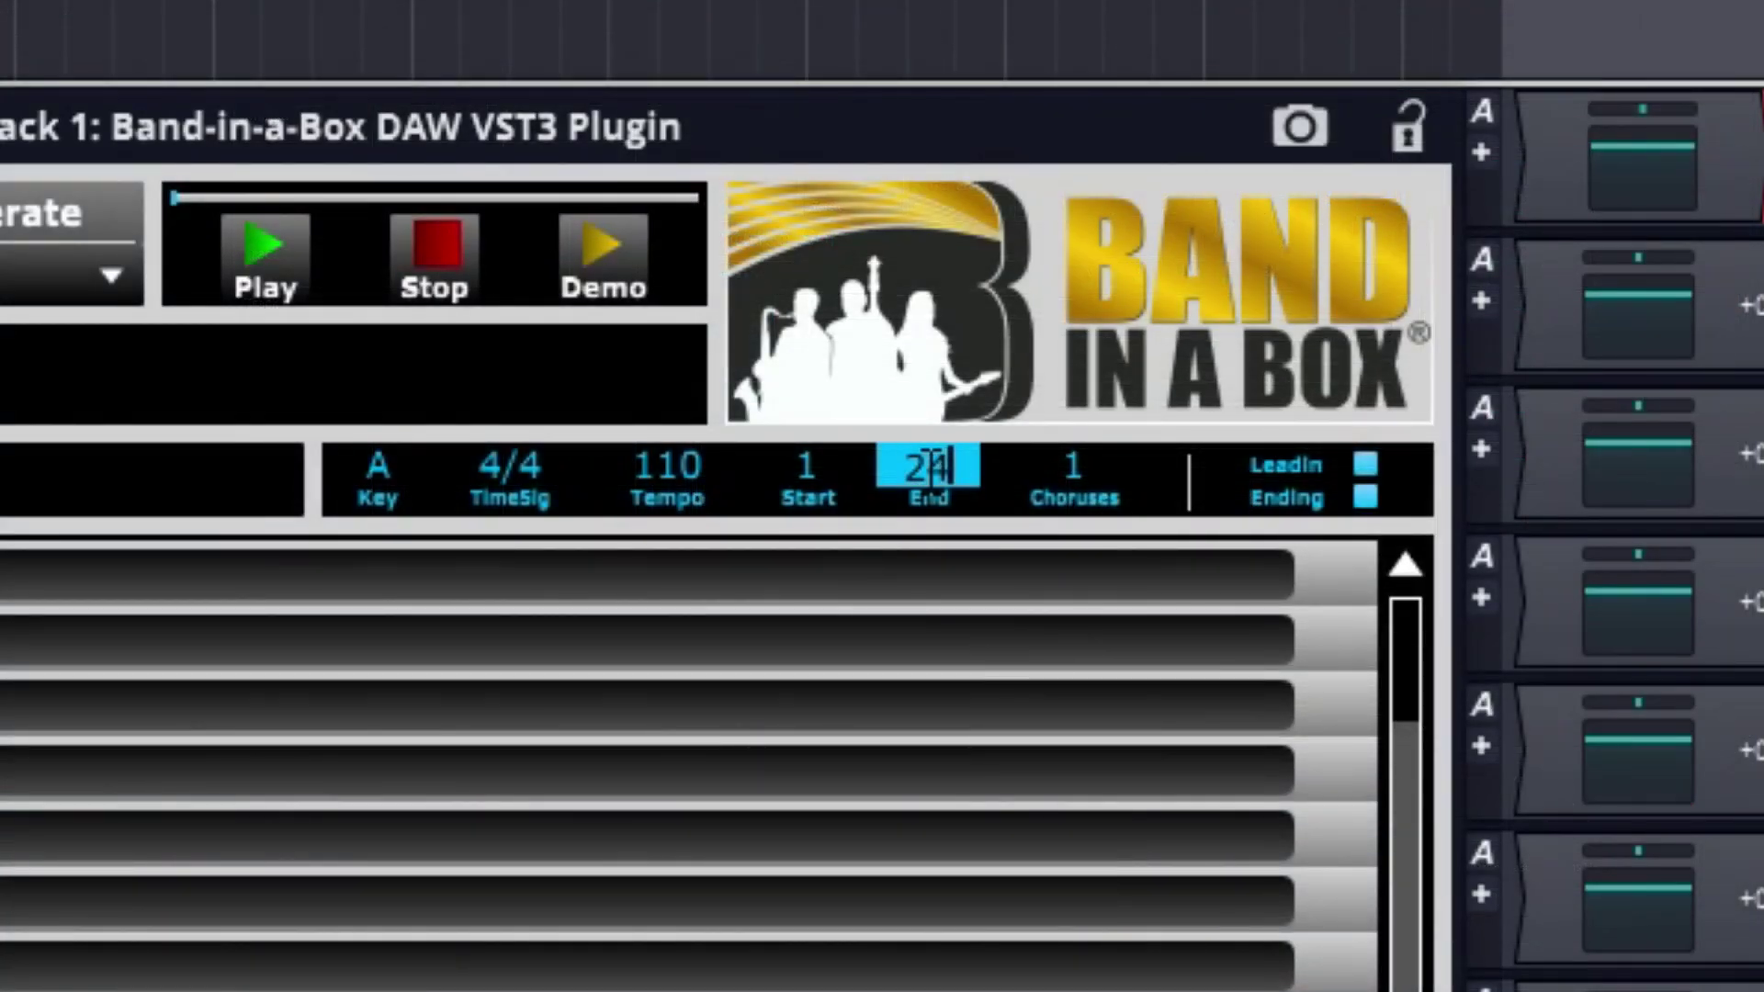
key(Return)
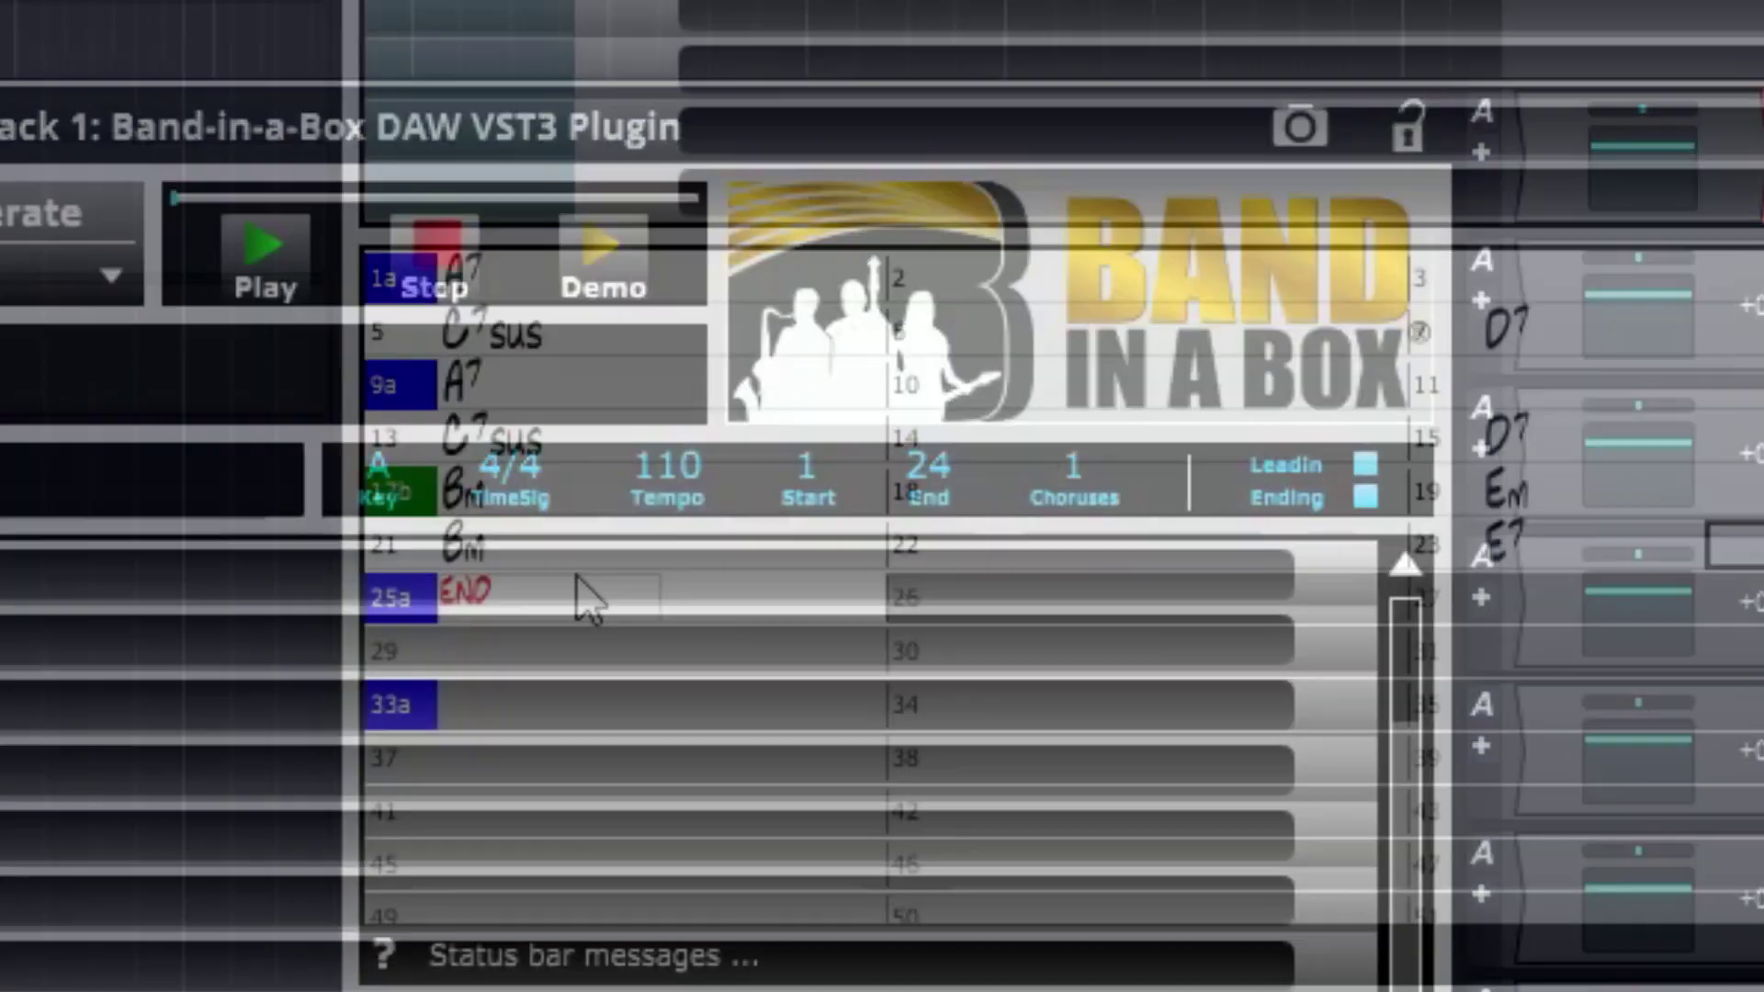
click(578, 581)
text(A)
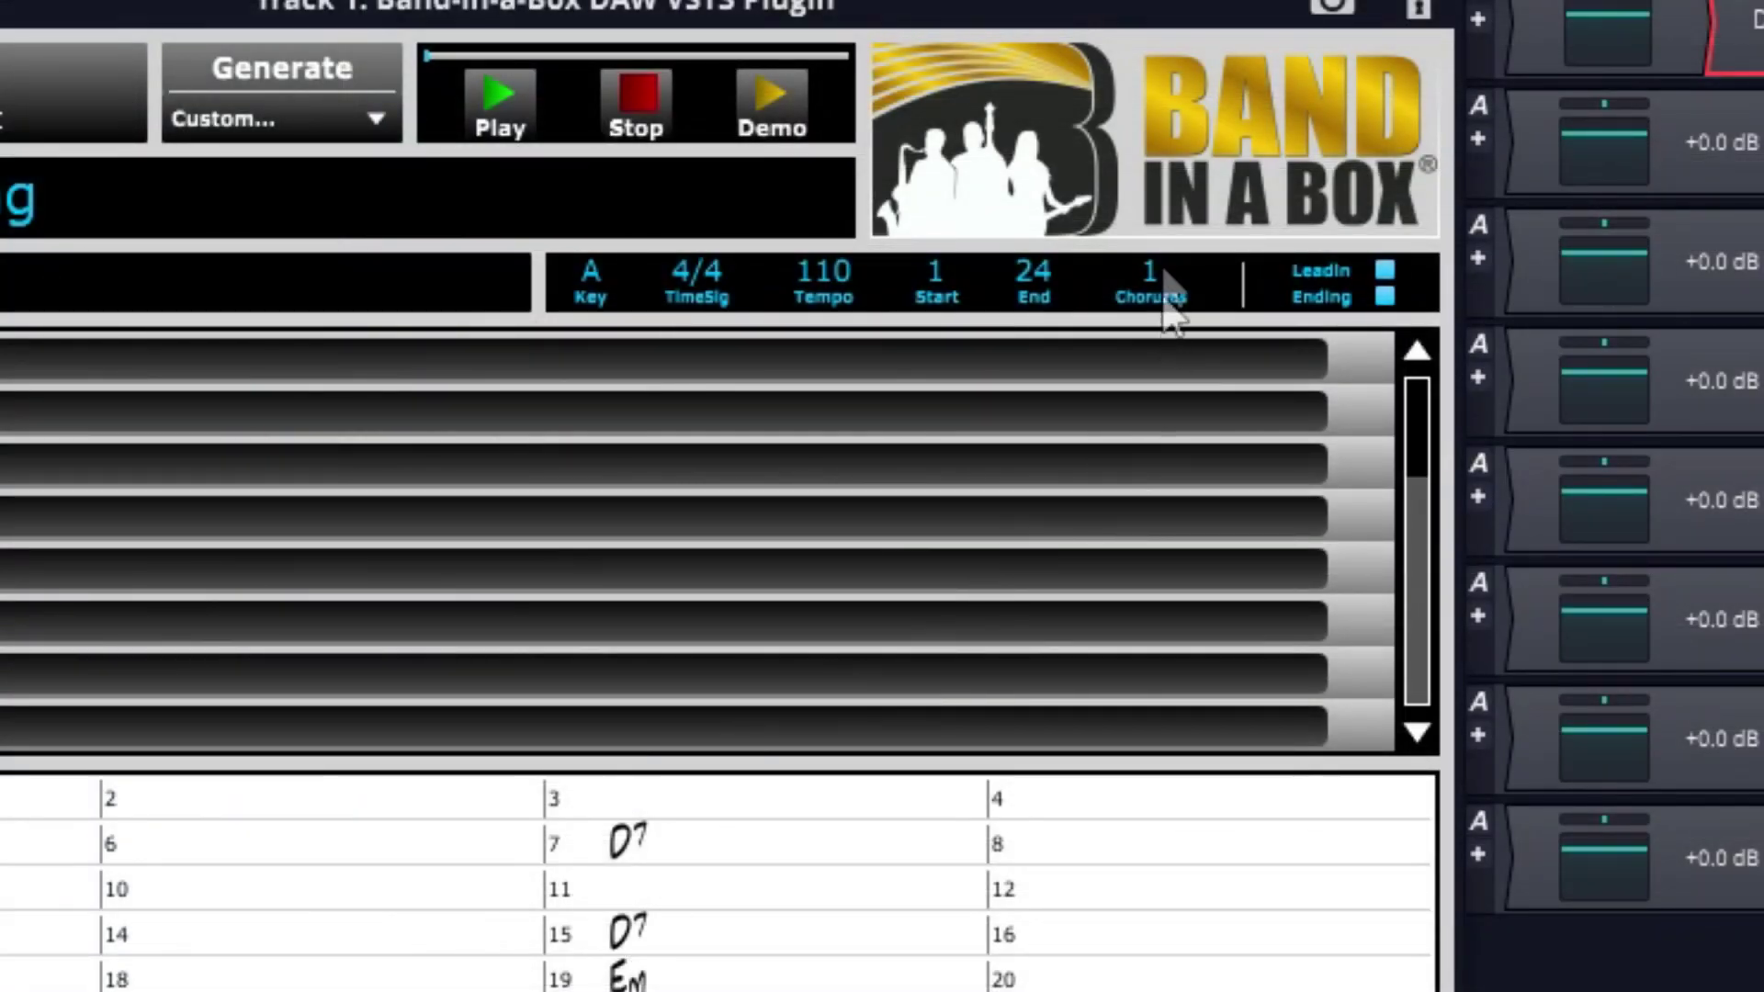
- Set the number of choruses to 4
click(1151, 268)
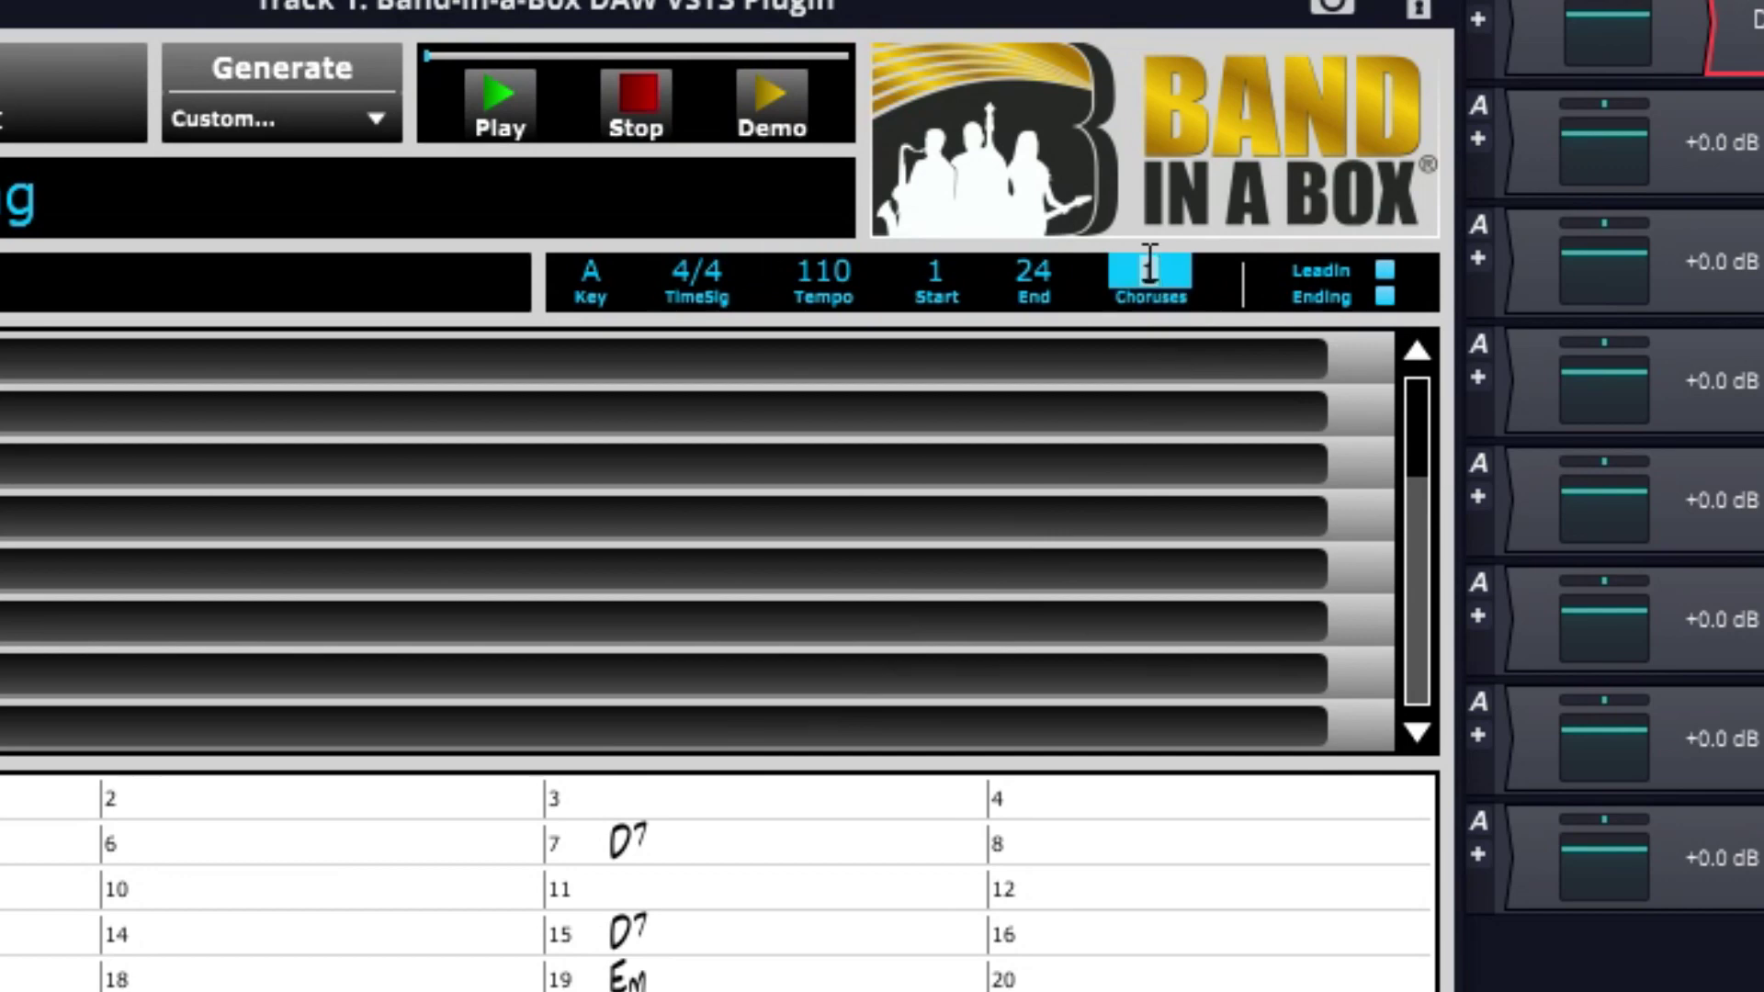
text(4)
key(Return)
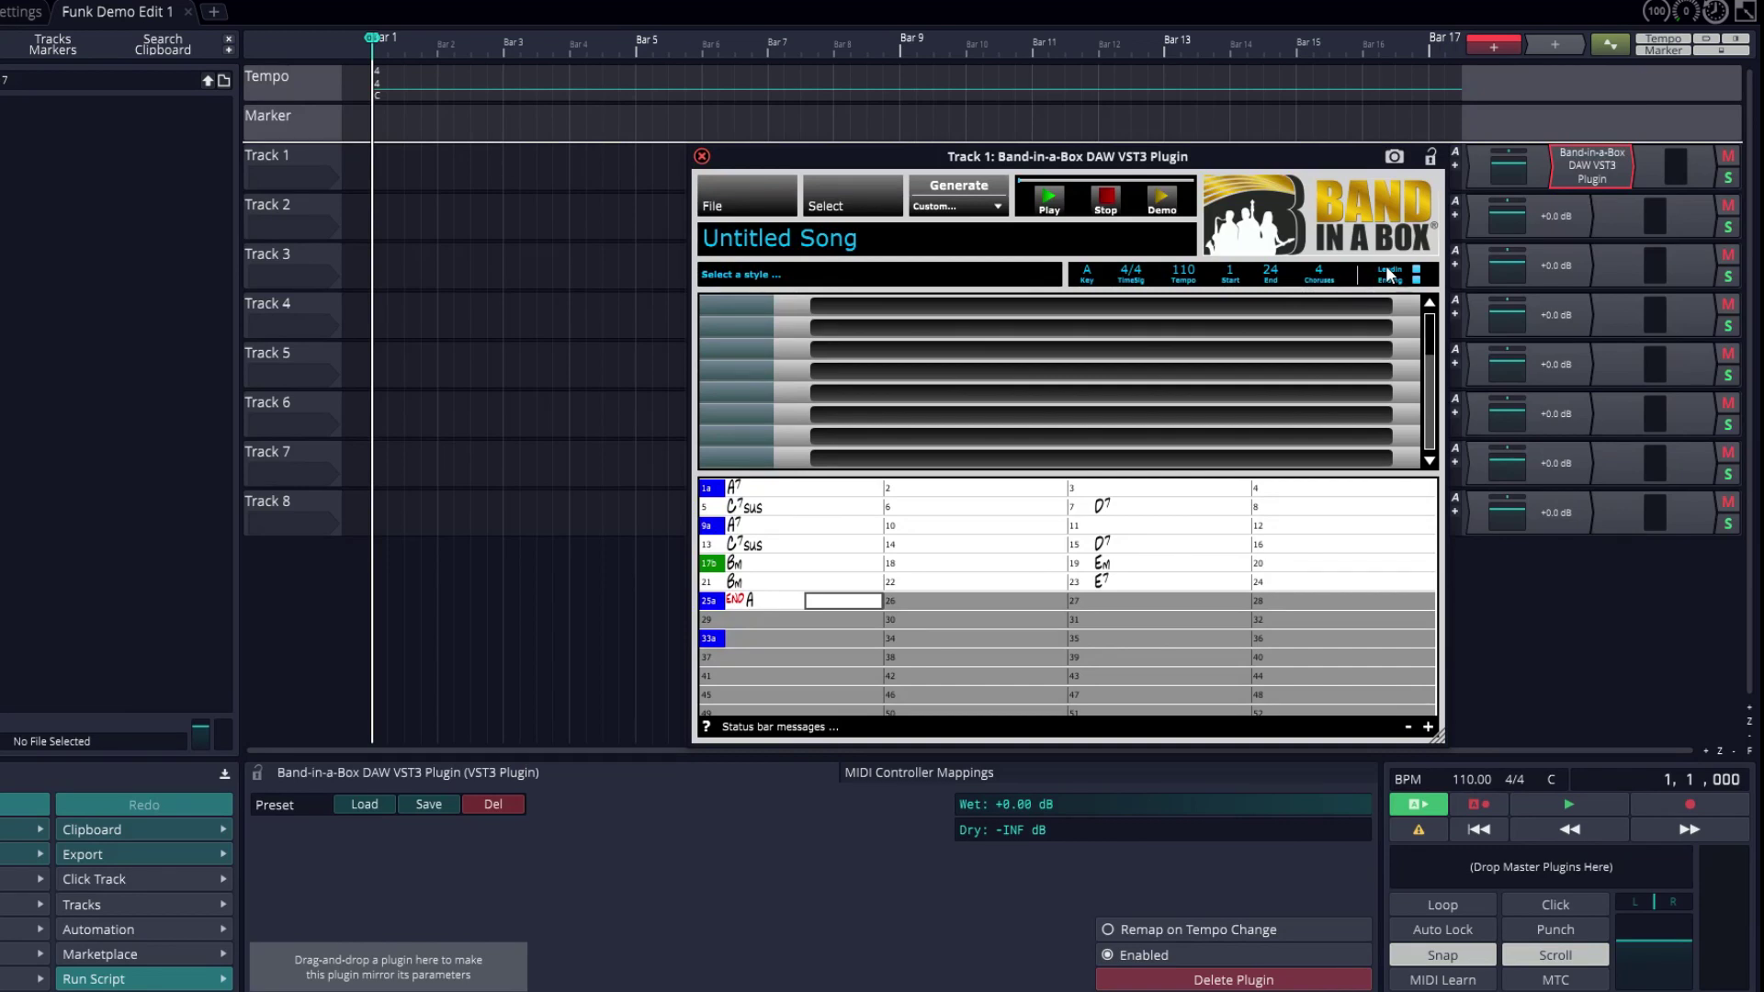
click(847, 198)
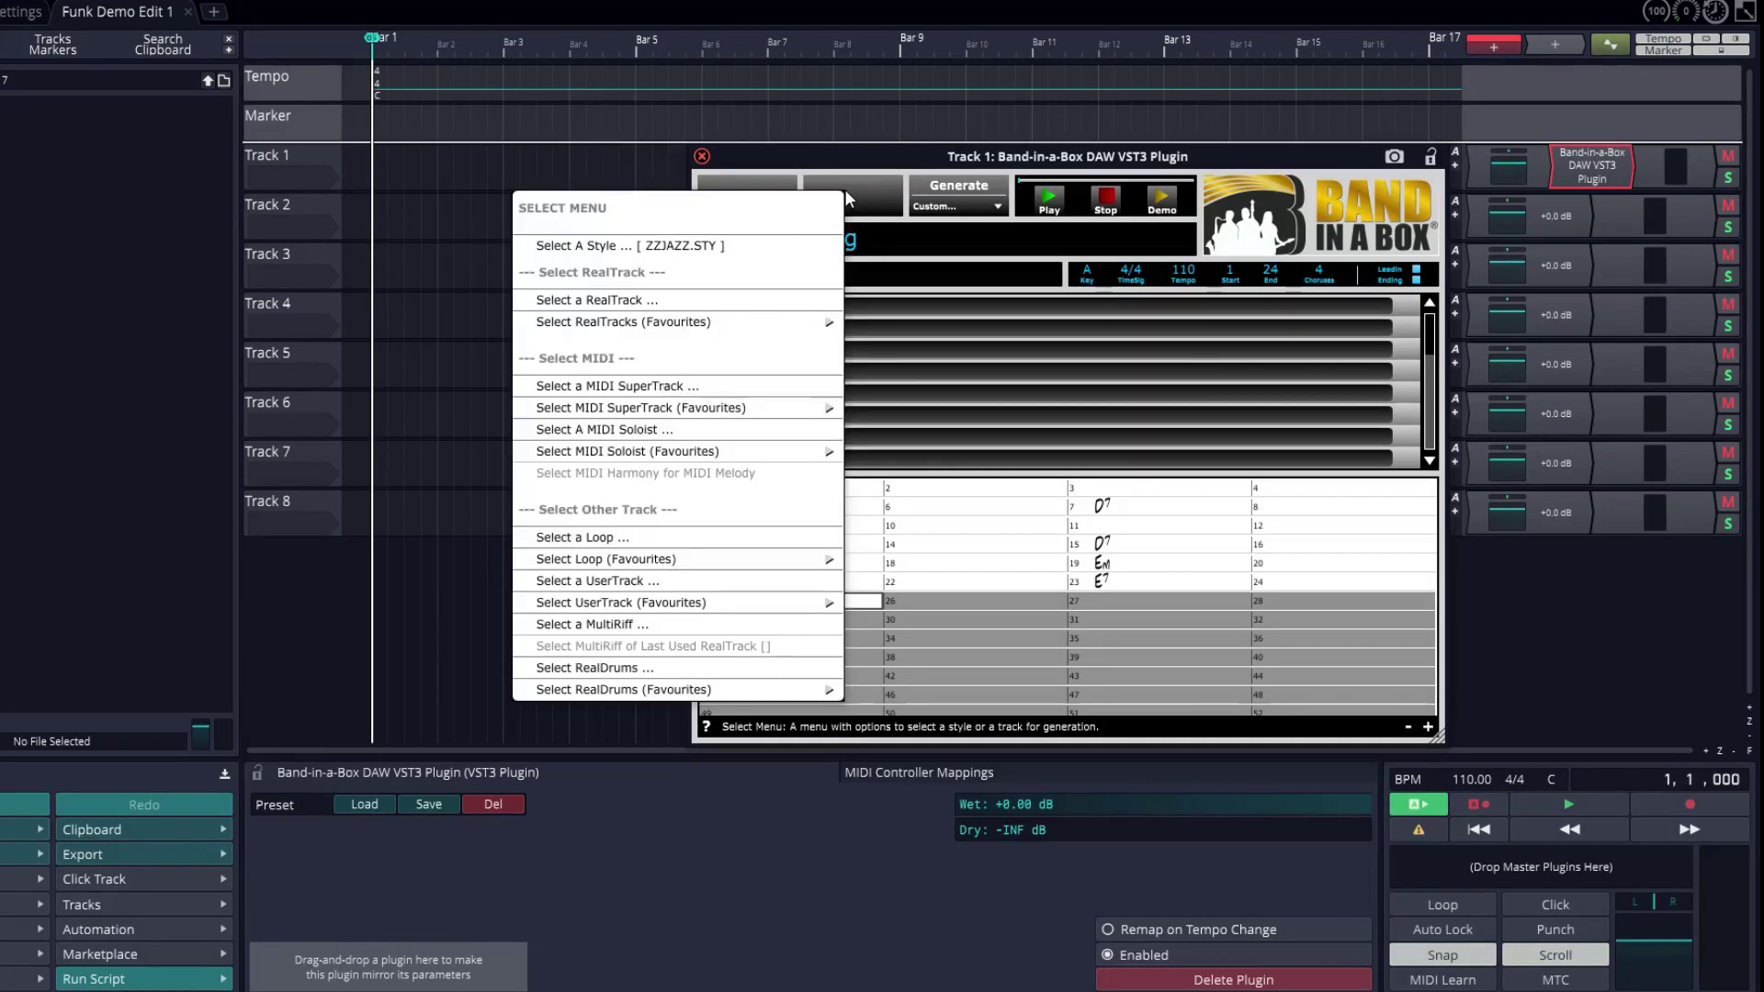
- Filter the StylePicker to Everything Jazz and audition _MISTNYC and _RAINNYC
click(752, 251)
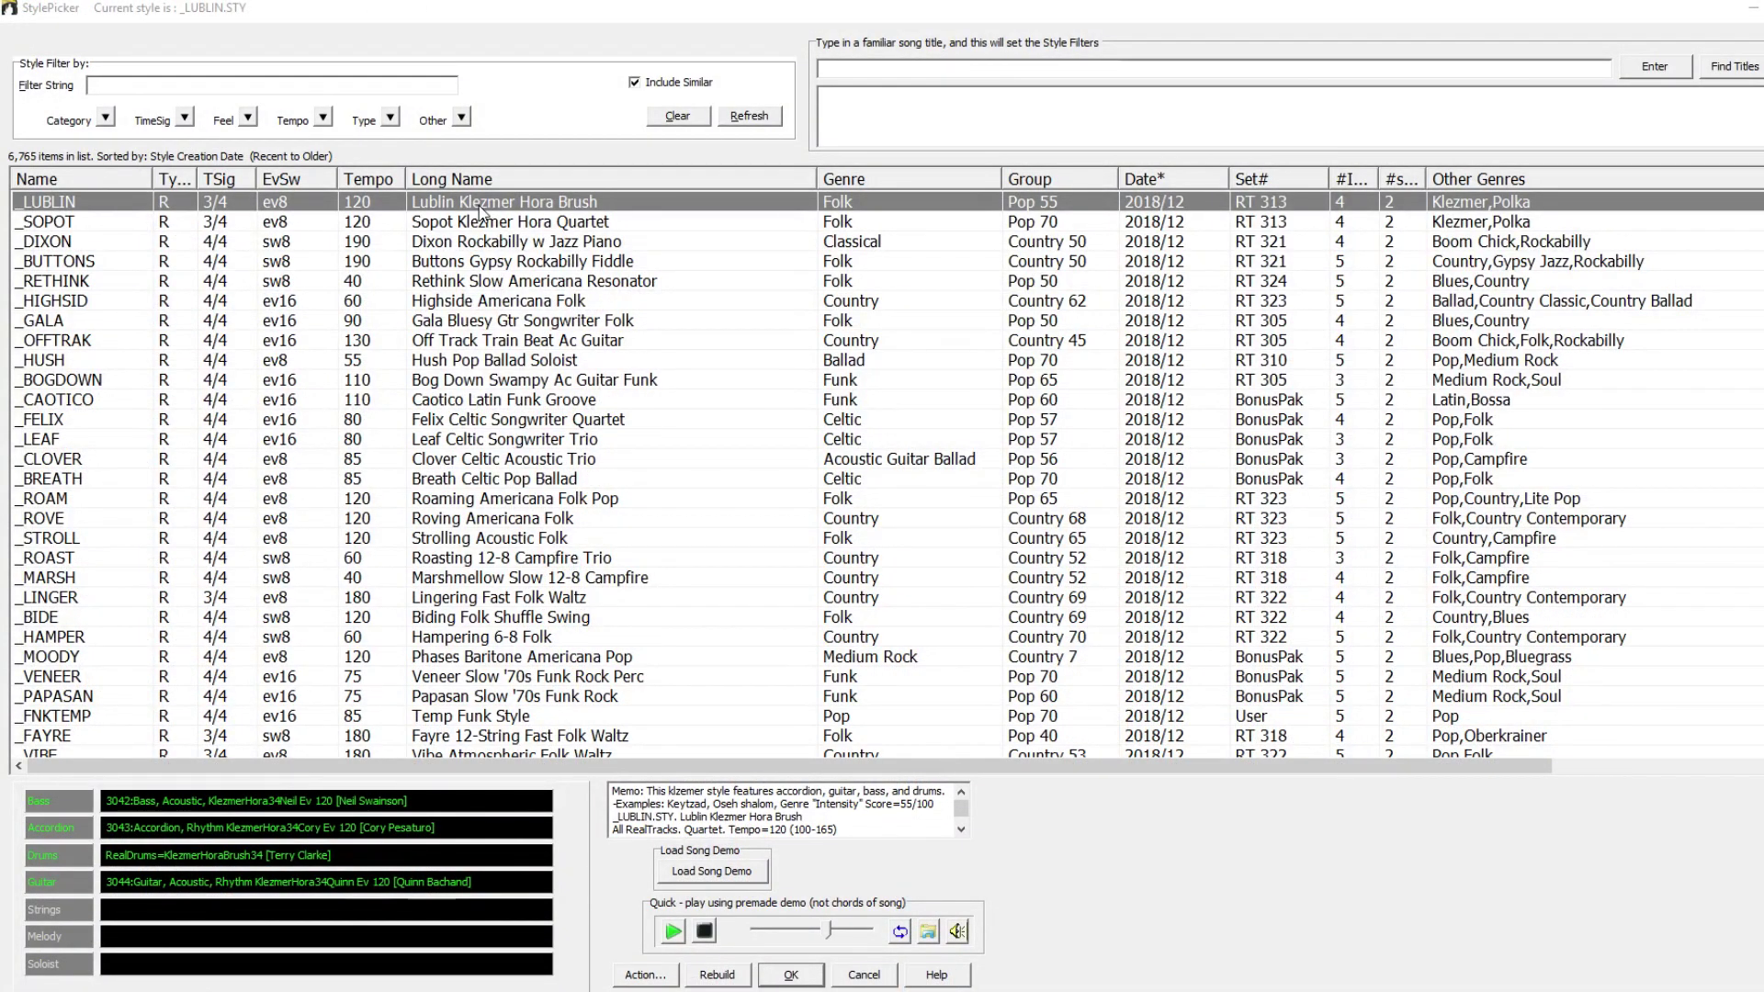
click(107, 120)
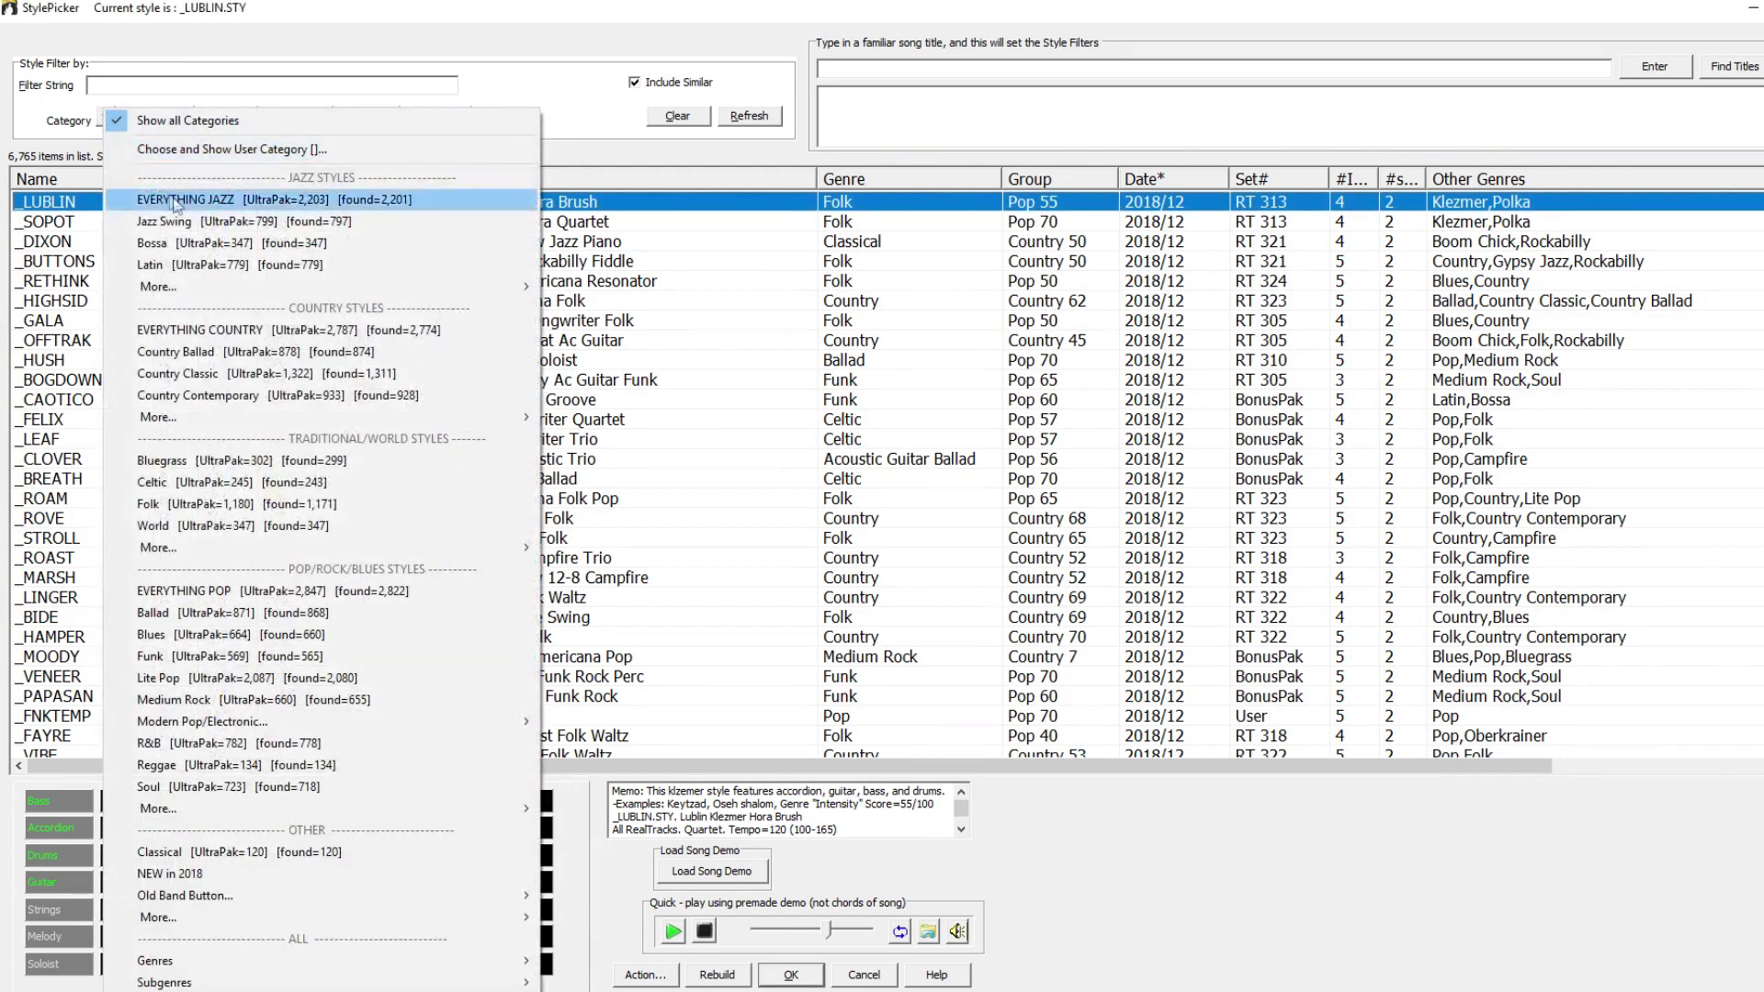
click(55, 185)
click(108, 703)
scroll(202, 496, down, 2)
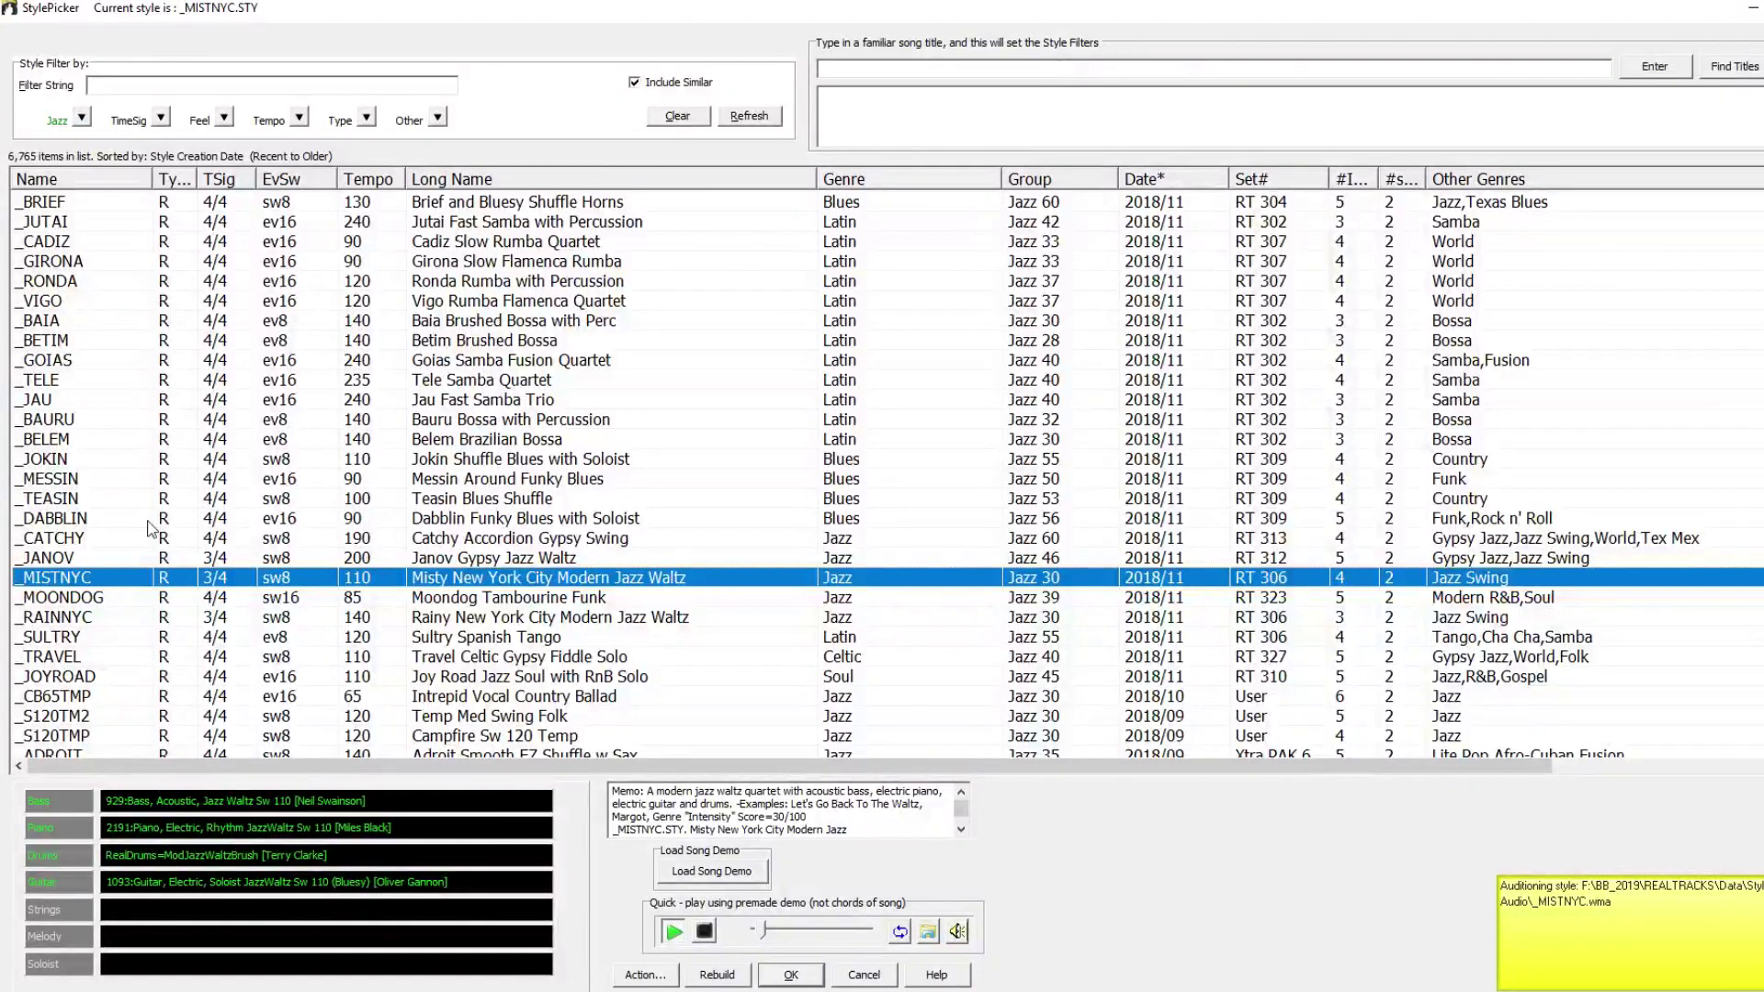
scroll(141, 524, down, 1)
click(96, 558)
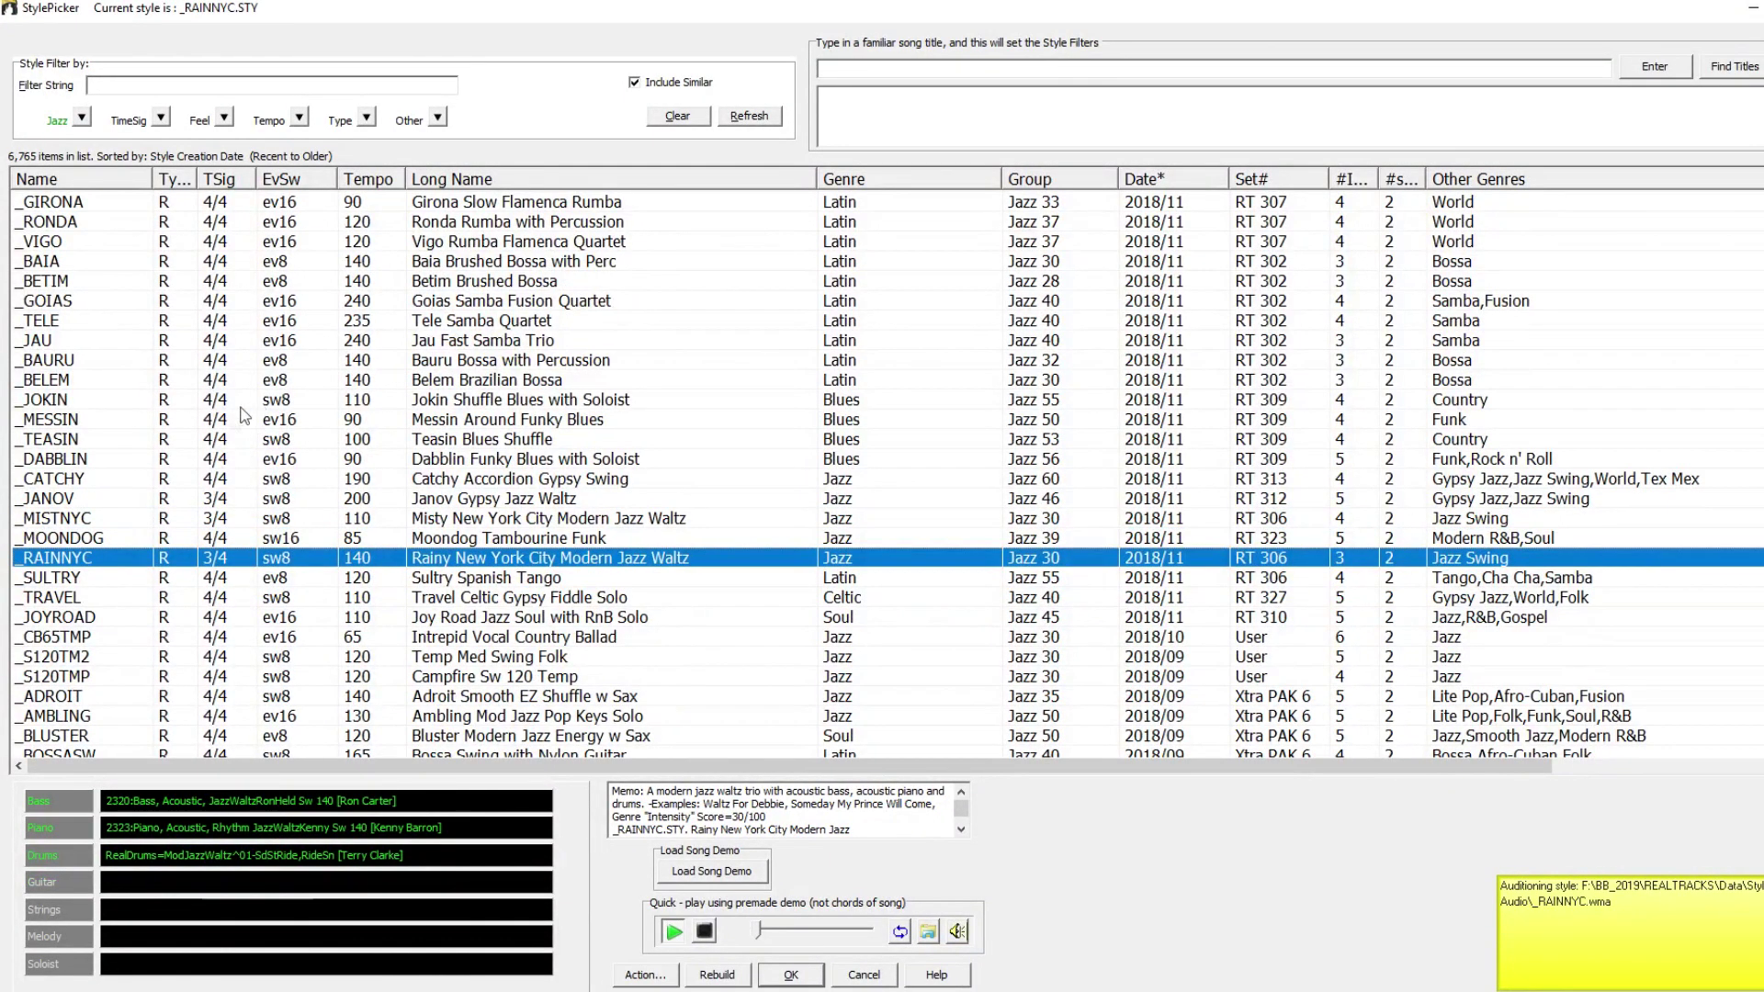
- Audition the _TRAVEL, _IGUAZU+ and _RAPIDLY fast jazz waltz styles
scroll(231, 426, down, 1)
scroll(218, 430, down, 1)
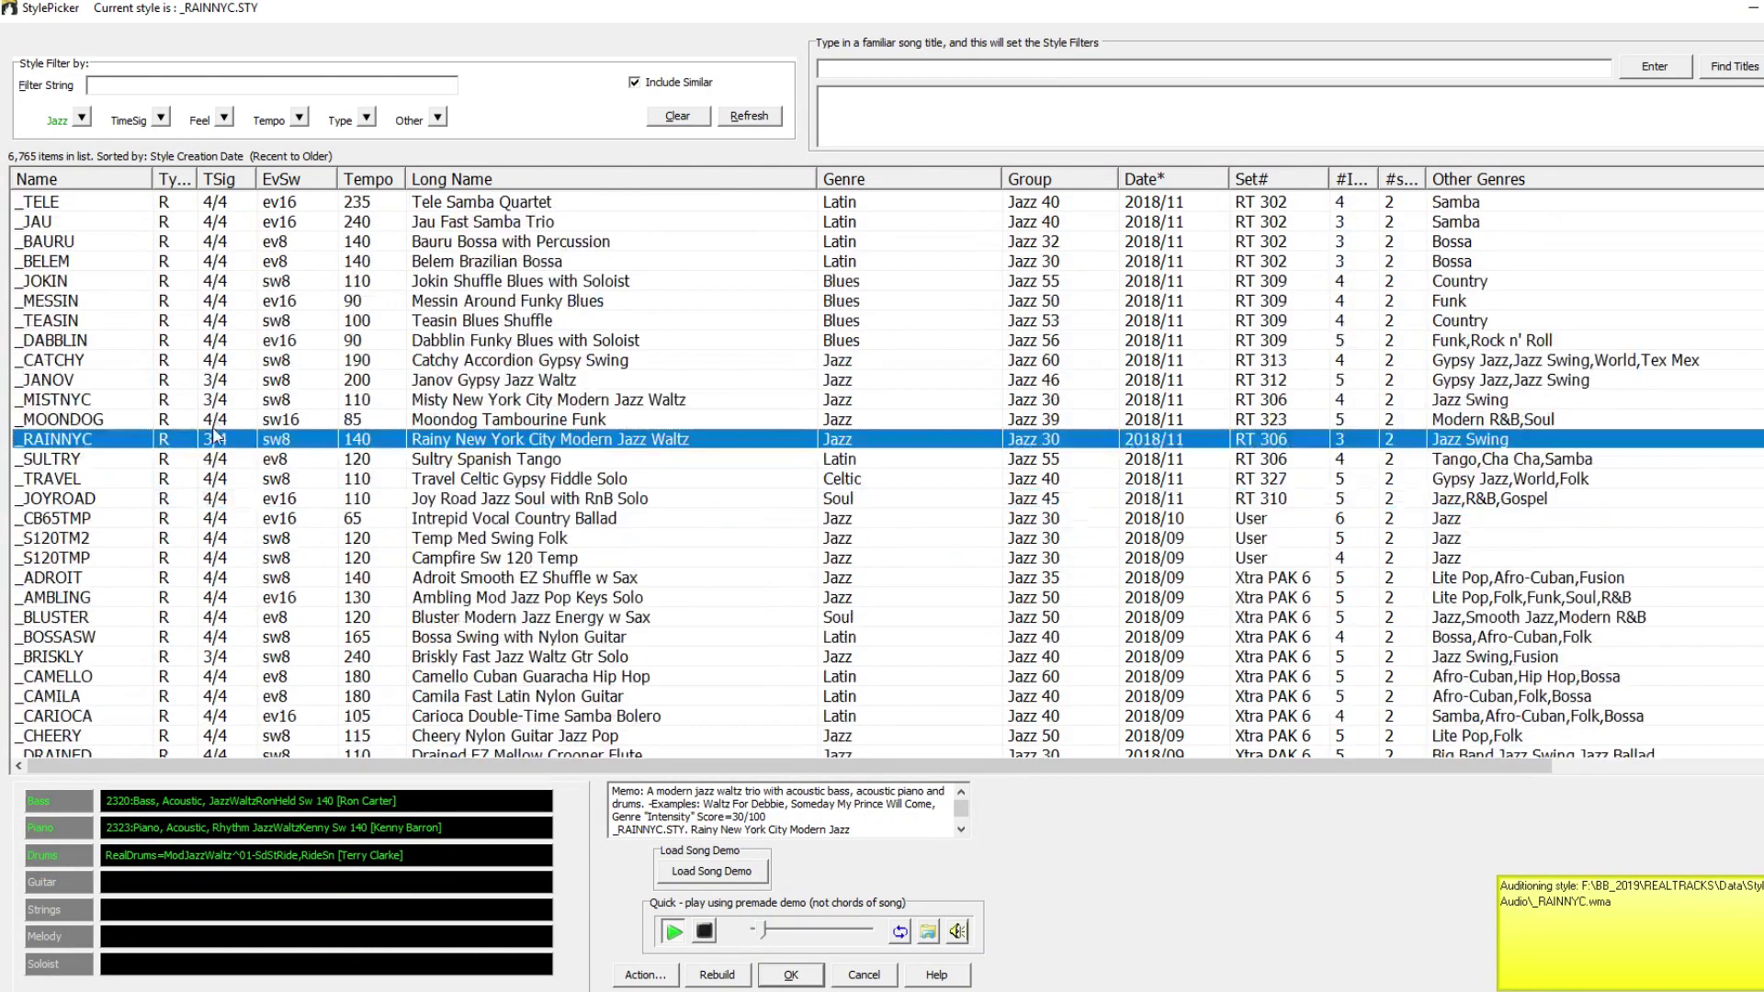
click(84, 482)
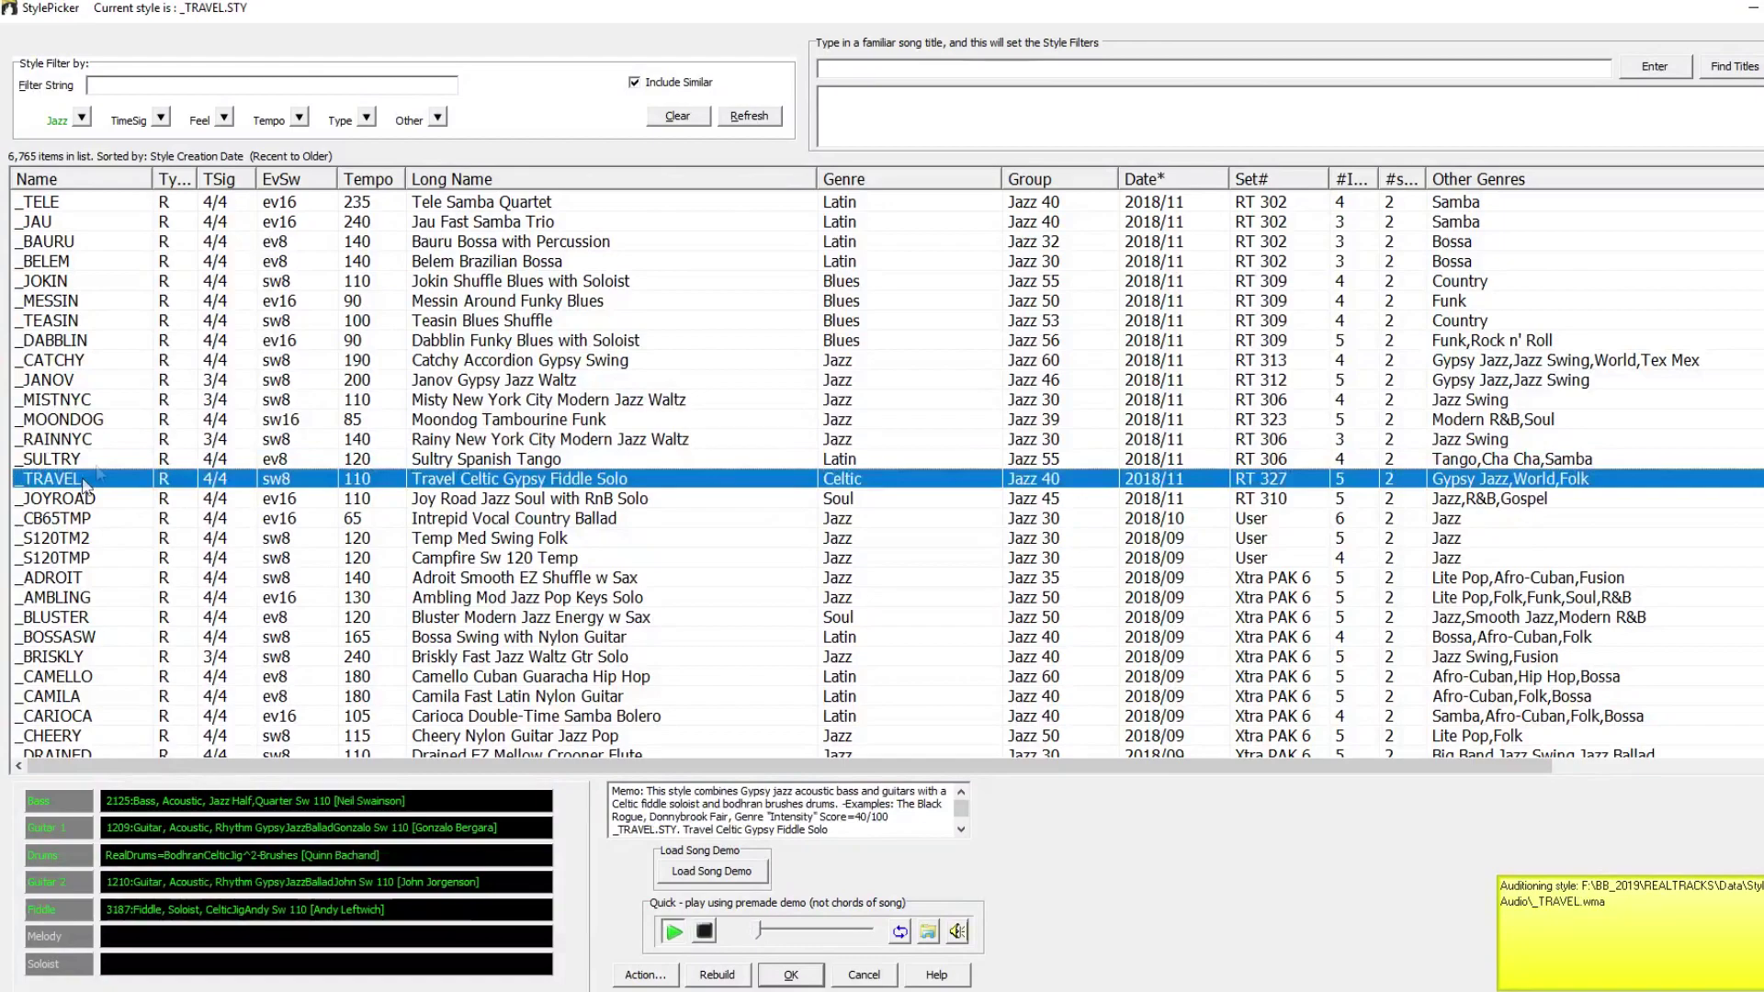
scroll(151, 464, down, 2)
scroll(151, 464, down, 4)
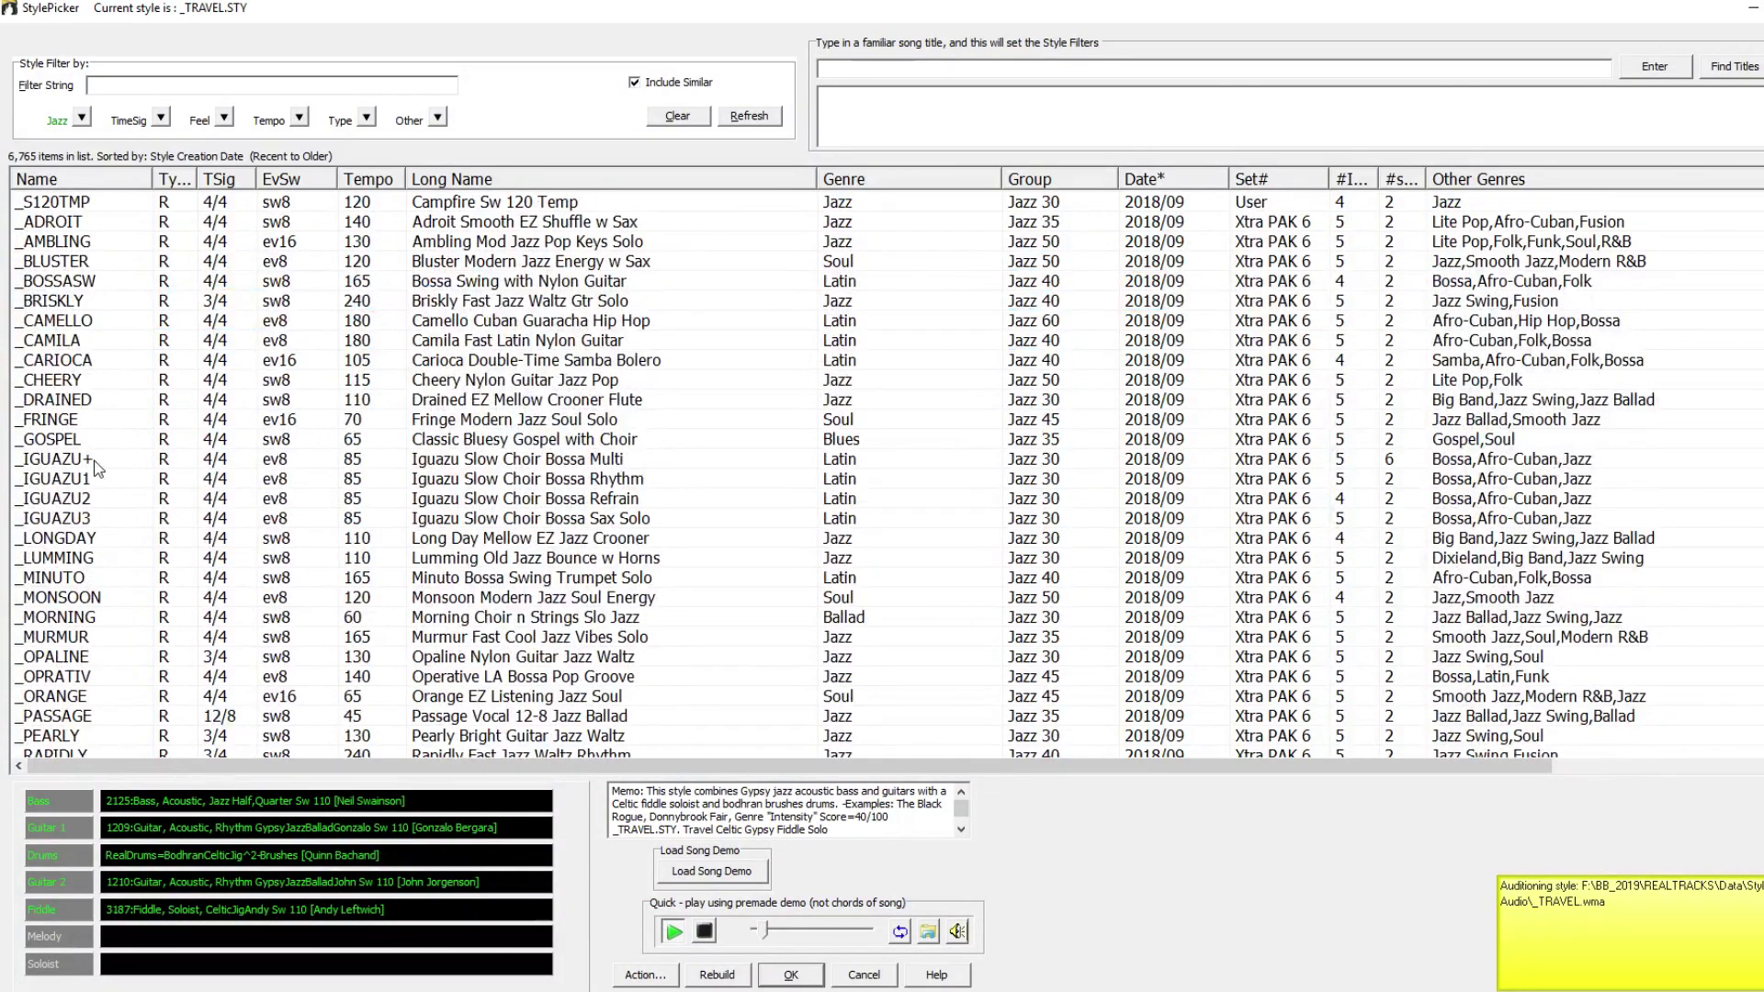
click(96, 462)
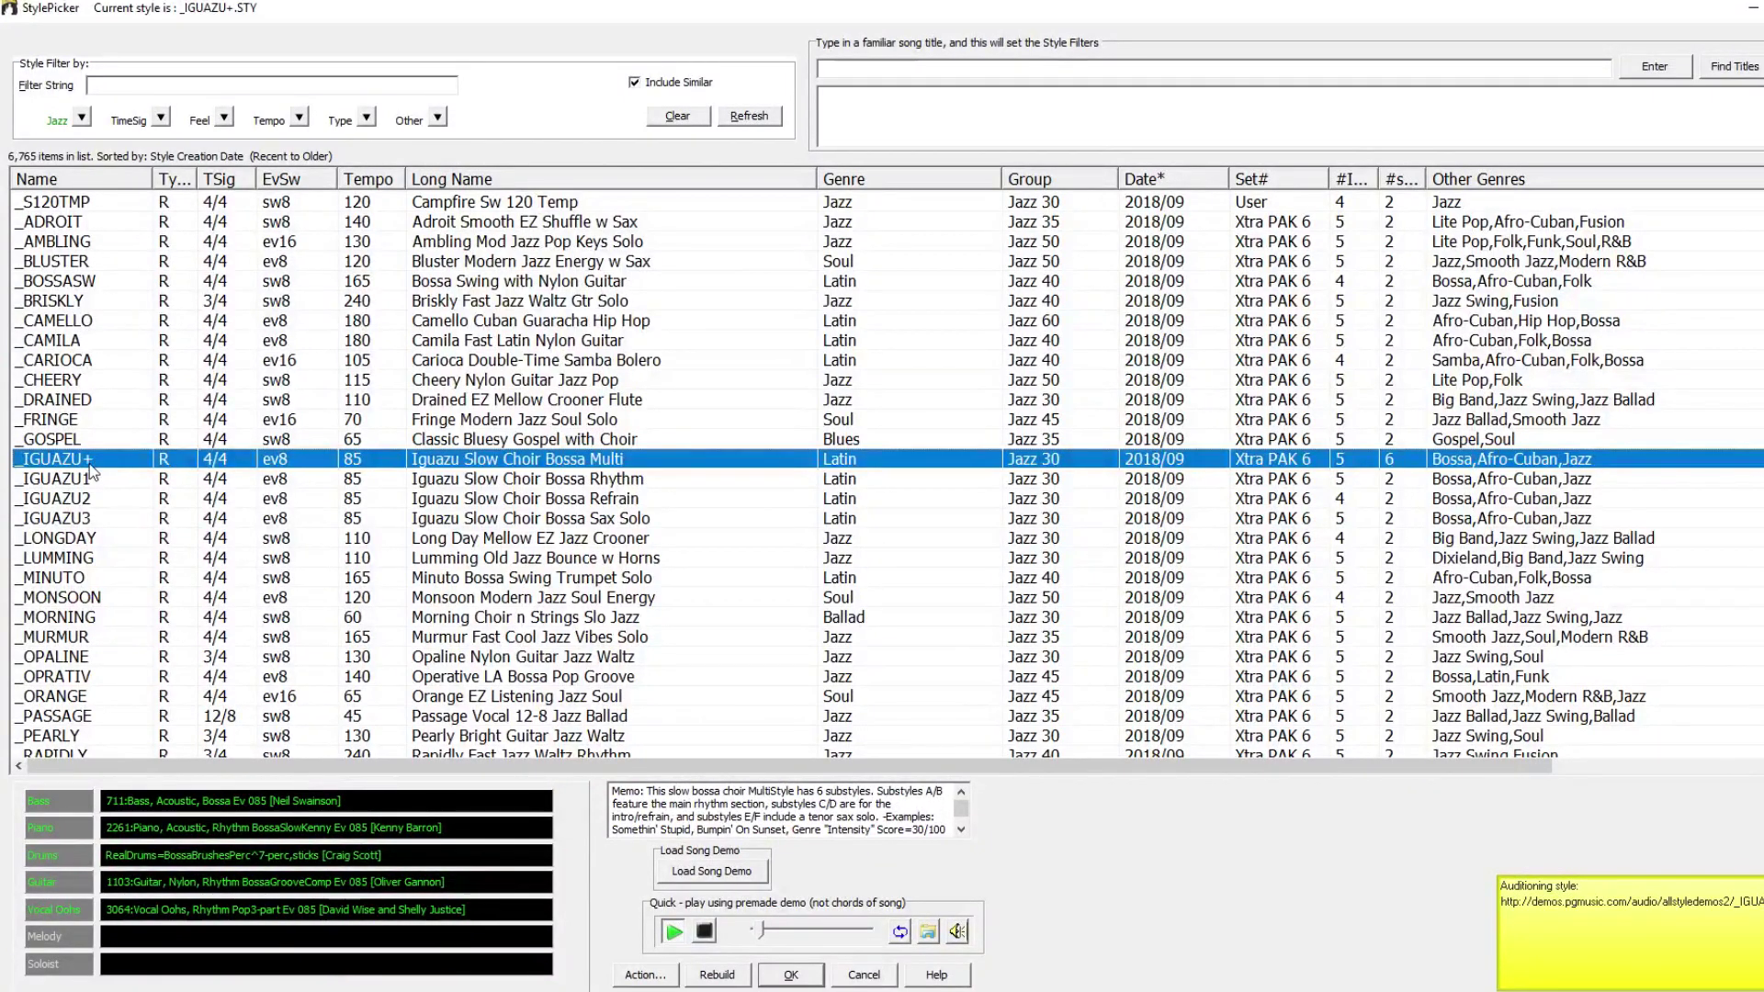
scroll(101, 583, down, 1)
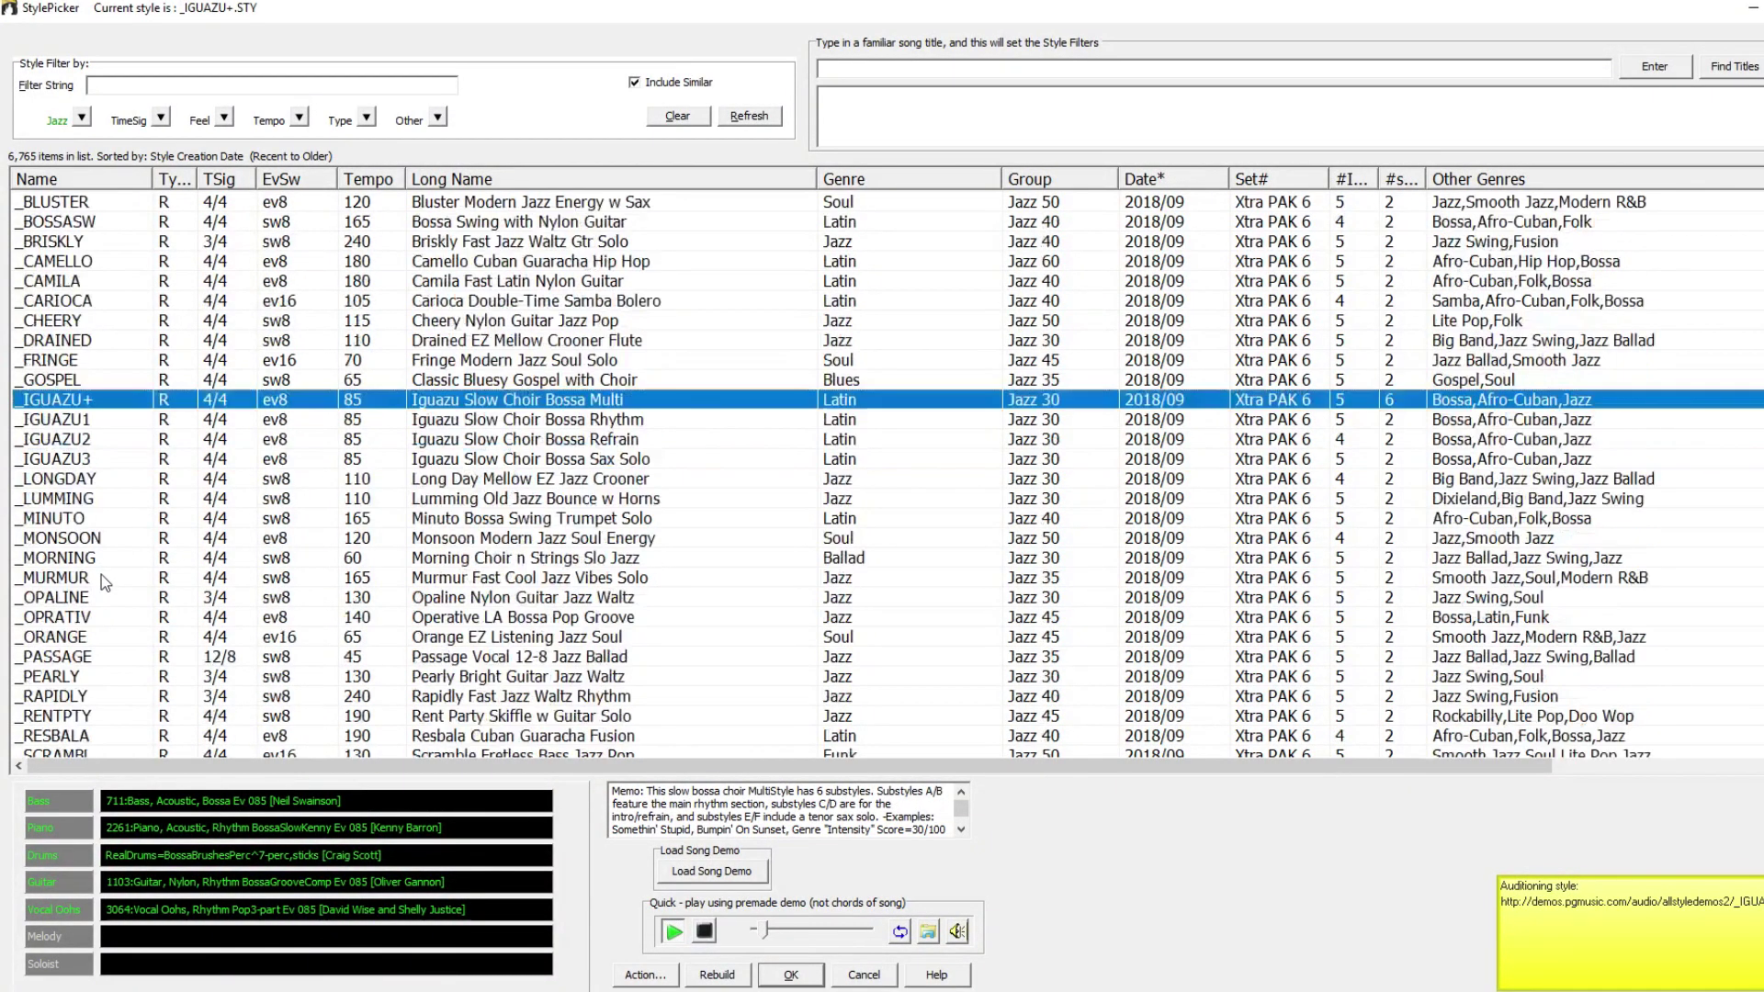
scroll(101, 575, down, 1)
scroll(102, 575, down, 1)
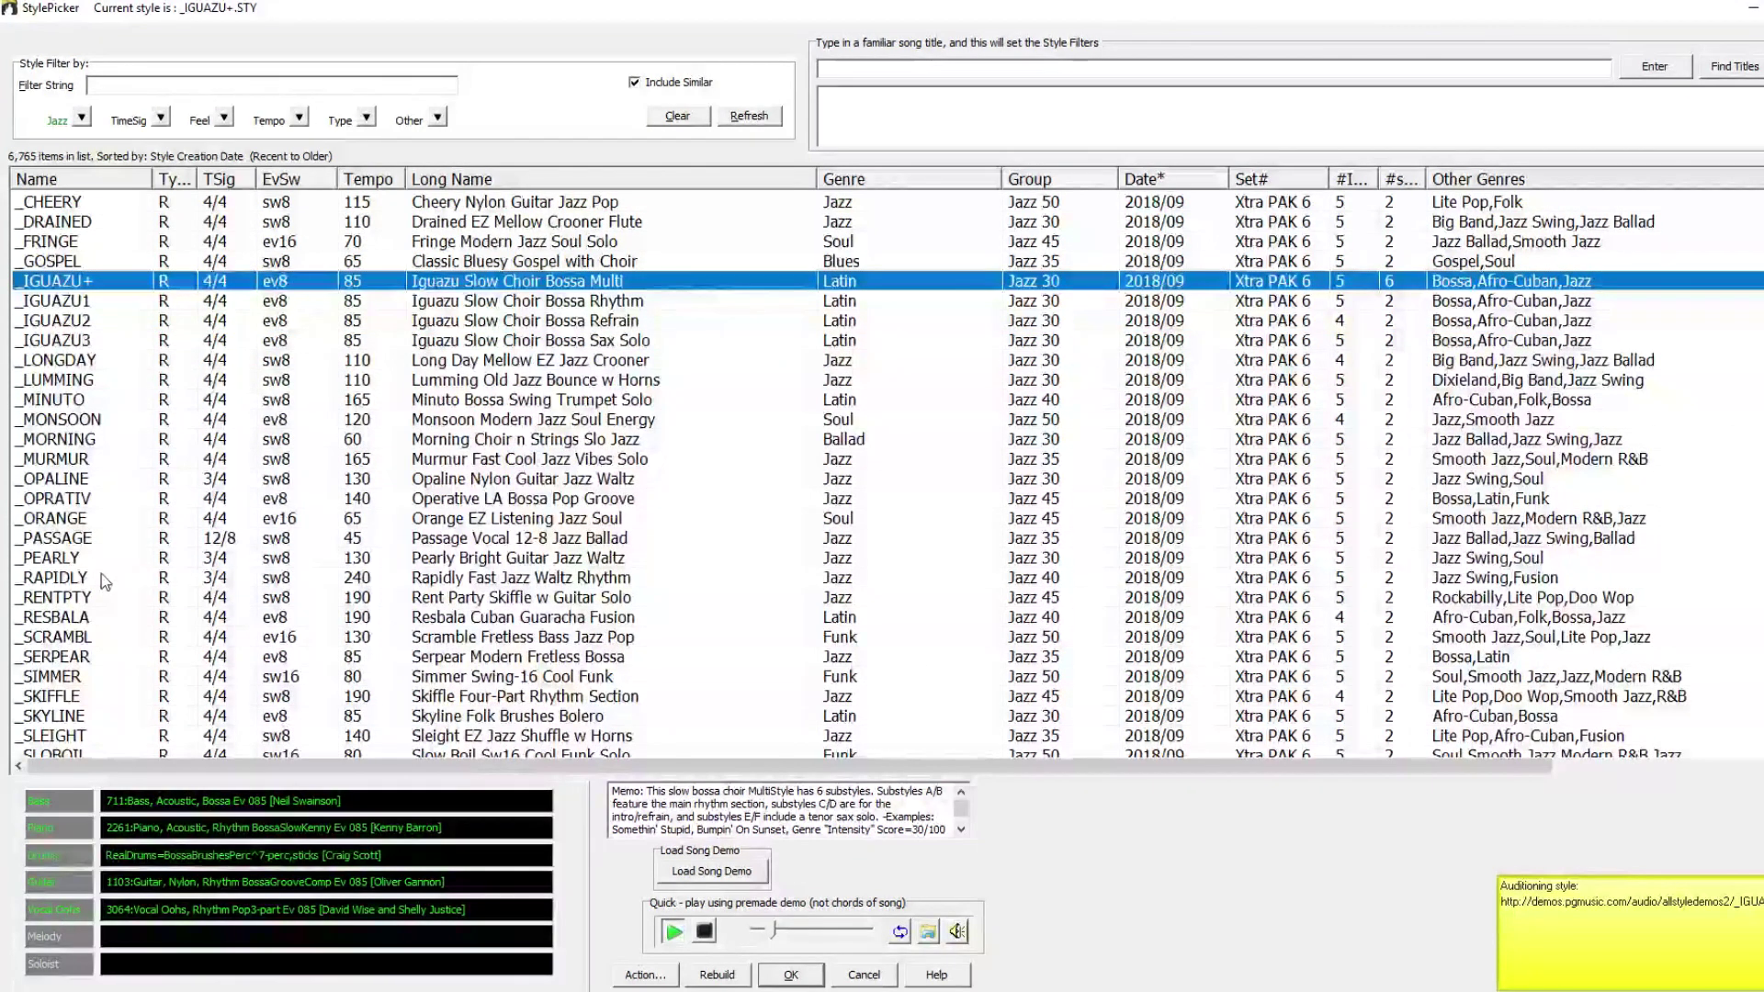
click(101, 579)
scroll(145, 504, down, 2)
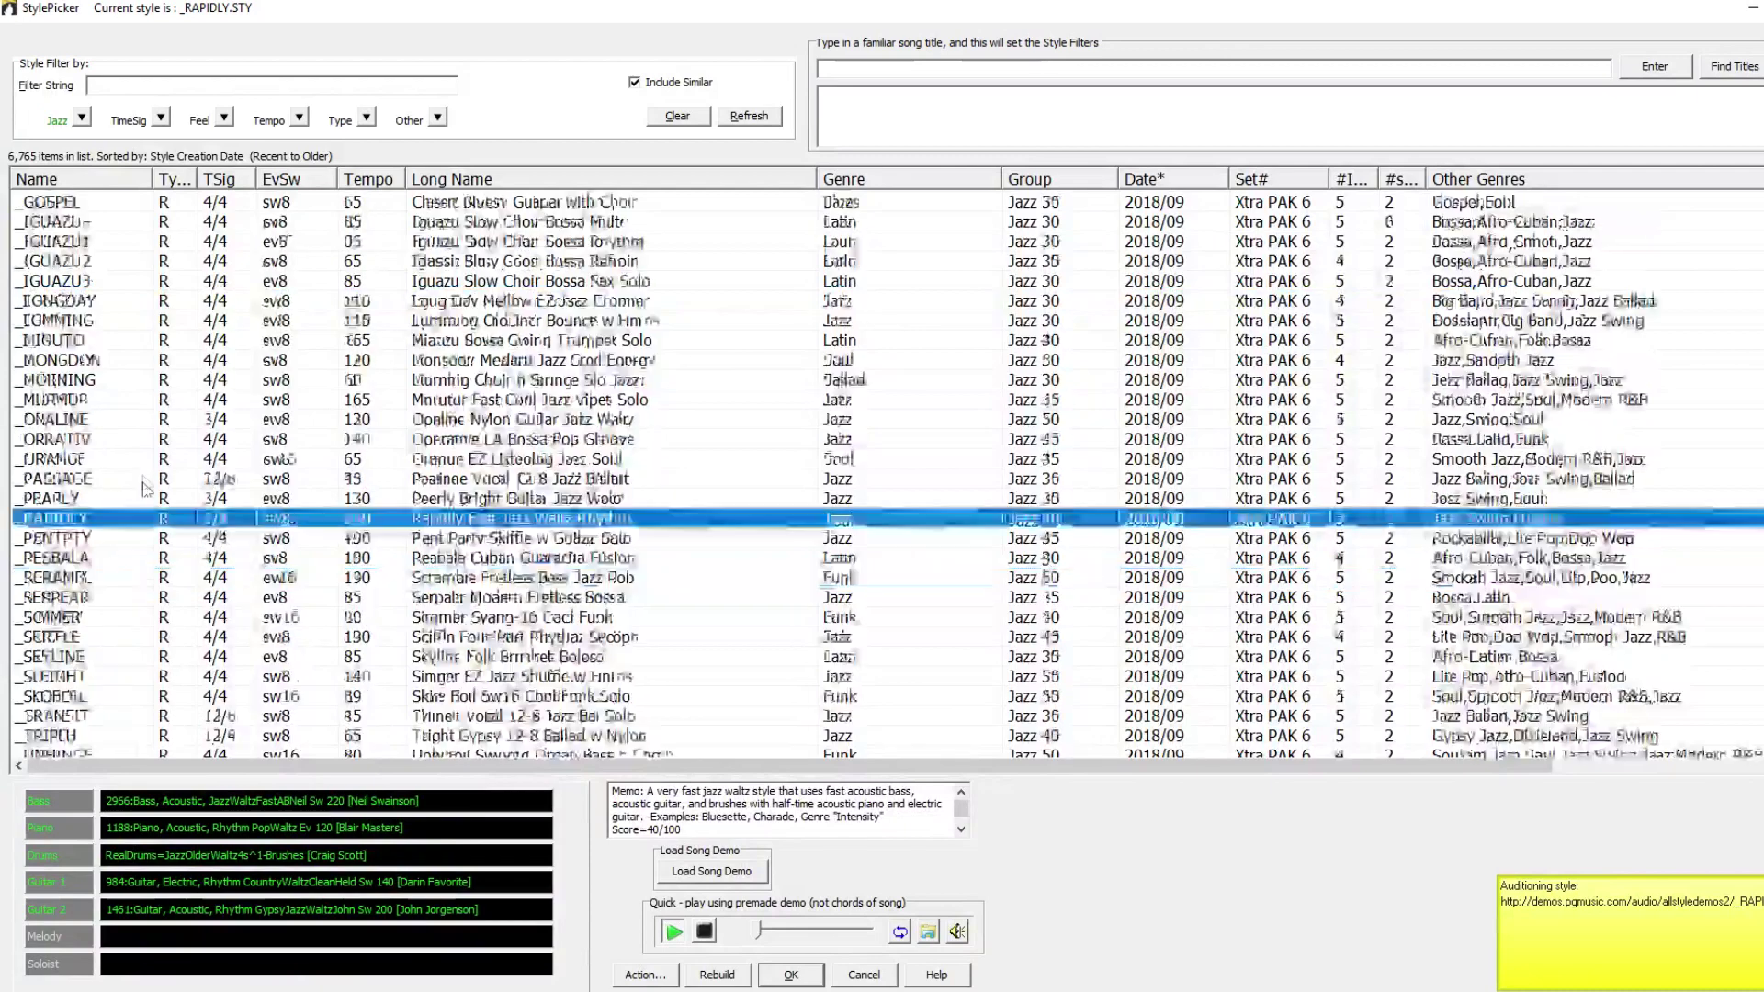
scroll(144, 505, down, 2)
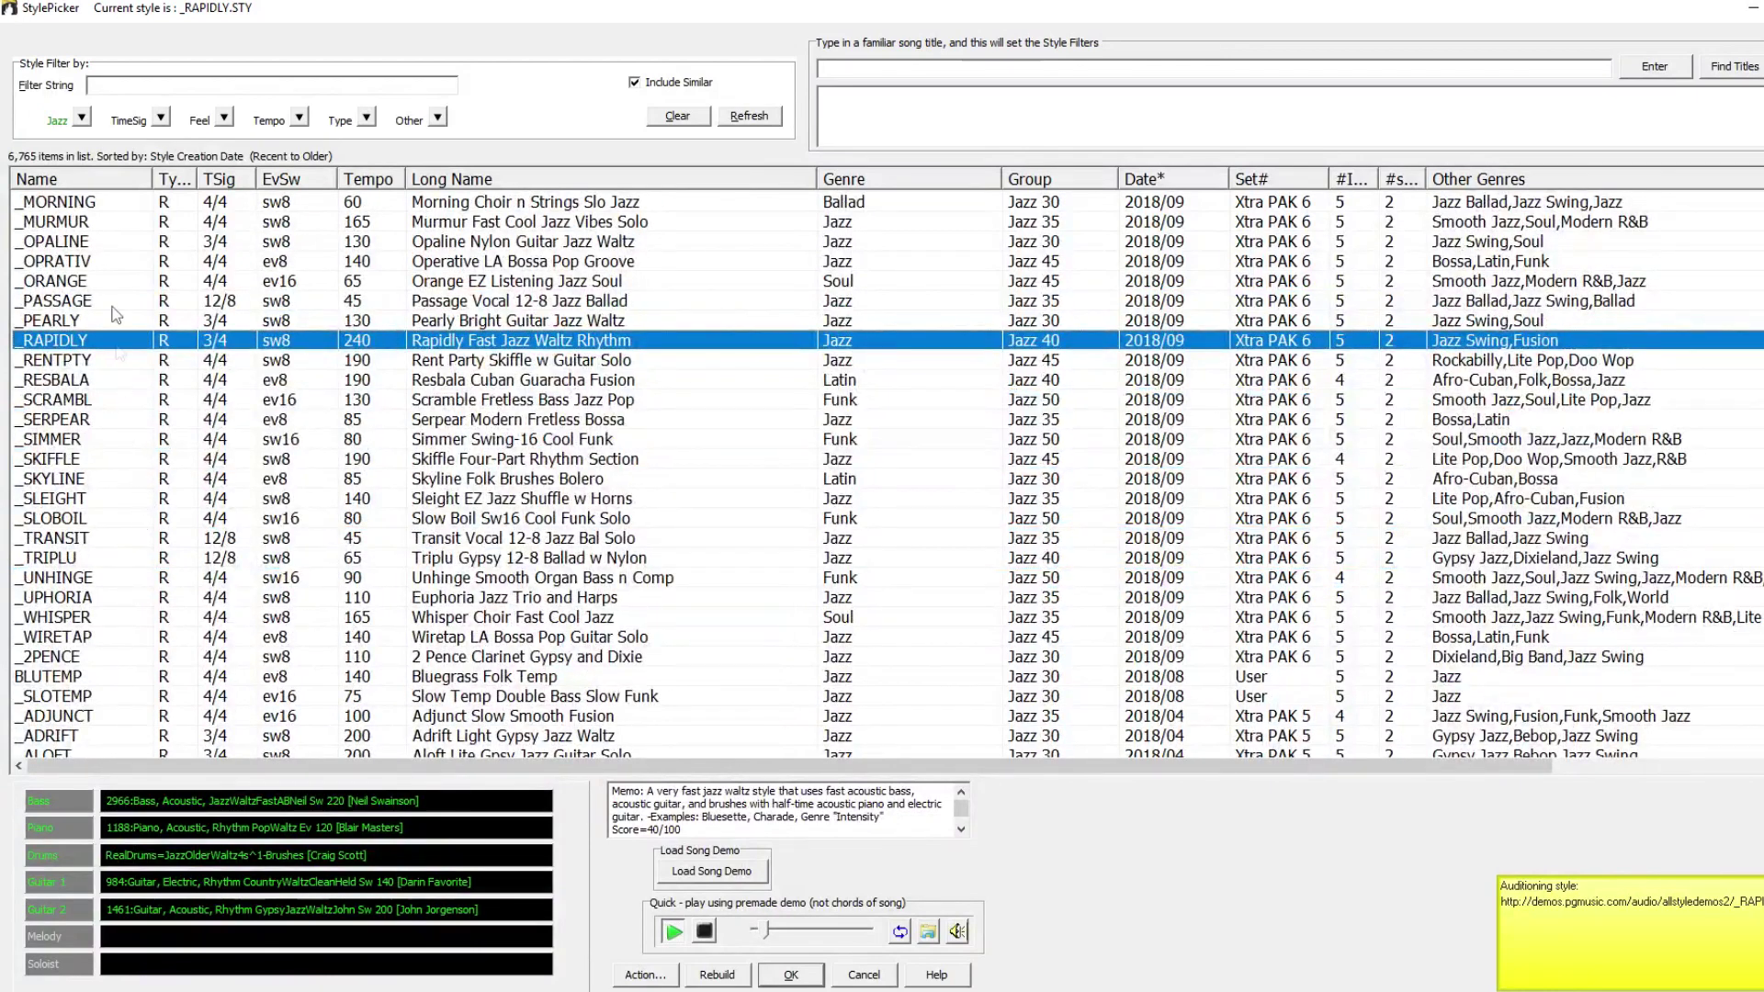
click(77, 118)
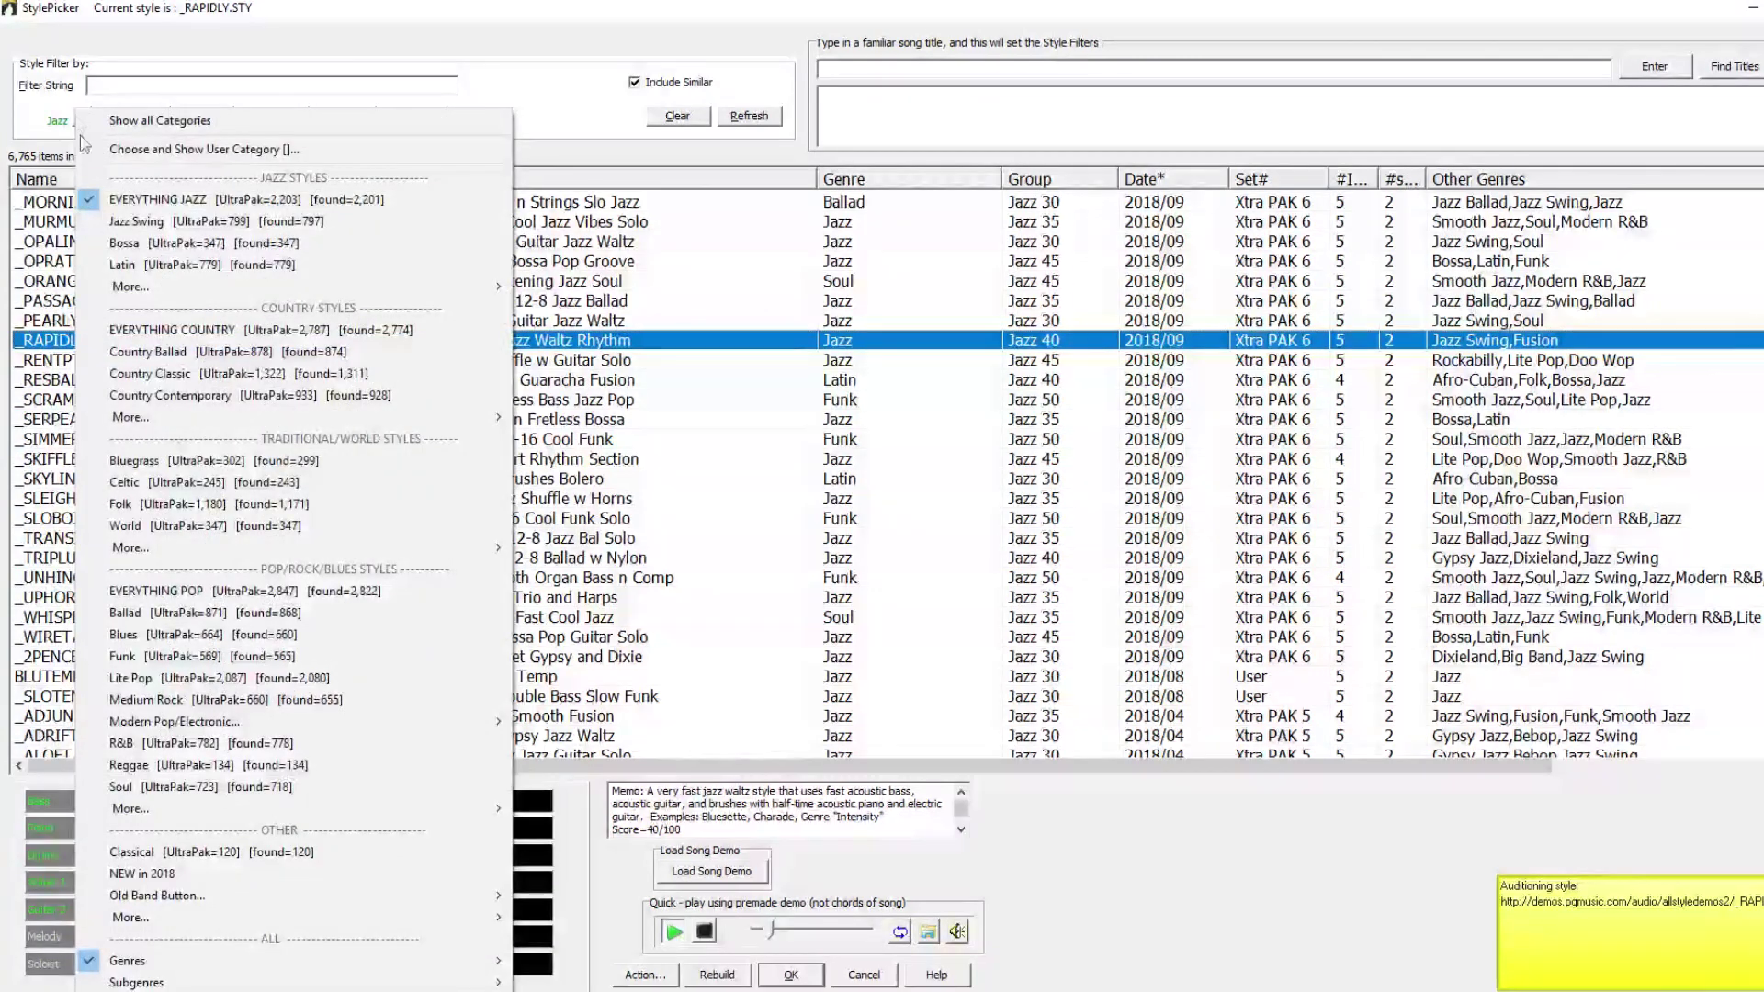
- Filter styles to Medium Rock, sort by date, and audition _TEXASRK and _REDBELL
click(237, 703)
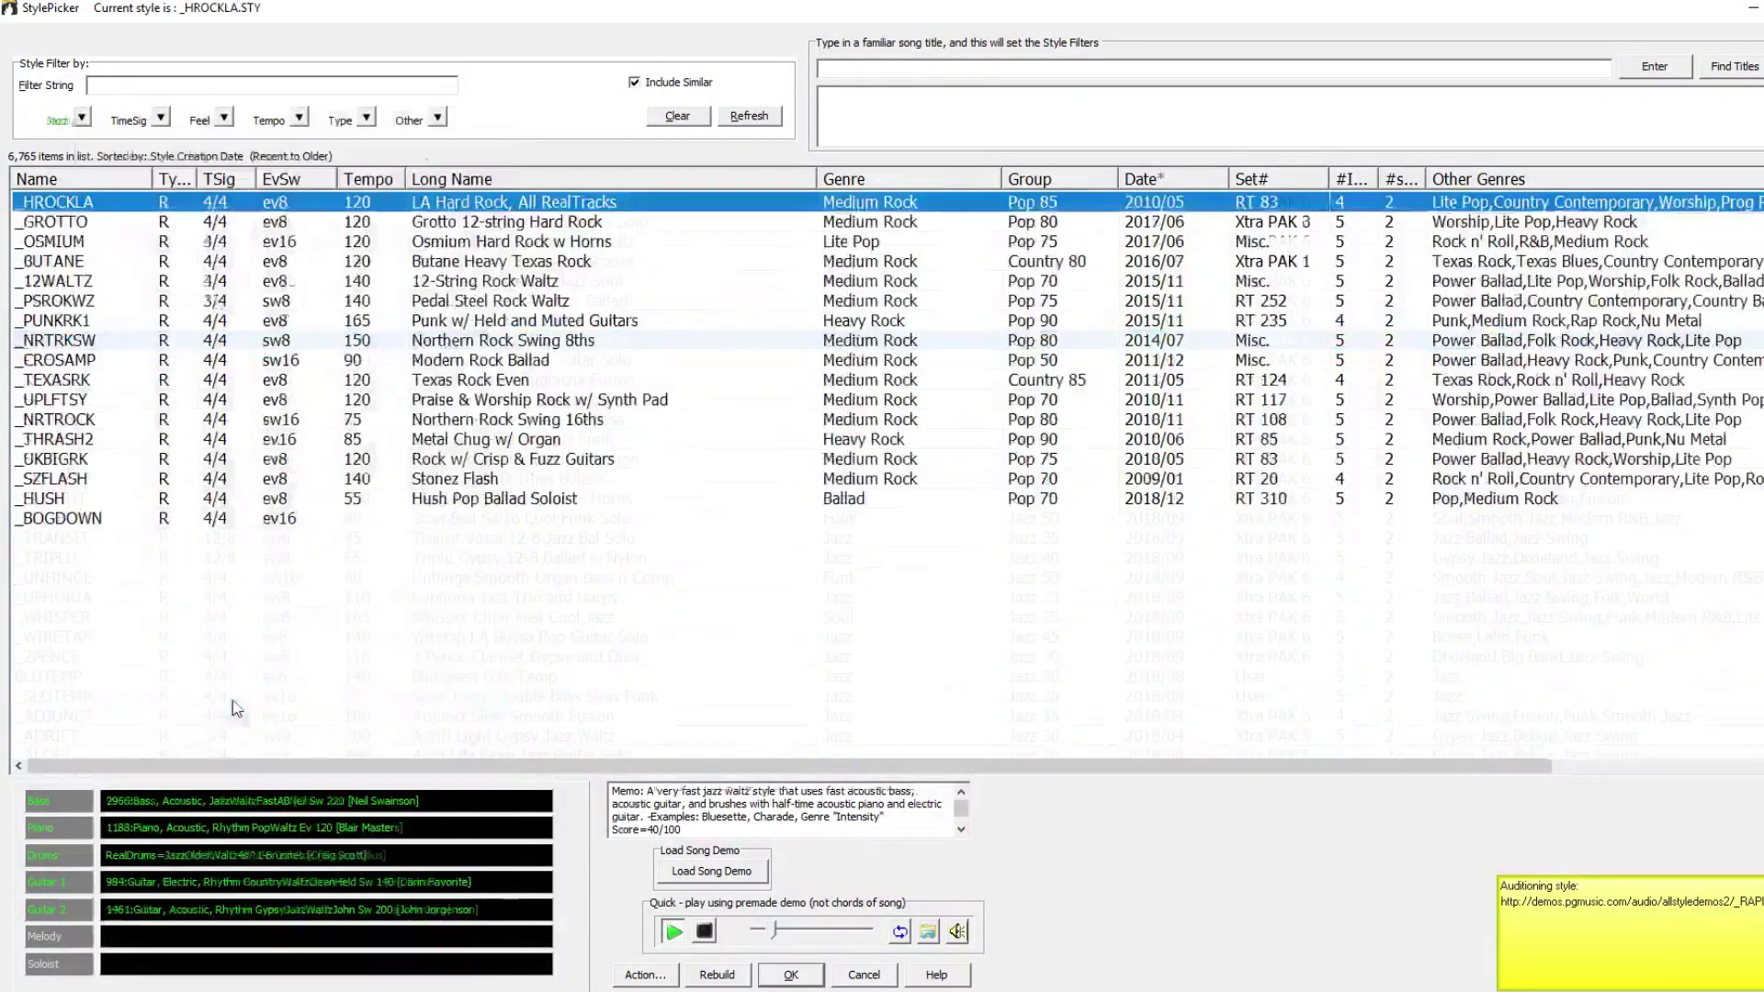
click(61, 386)
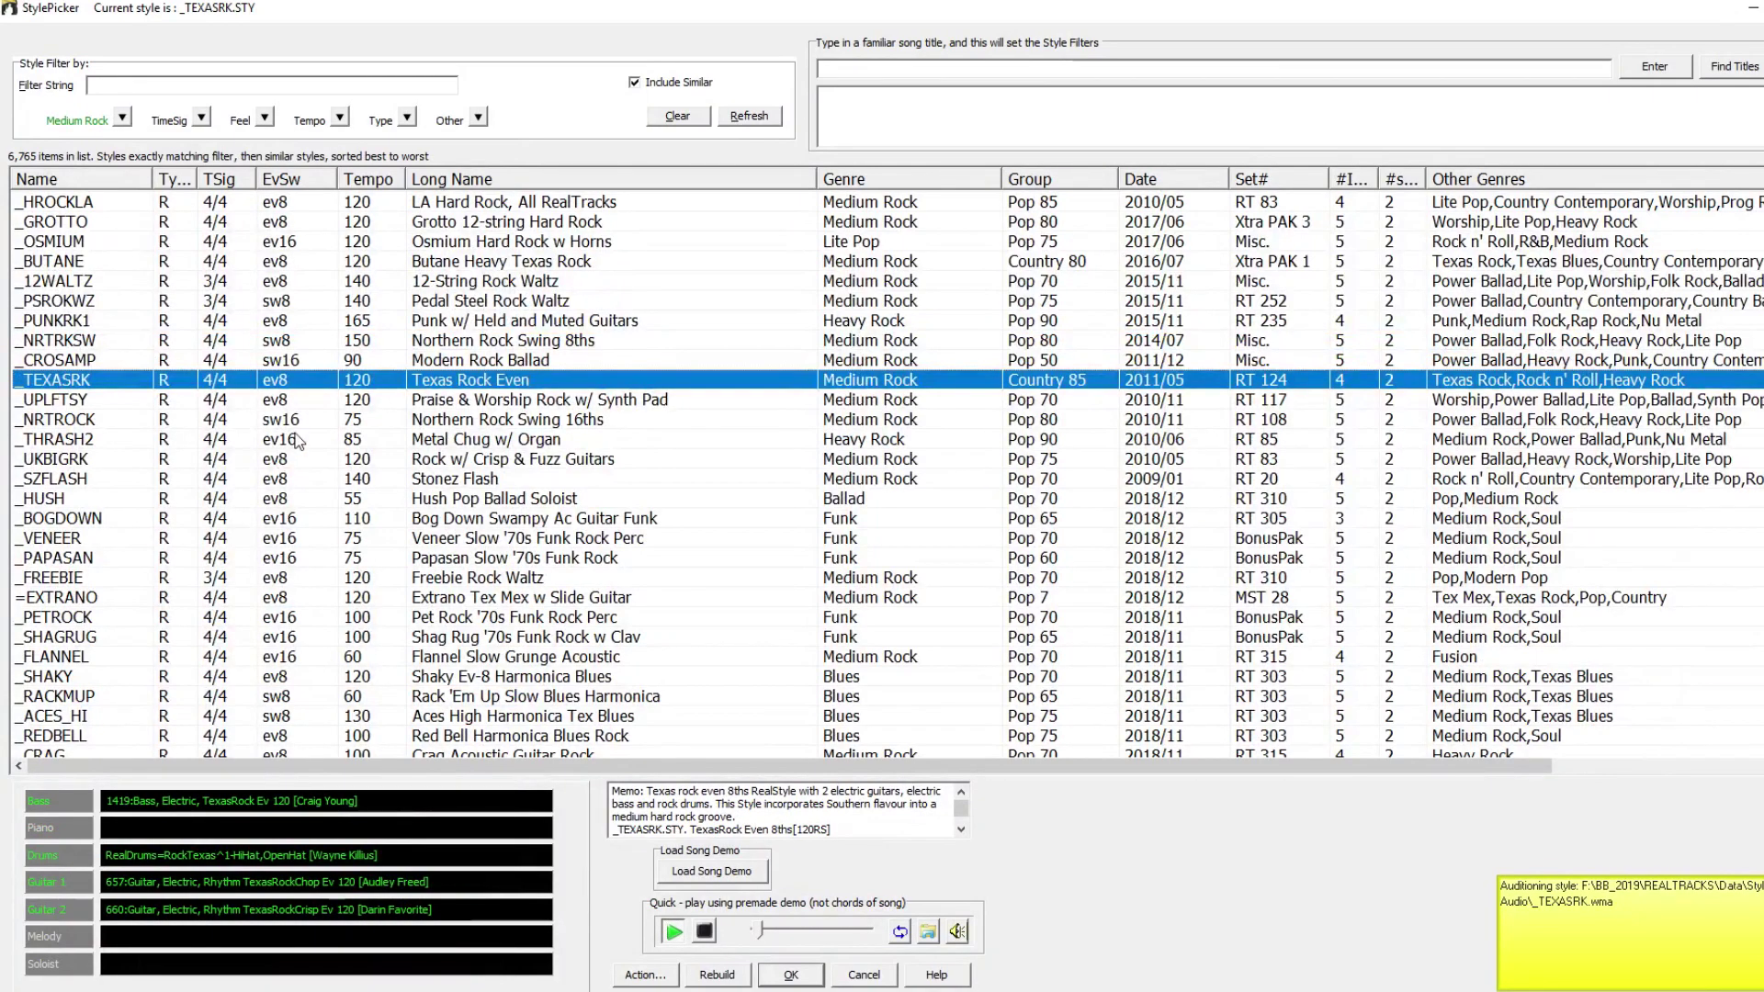
click(1148, 179)
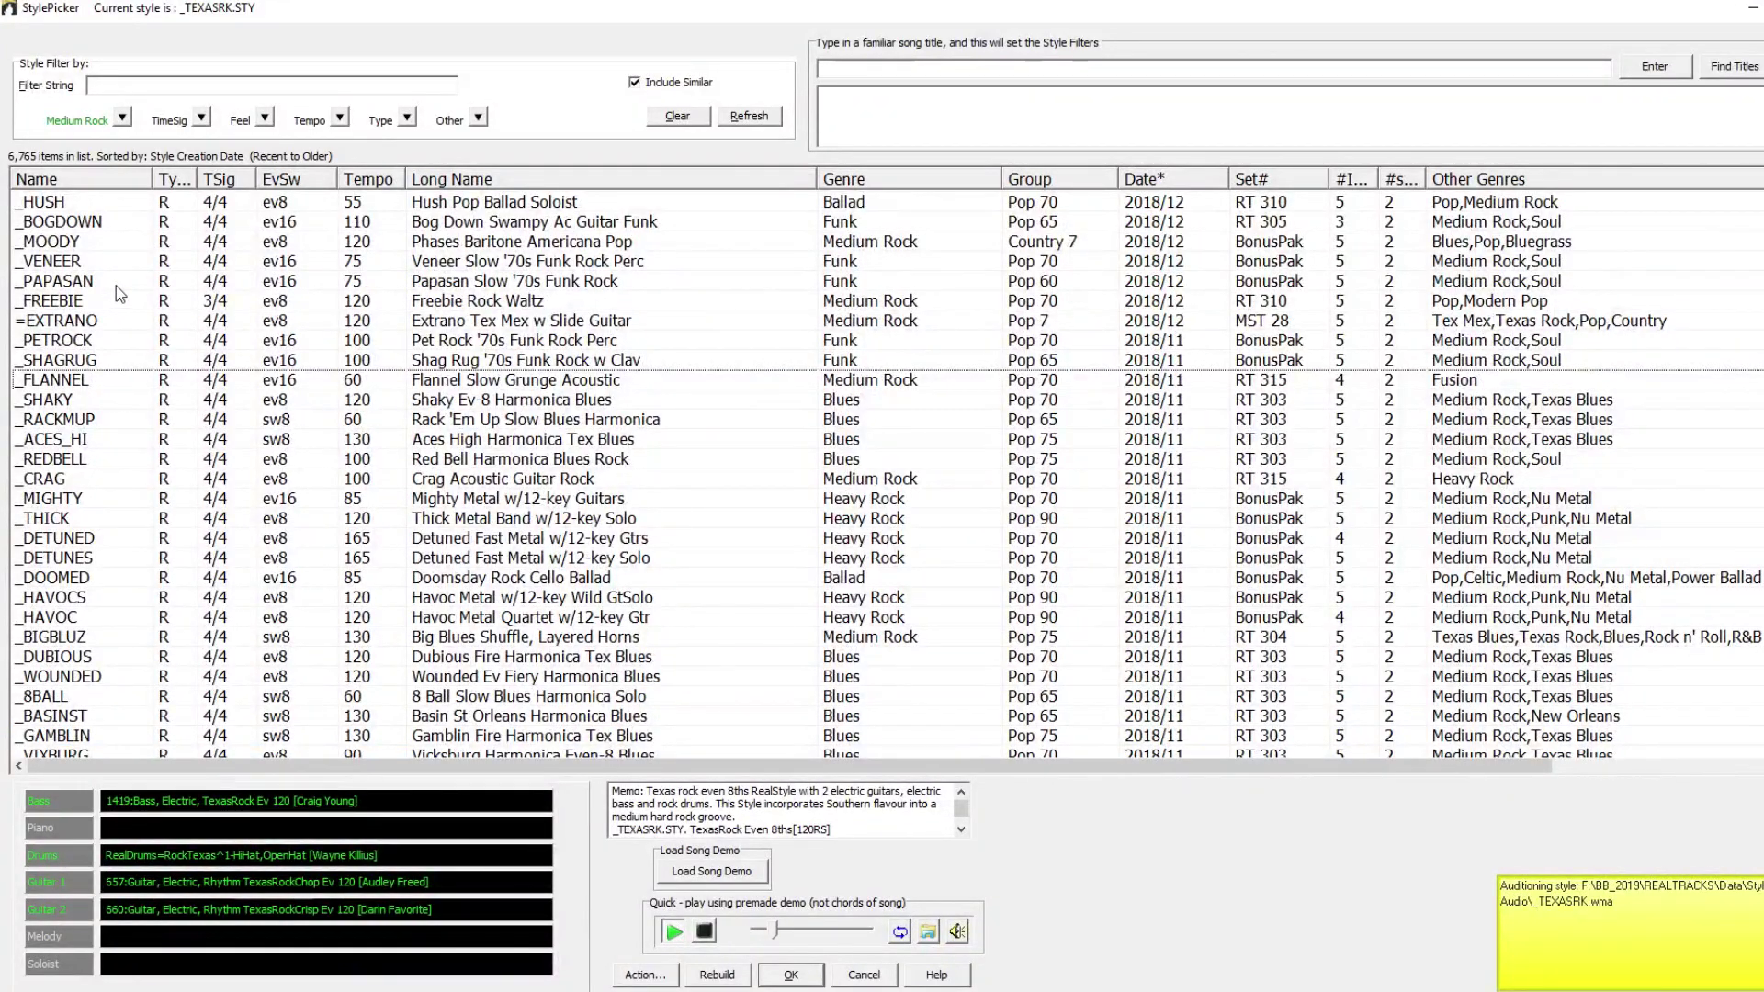
scroll(103, 414, down, 1)
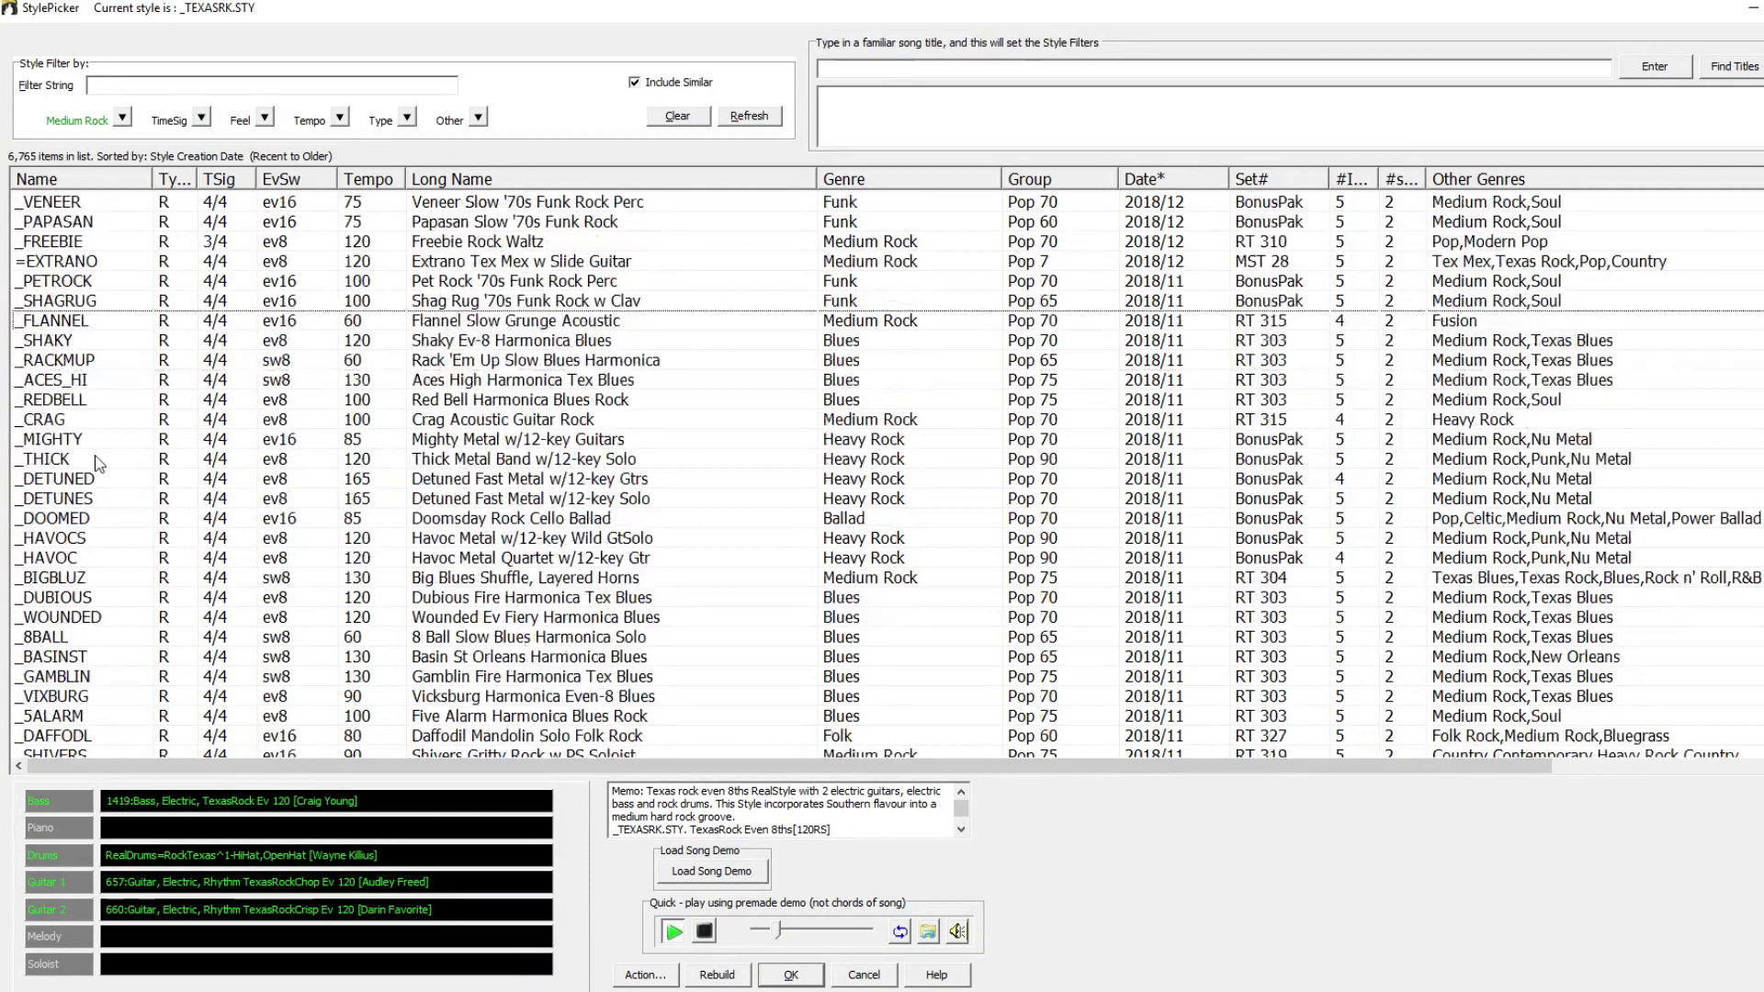
double_click(74, 401)
- Audition the _HEDBANG, _PHASES, _BOTTLE and _GOTEAM+ rock styles
scroll(245, 498, down, 1)
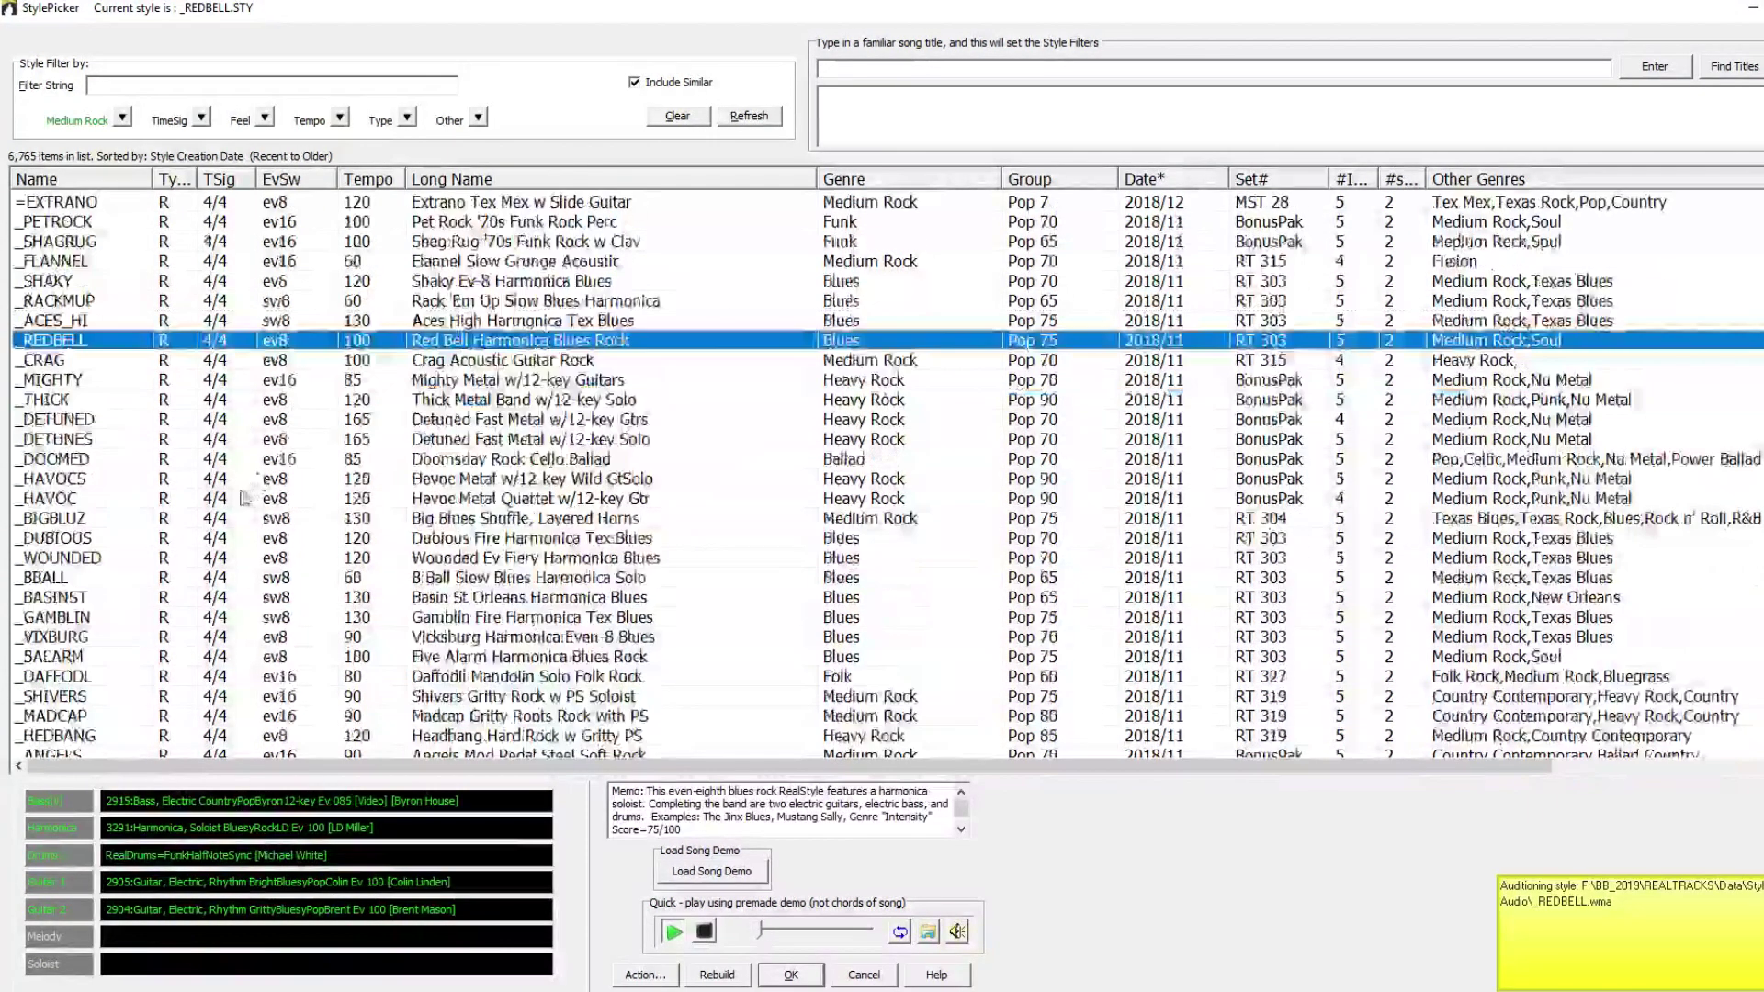
scroll(126, 470, down, 1)
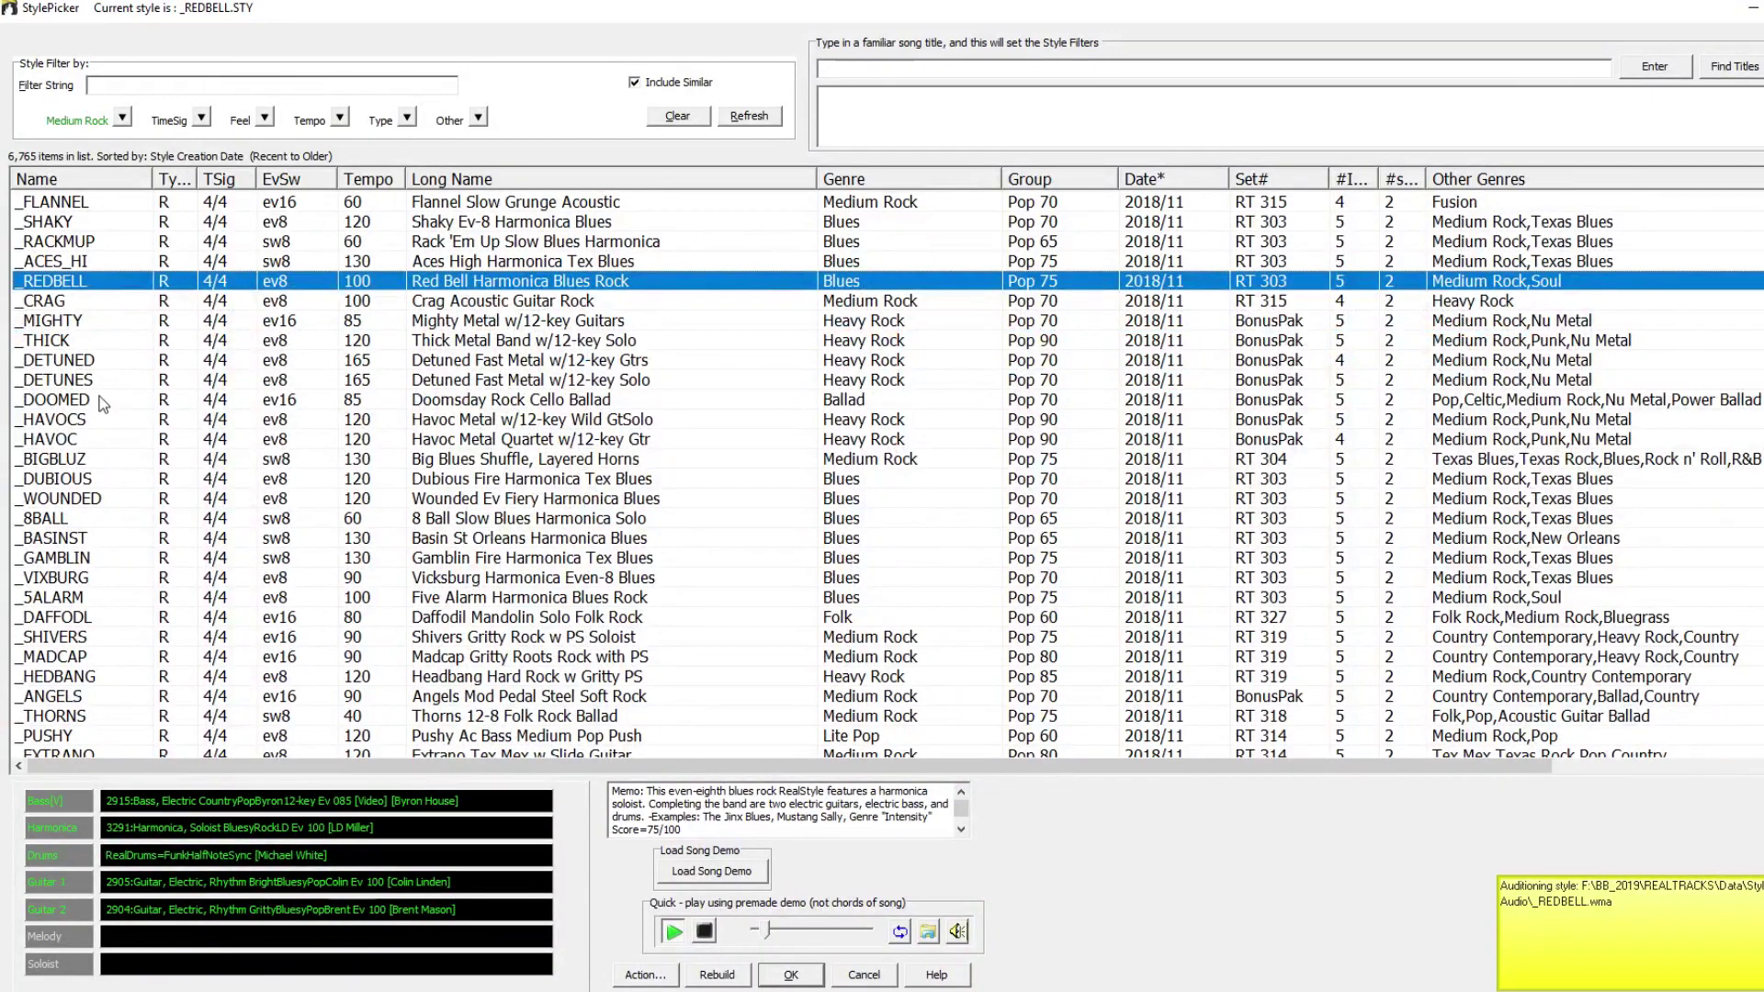
scroll(105, 401, down, 5)
click(105, 400)
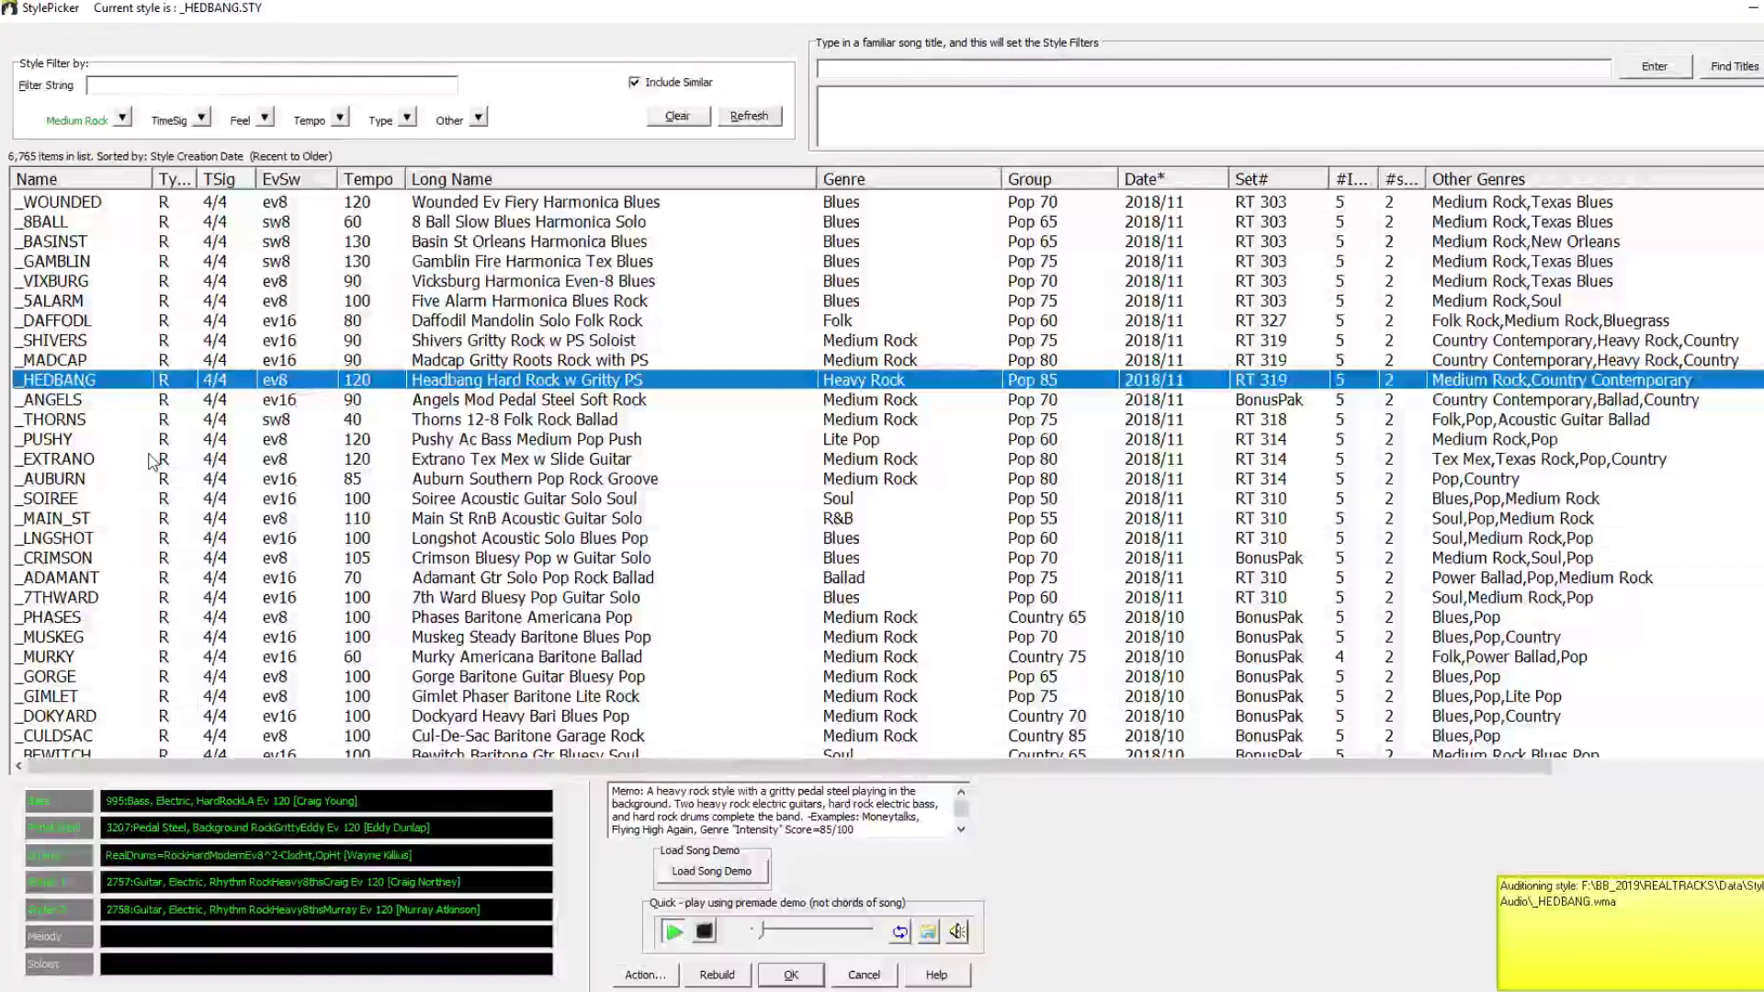
scroll(138, 464, down, 1)
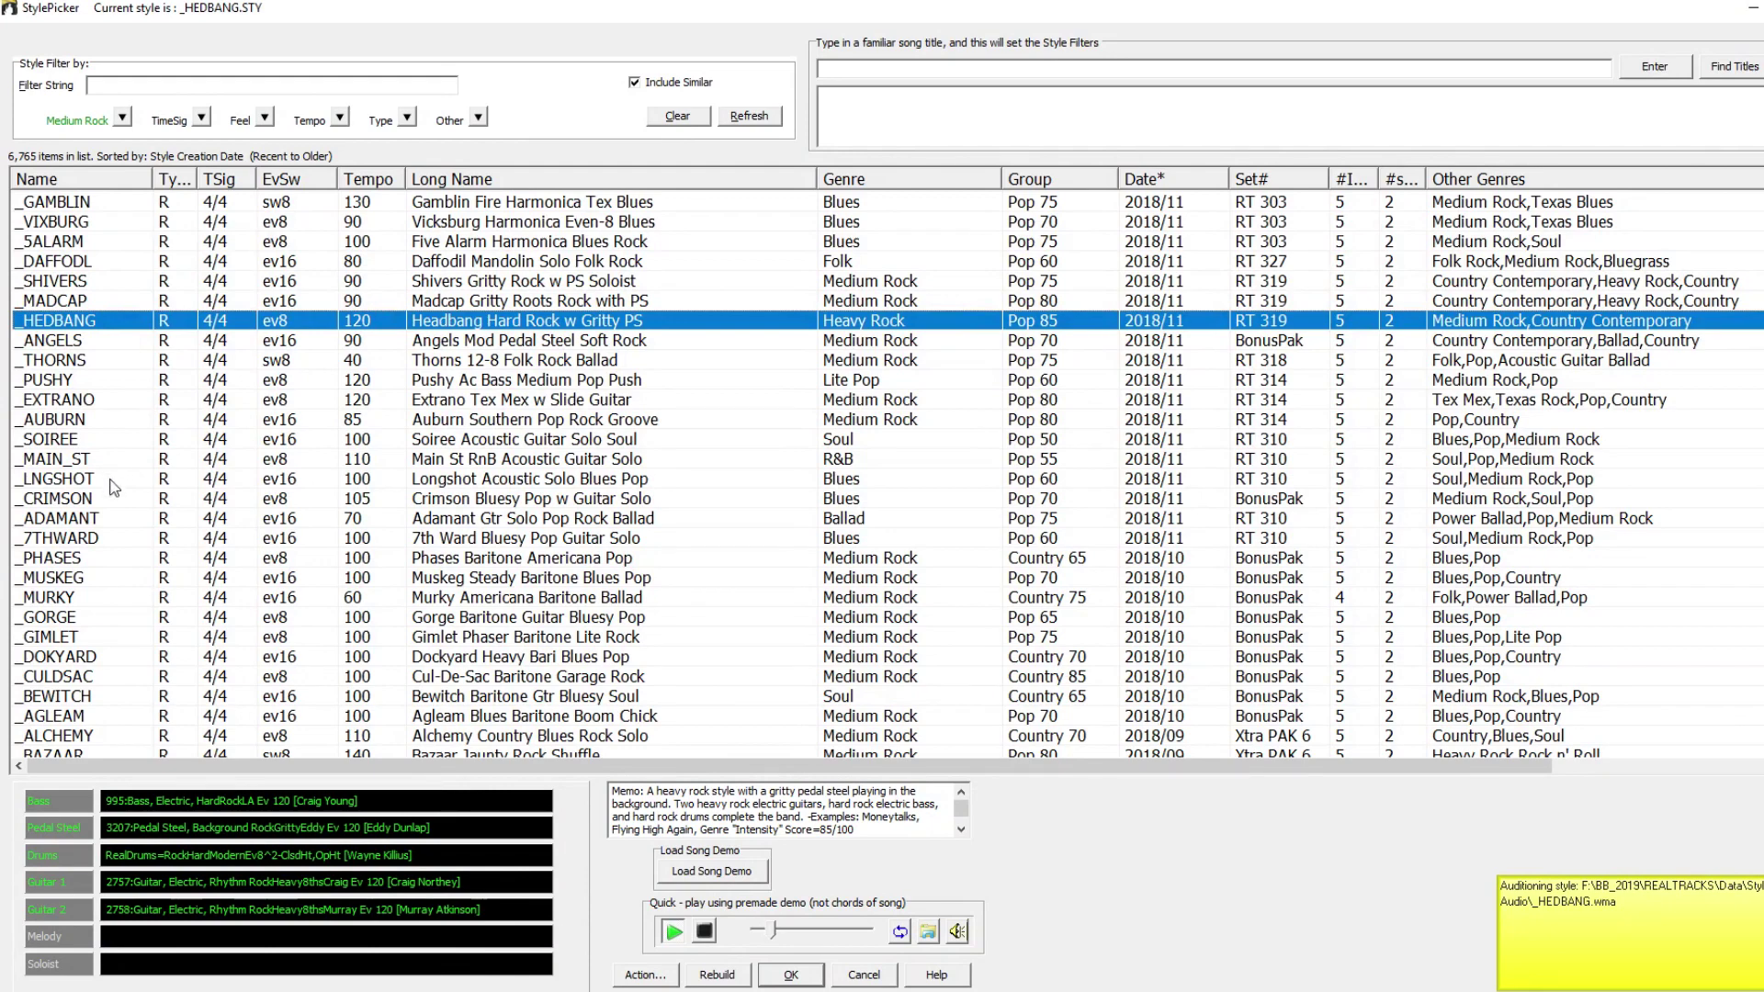
scroll(114, 488, down, 1)
click(114, 494)
scroll(114, 495, down, 1)
scroll(143, 531, down, 1)
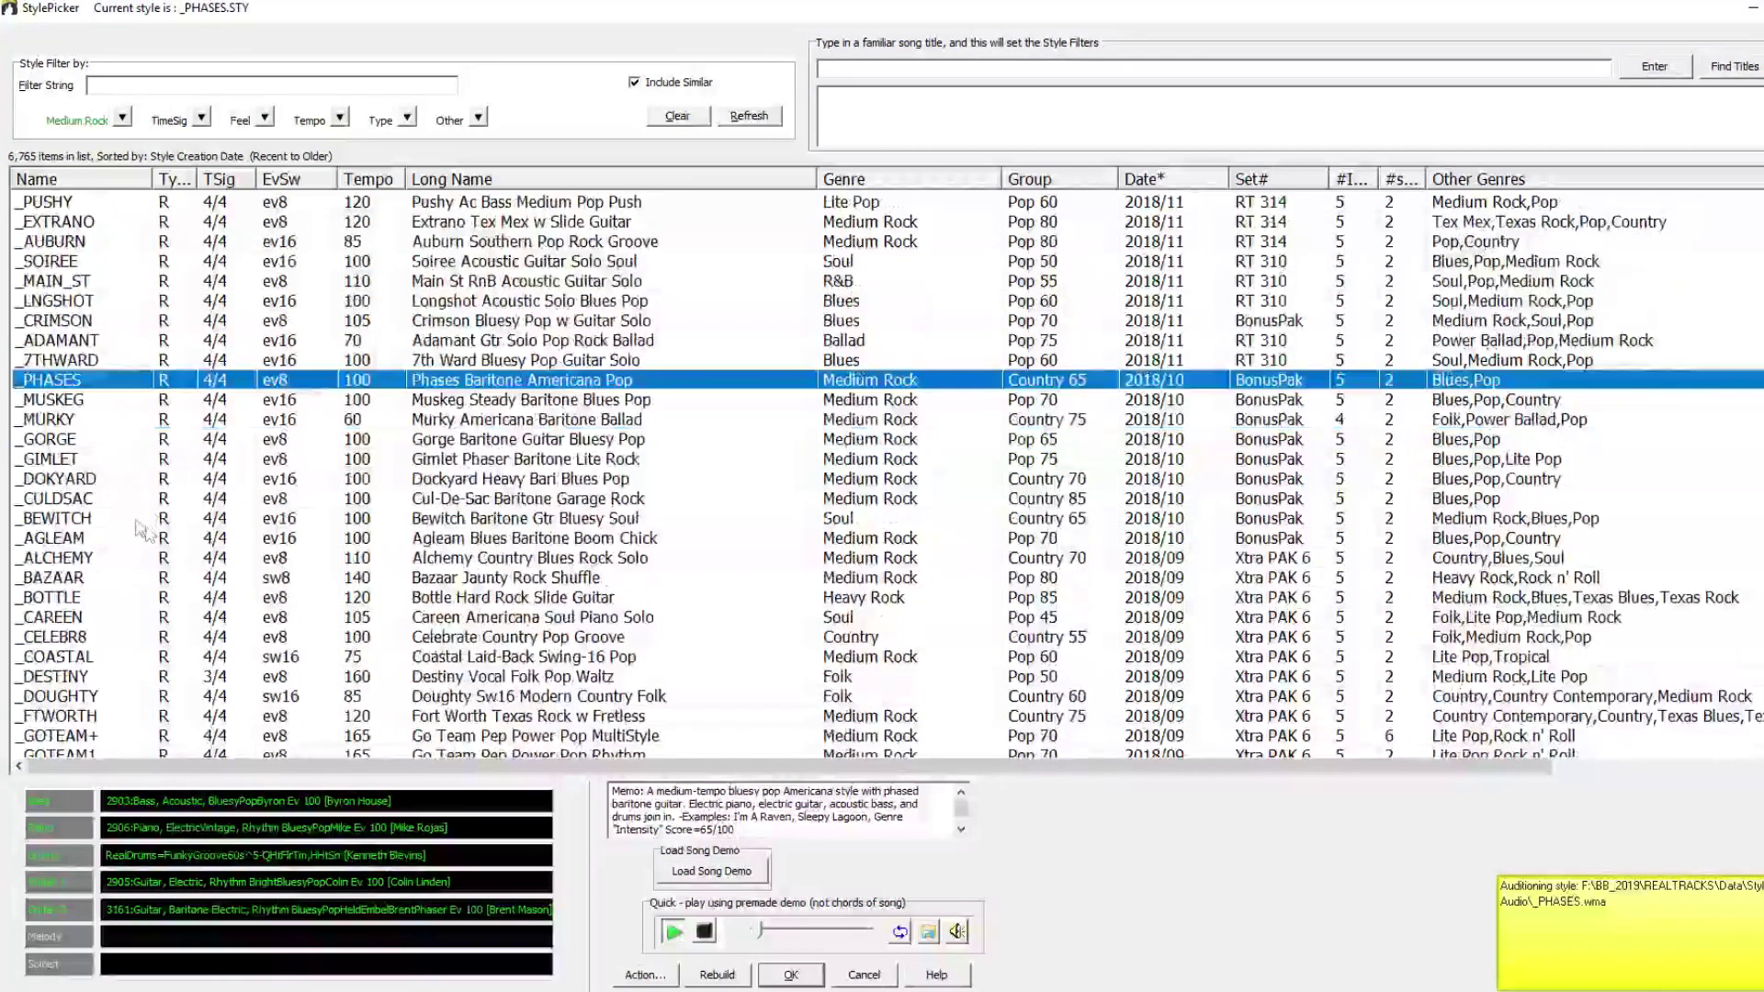
scroll(90, 469, down, 2)
click(103, 480)
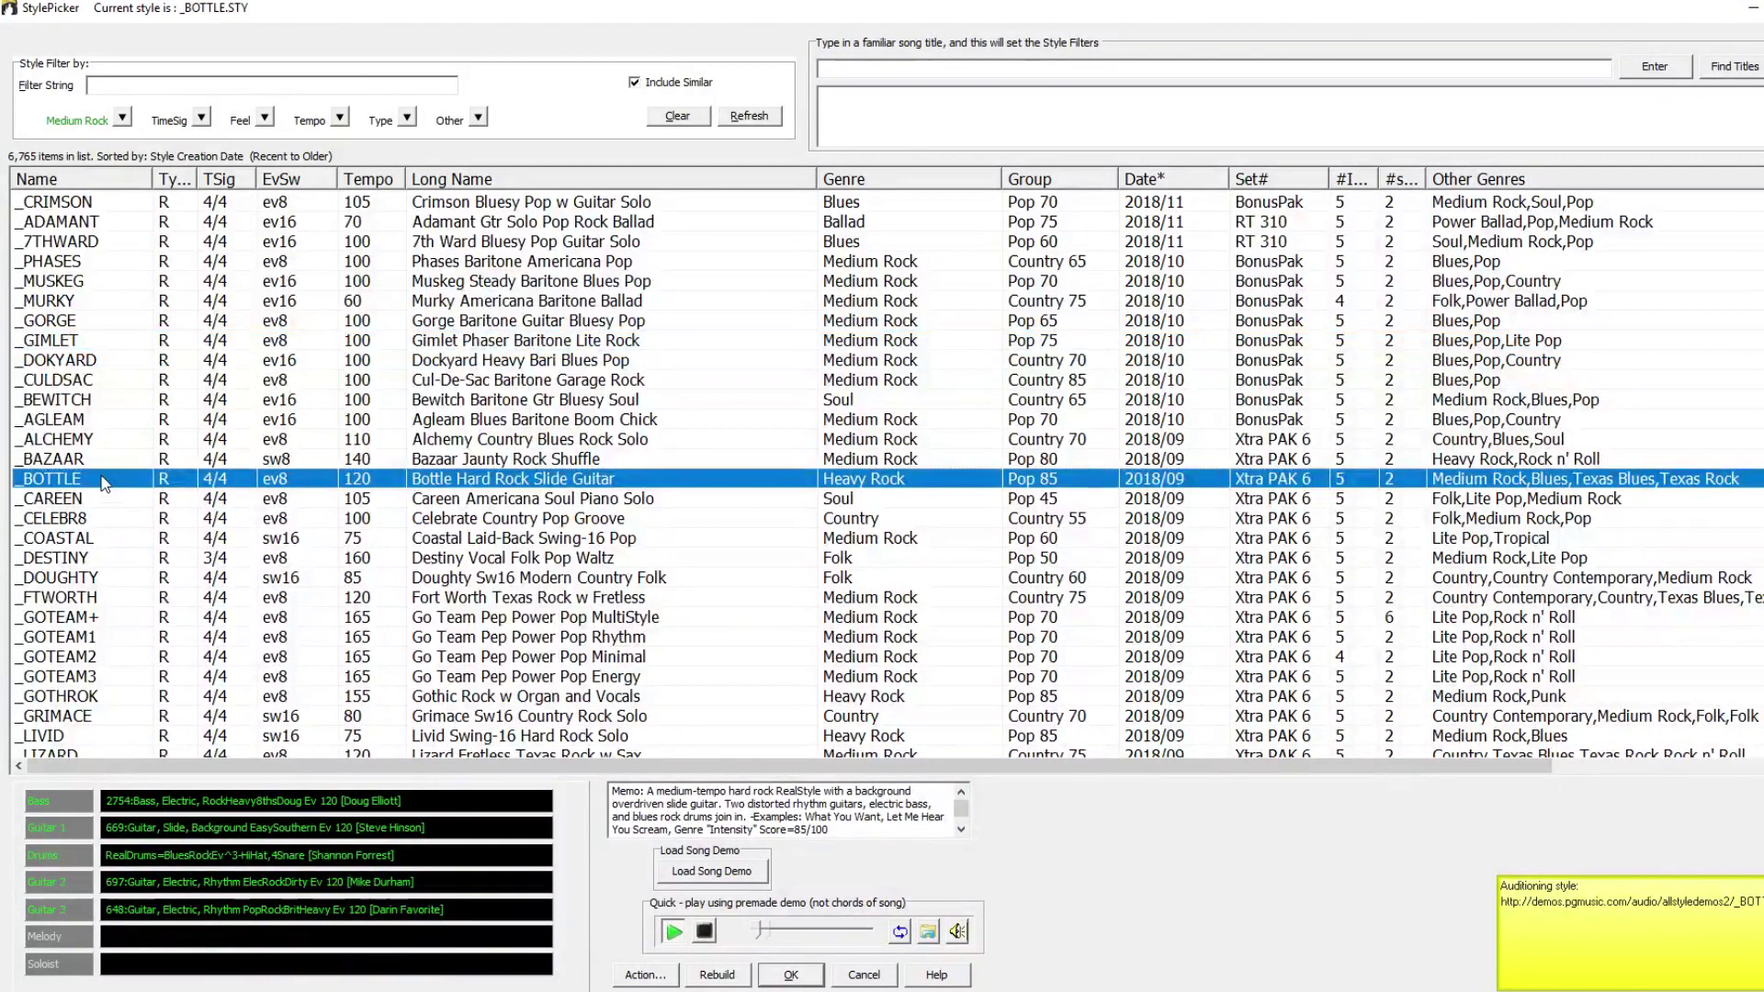
scroll(143, 476, down, 3)
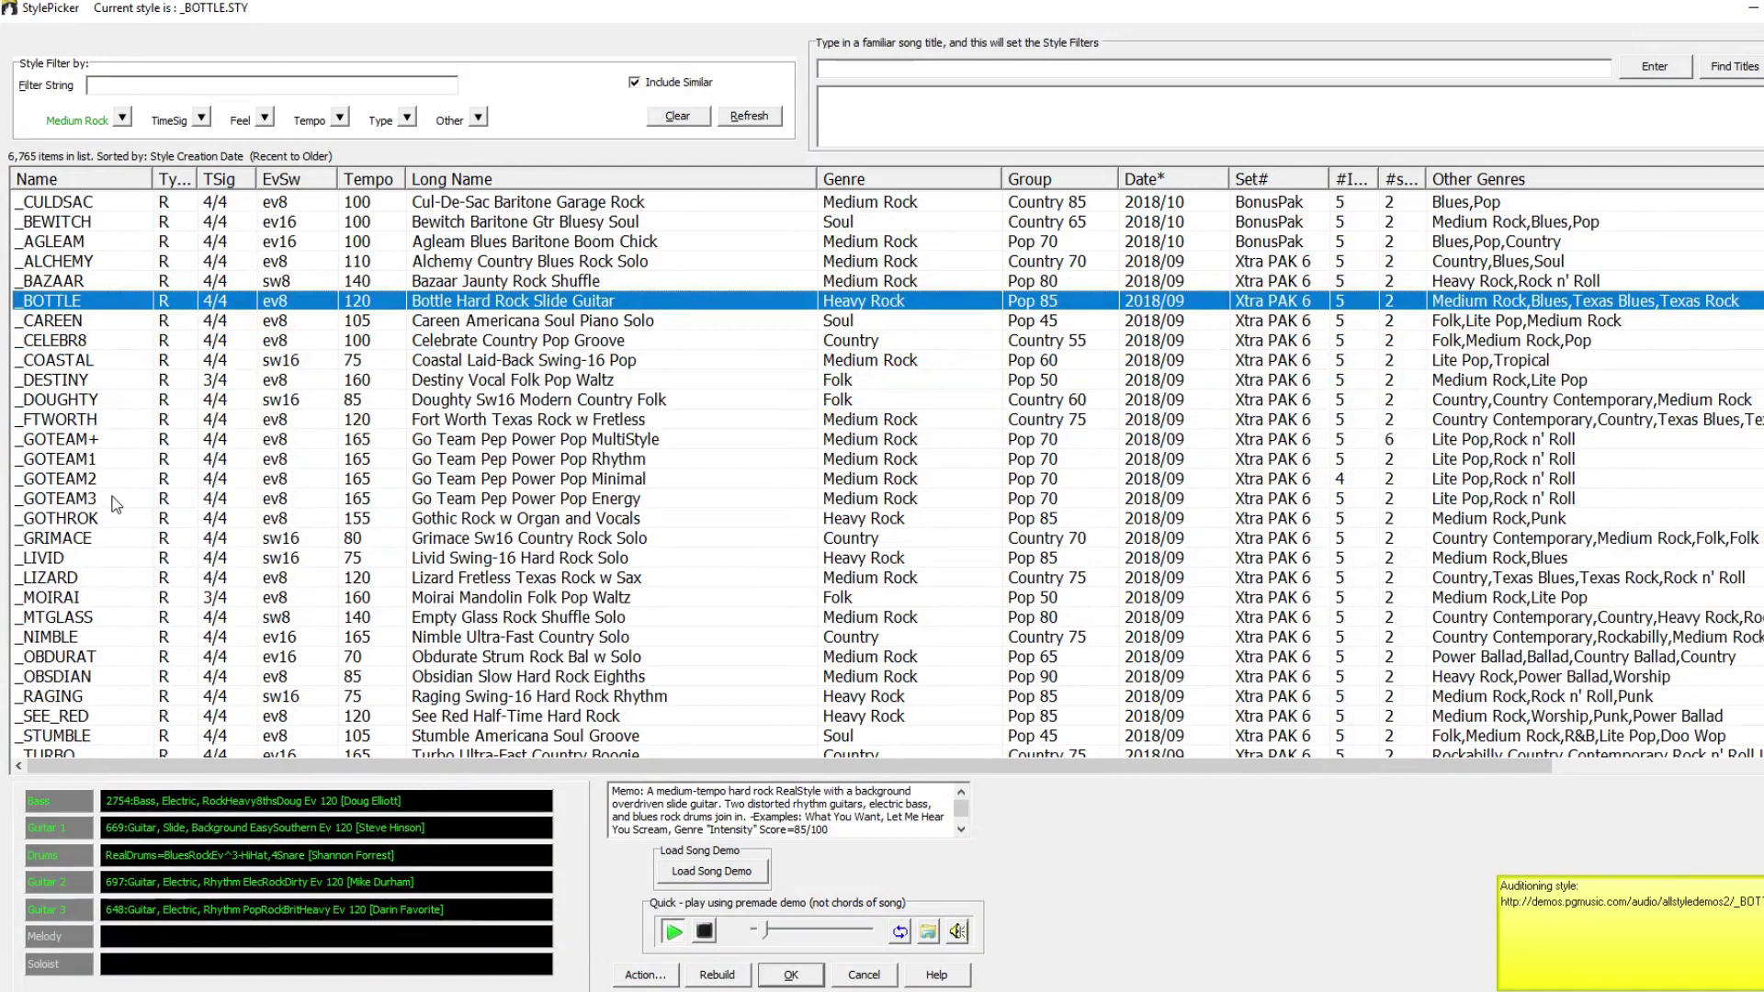
click(102, 442)
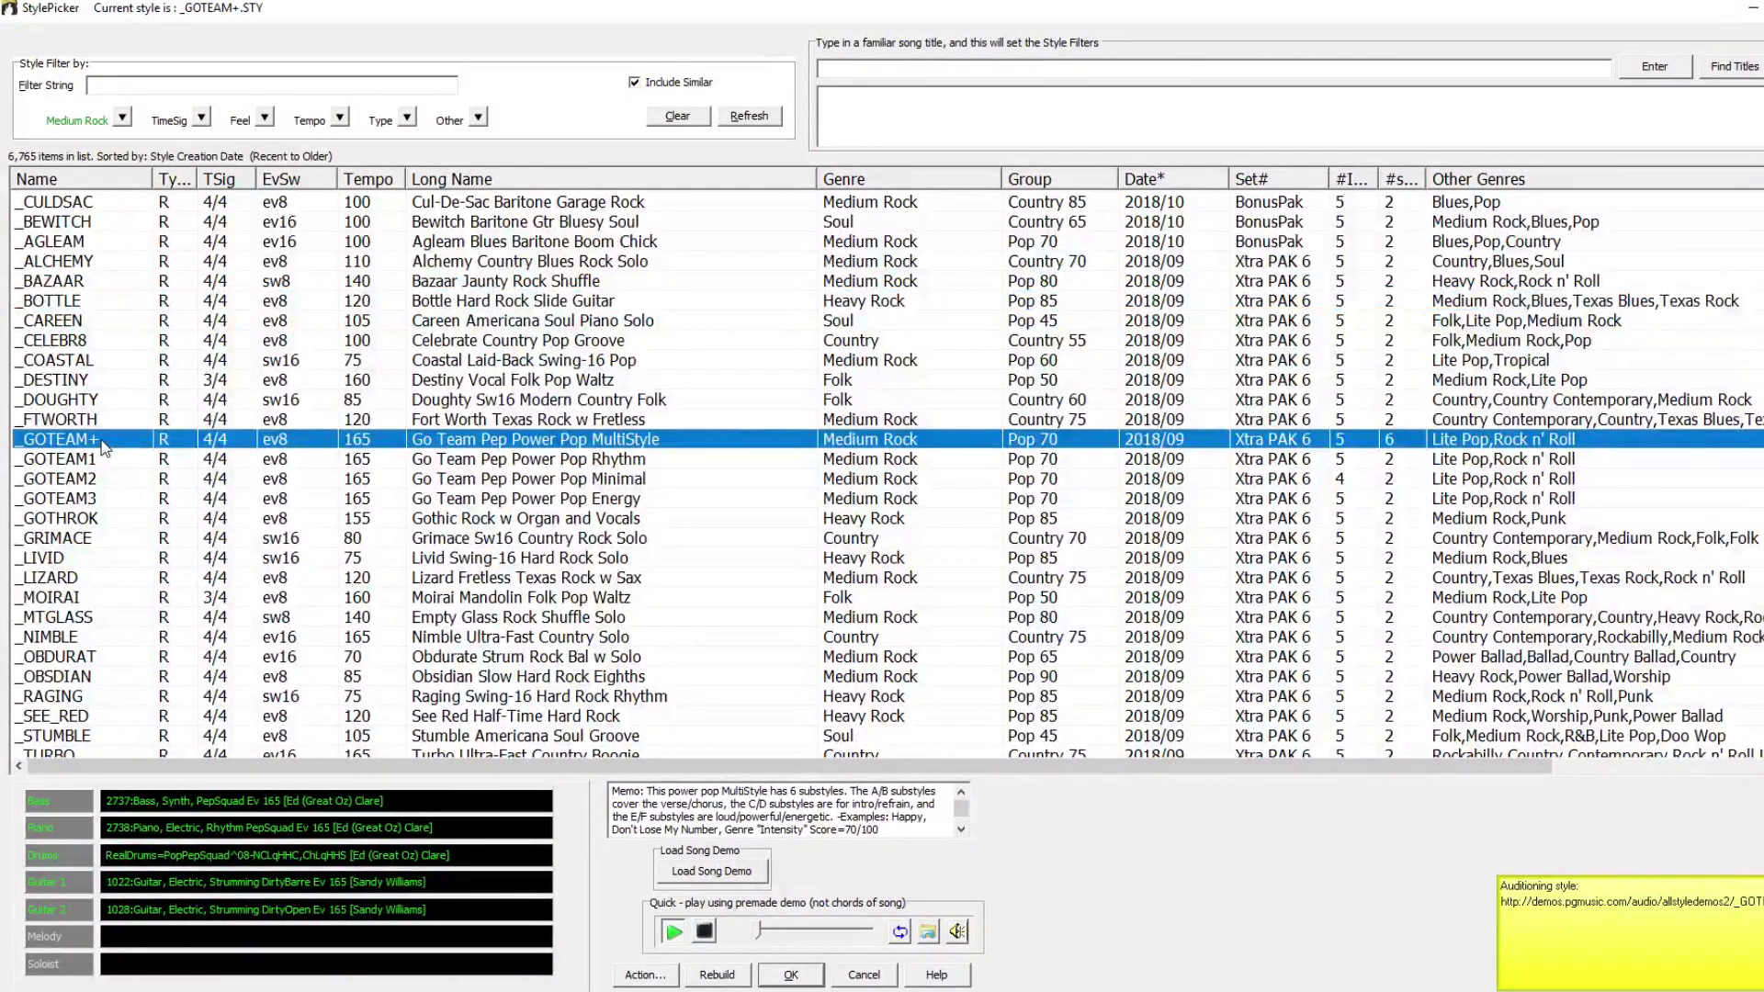
scroll(104, 448, down, 1)
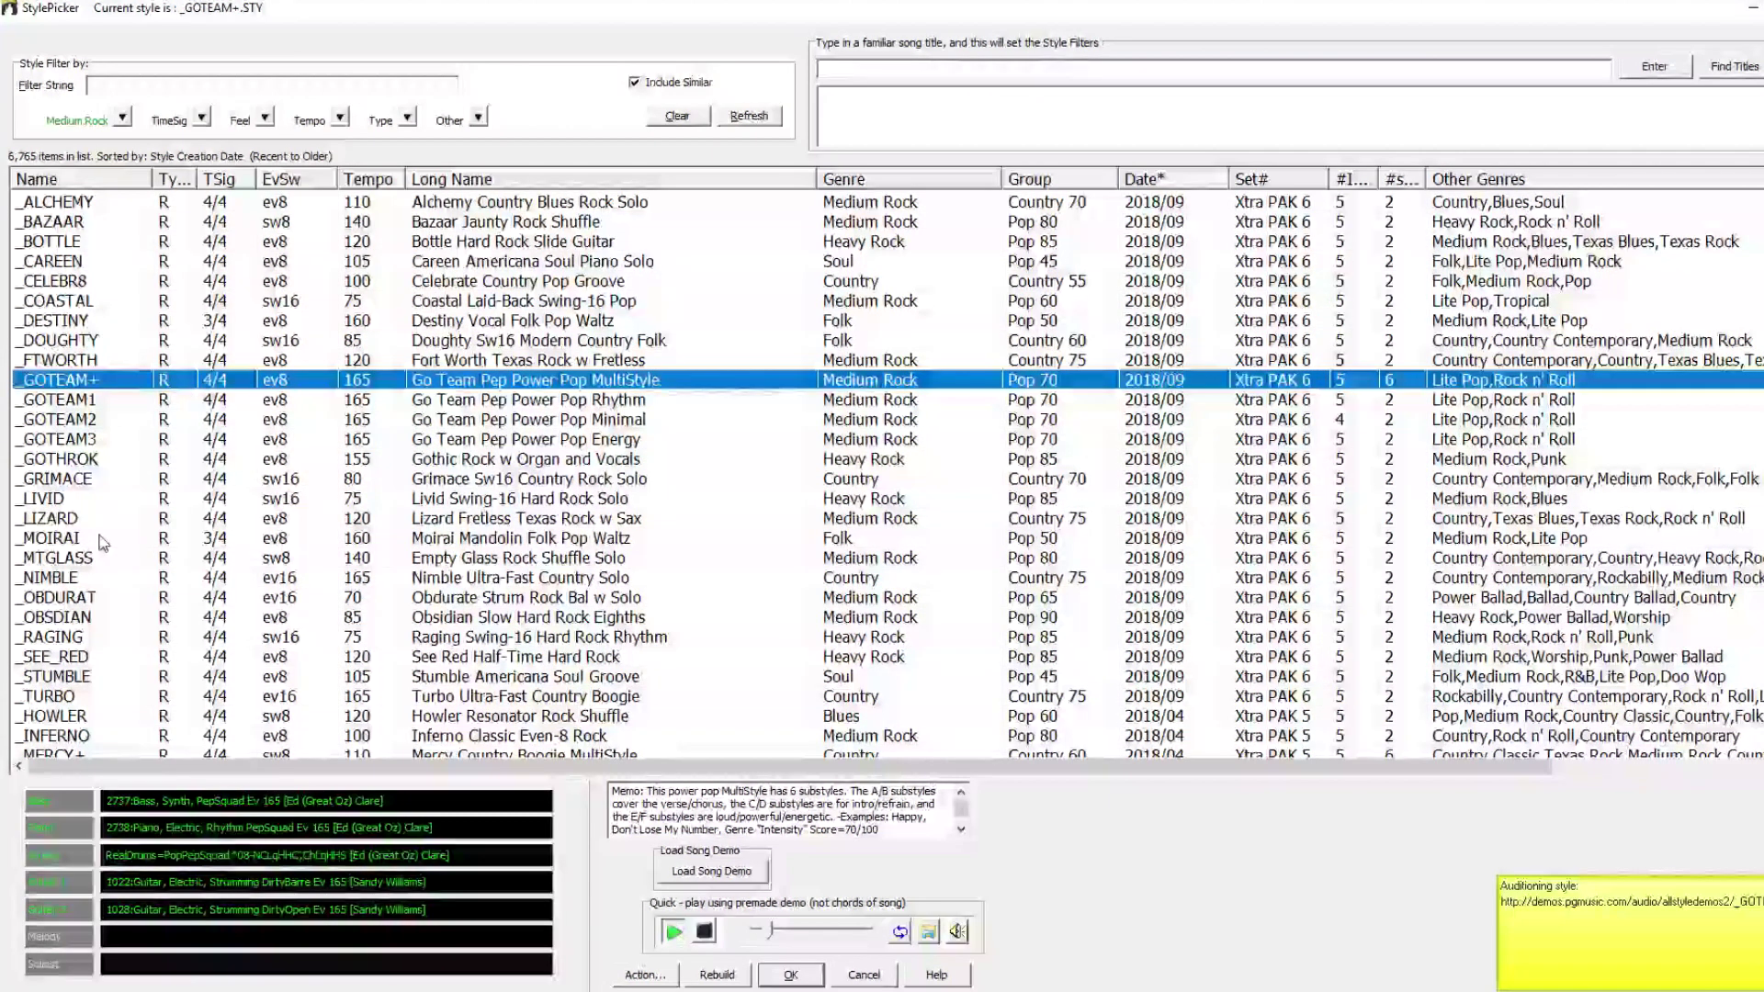
scroll(104, 543, down, 1)
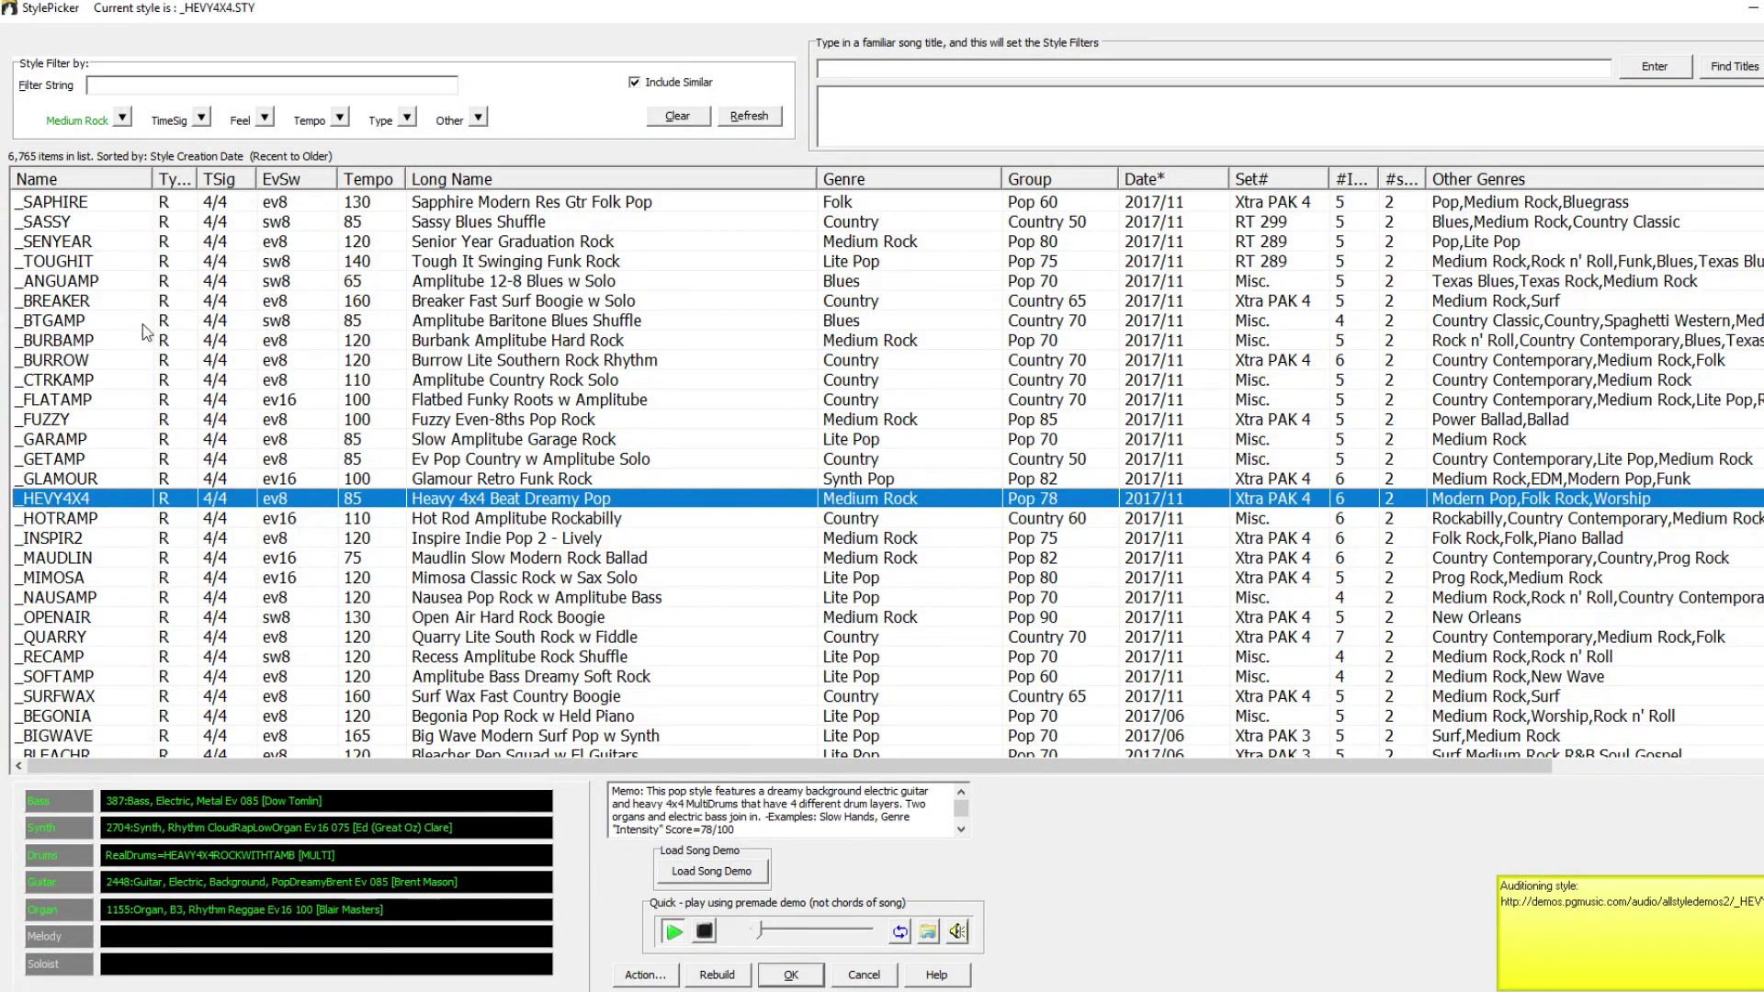
click(124, 120)
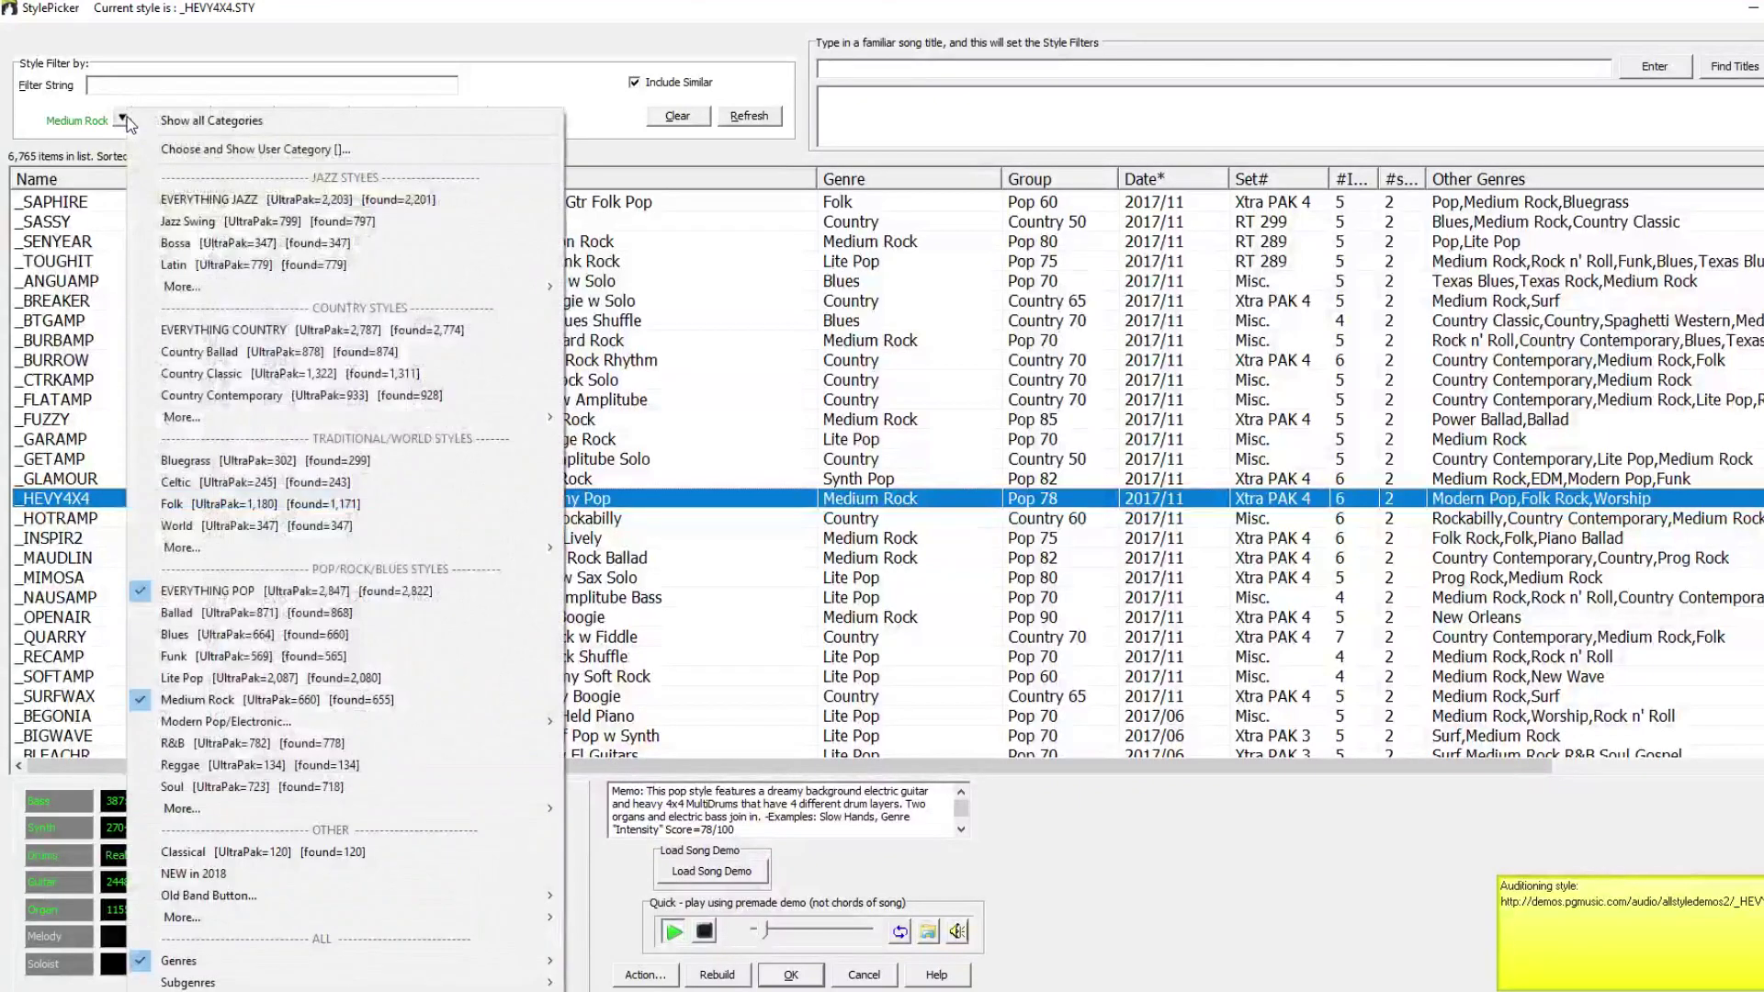
- Filter styles to Everything Country and audition _MARSH, _TRAIL, _SPUR and _CHICKEN
click(221, 330)
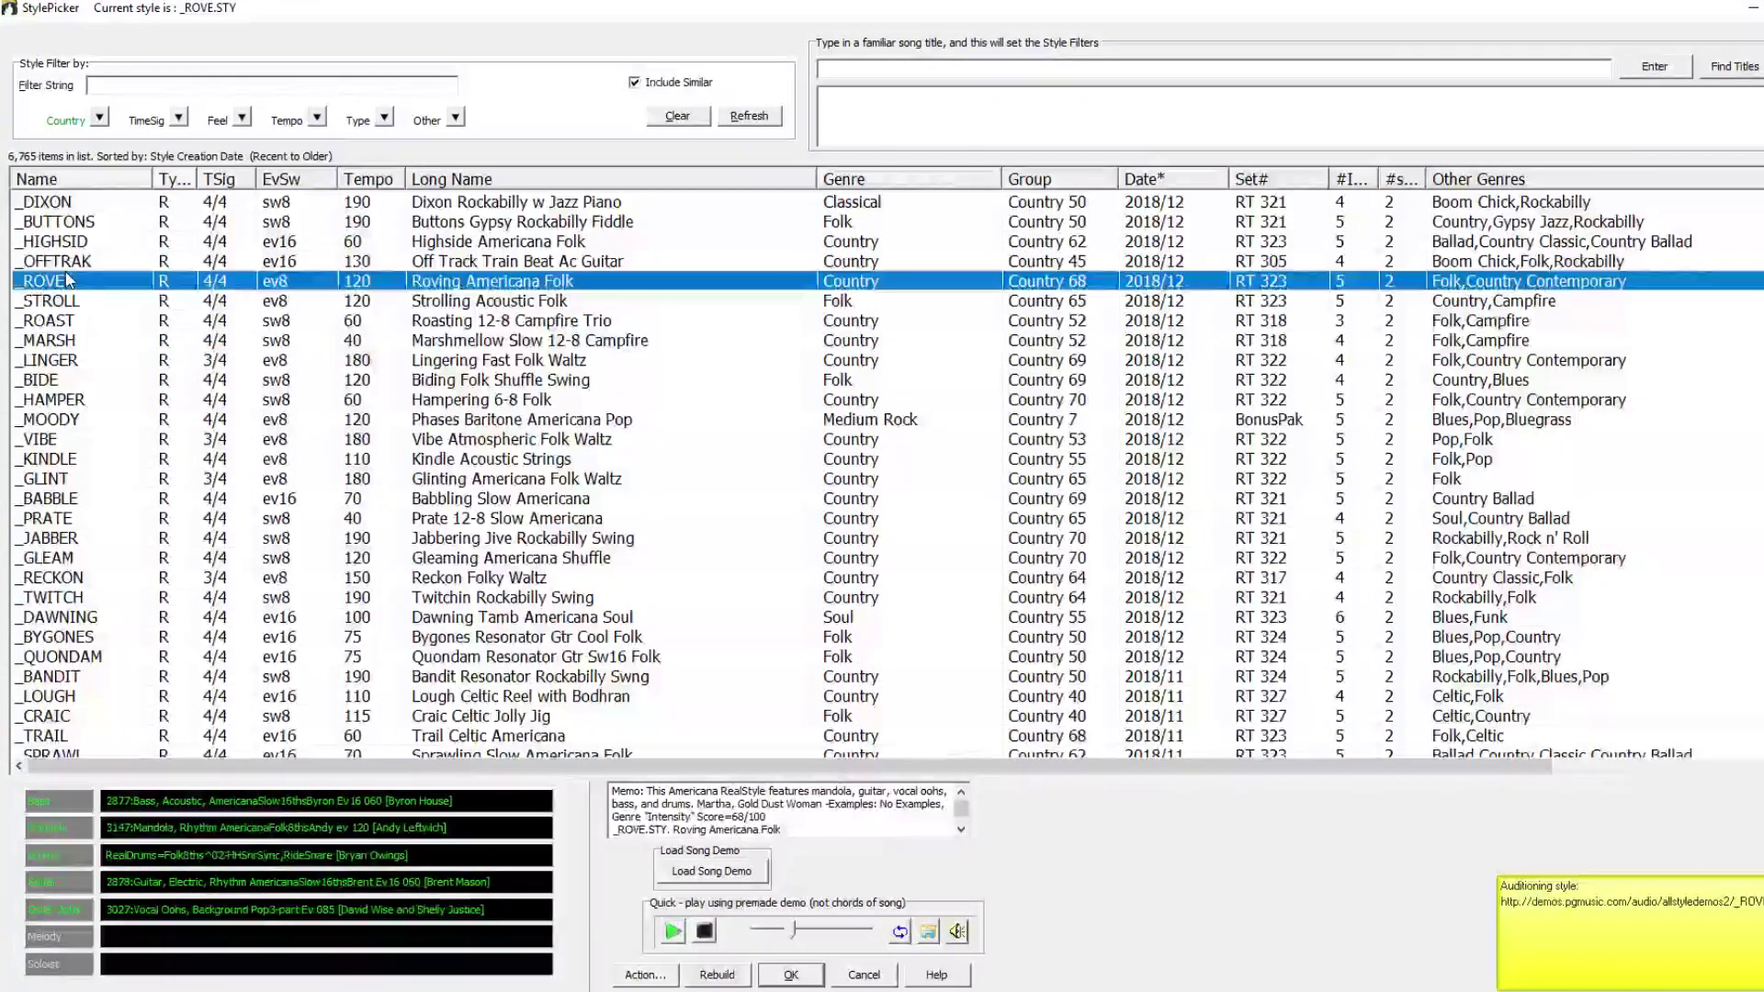
scroll(129, 338, down, 1)
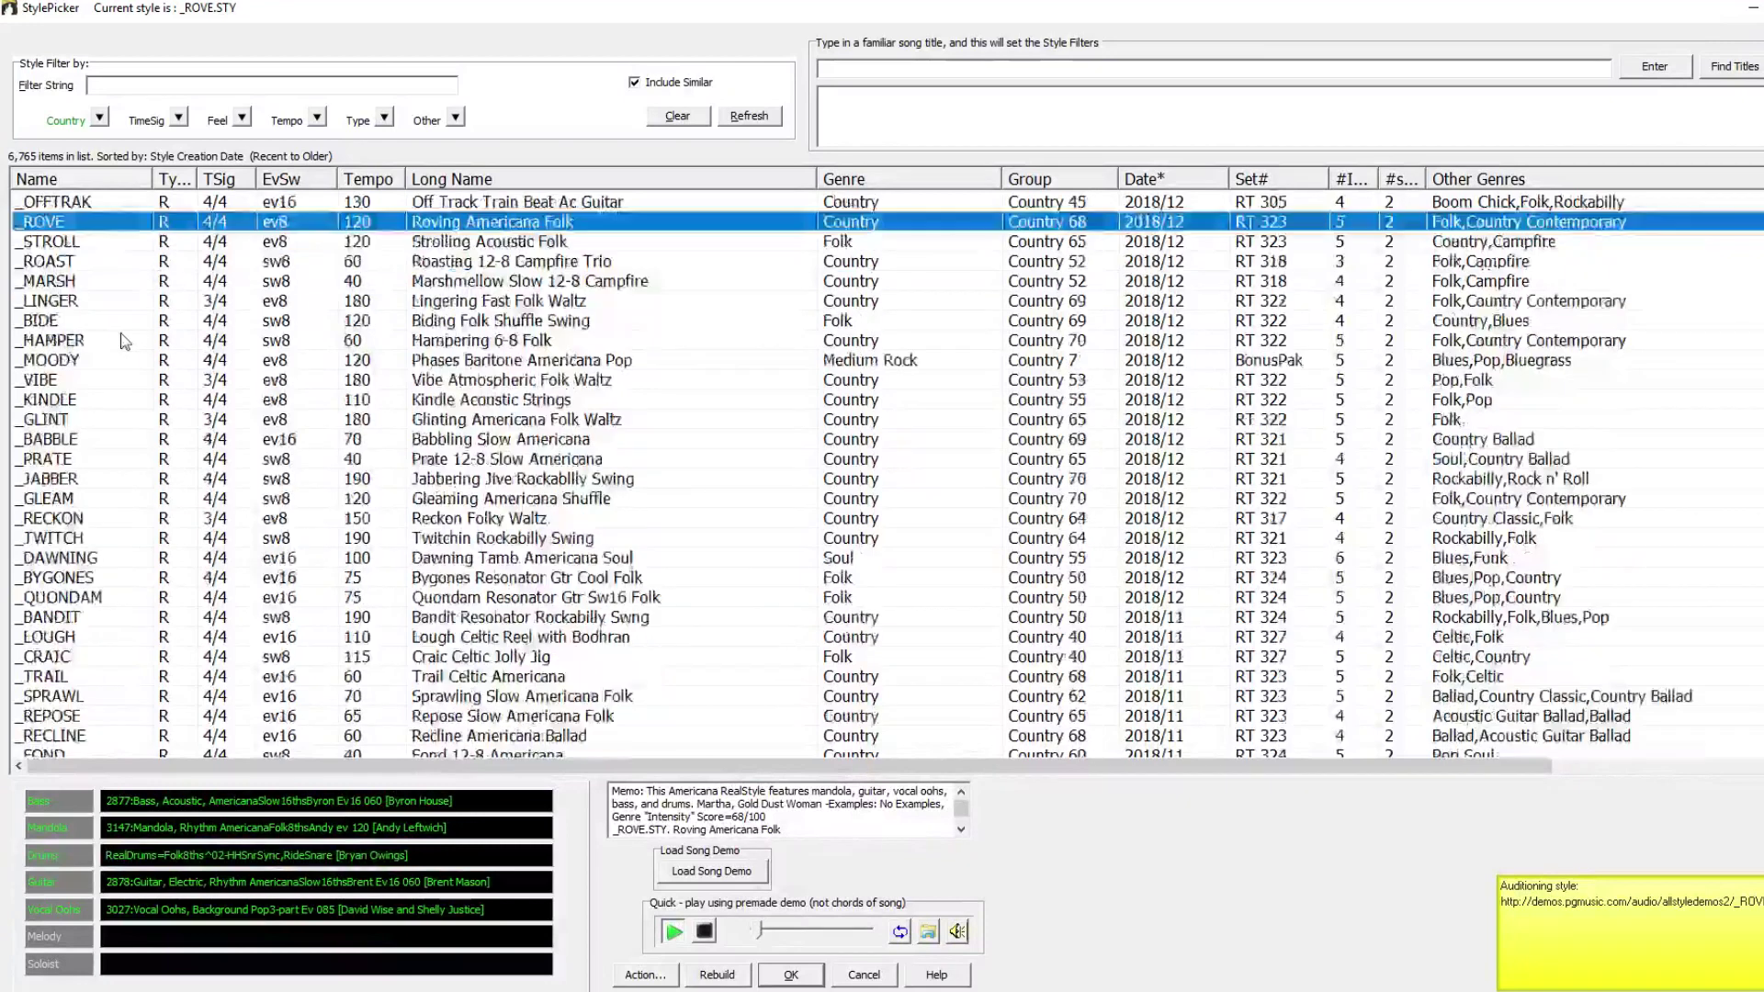
click(66, 285)
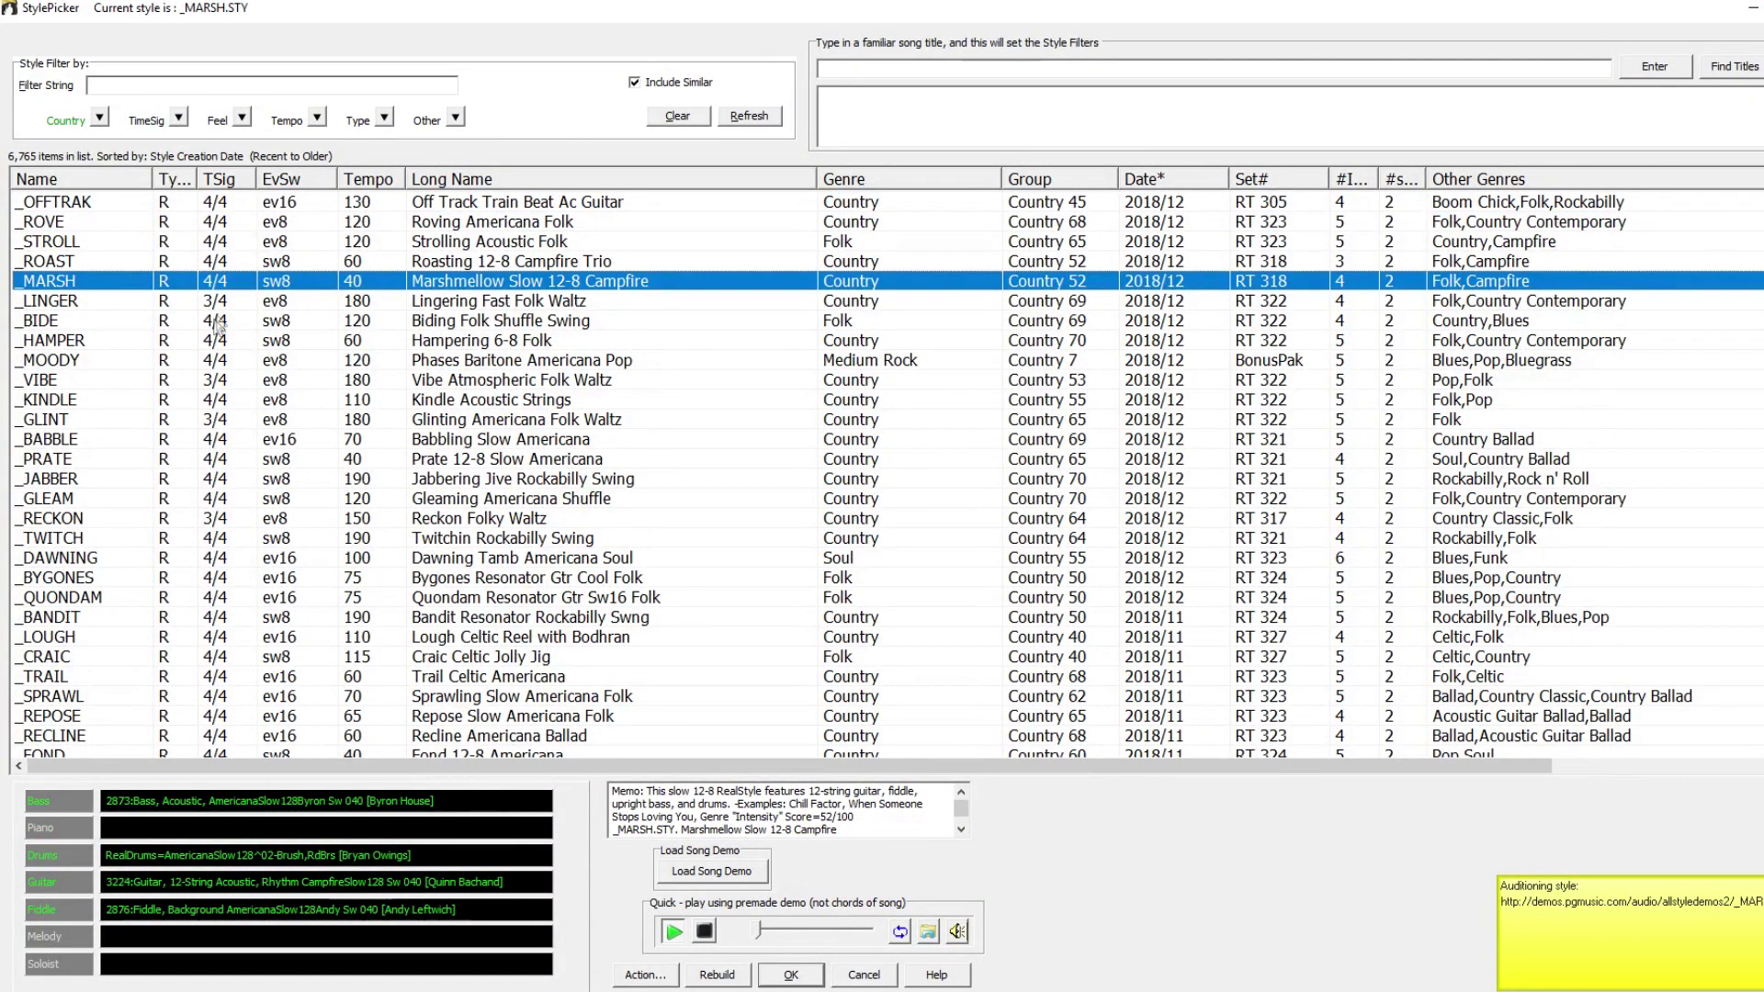
scroll(200, 370, down, 1)
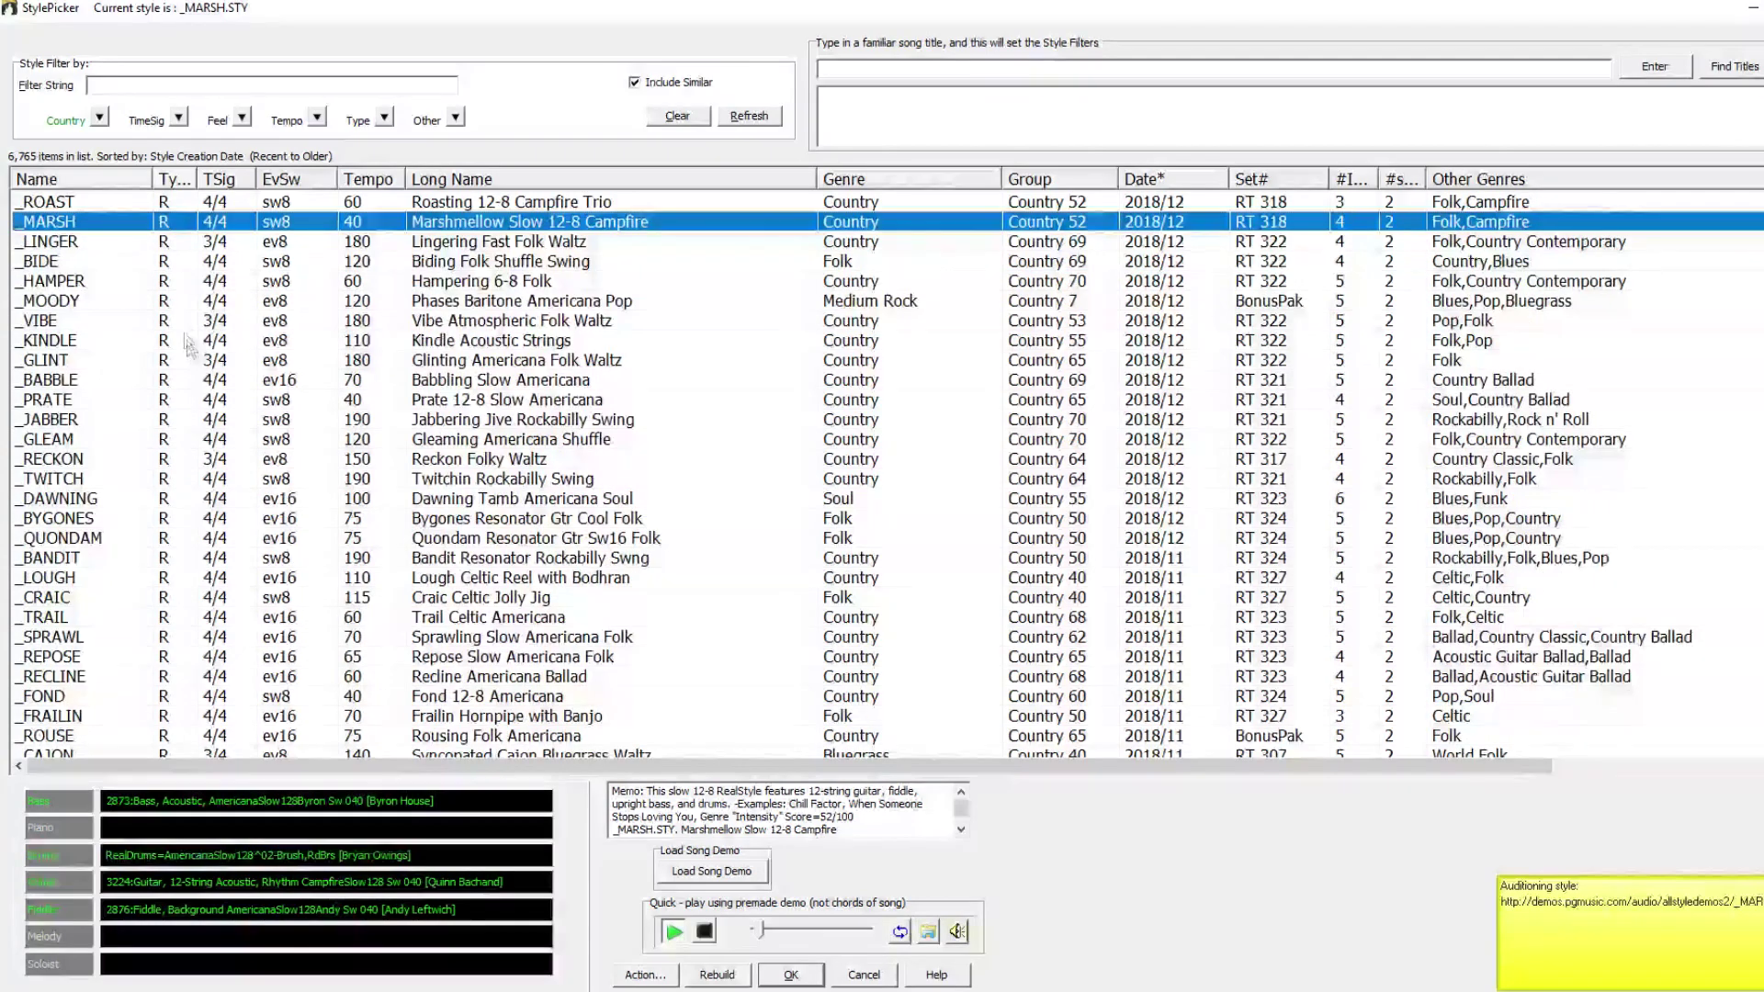
scroll(202, 358, down, 4)
click(235, 386)
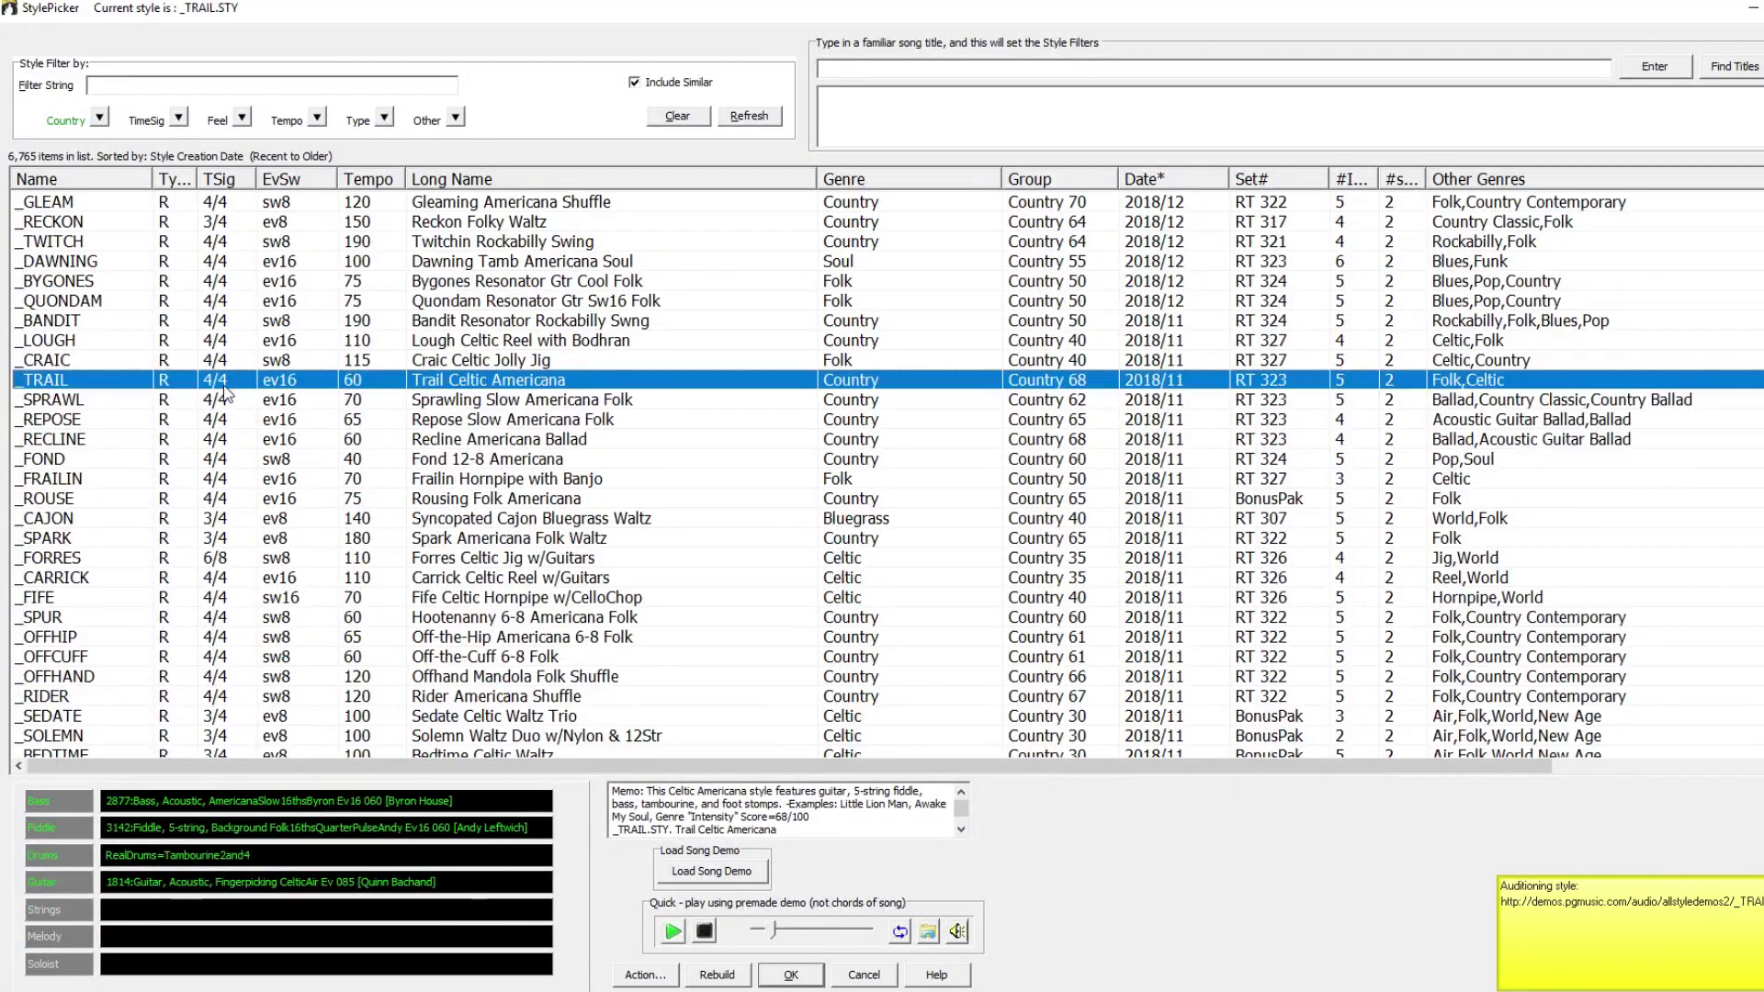
scroll(235, 393, down, 2)
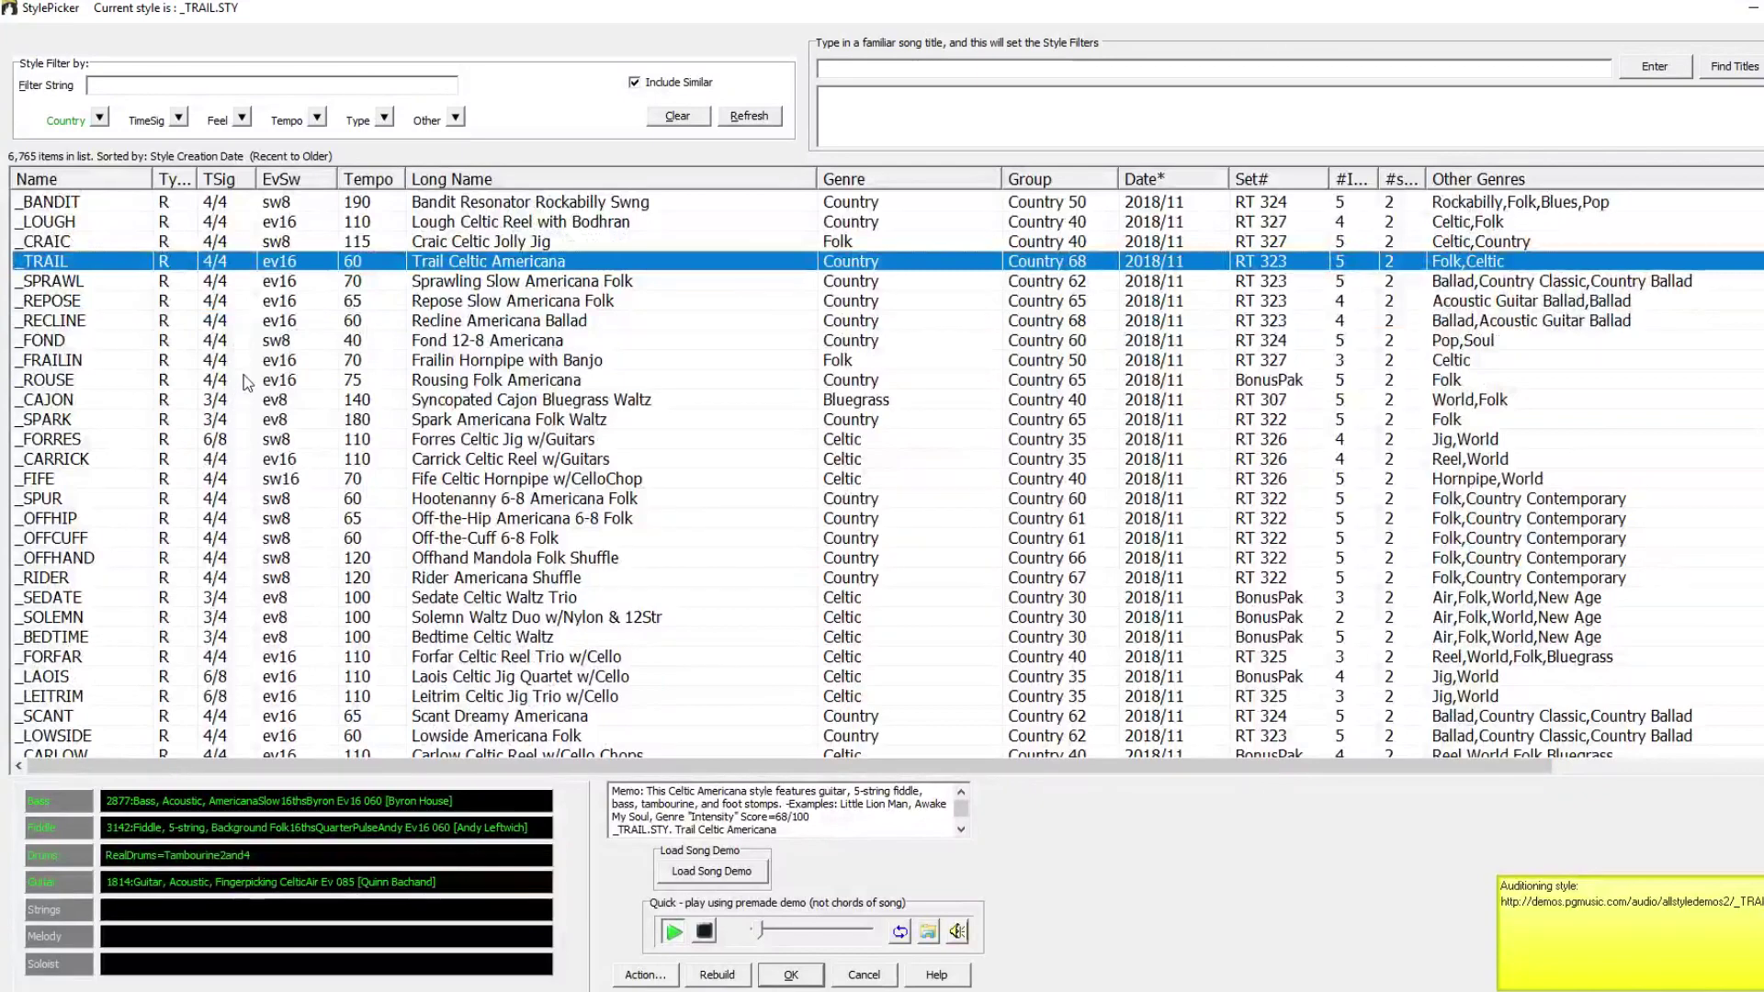
scroll(244, 379, down, 1)
scroll(244, 383, down, 1)
click(247, 380)
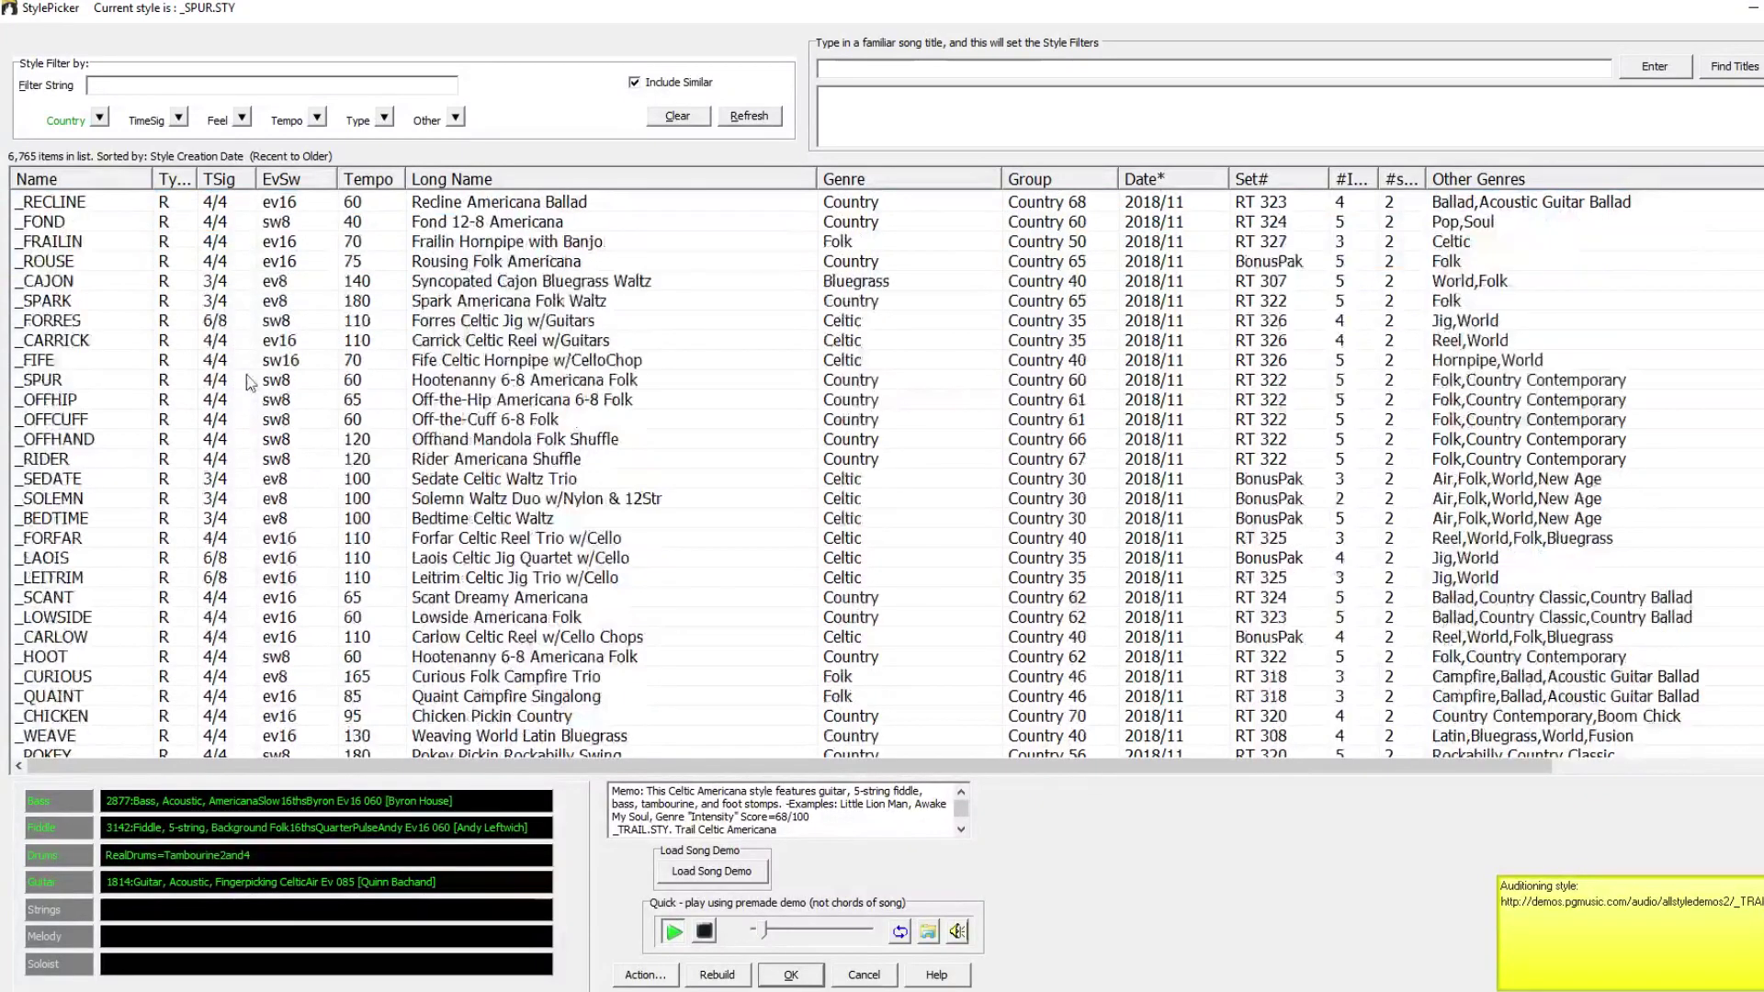
scroll(248, 381, down, 5)
click(294, 419)
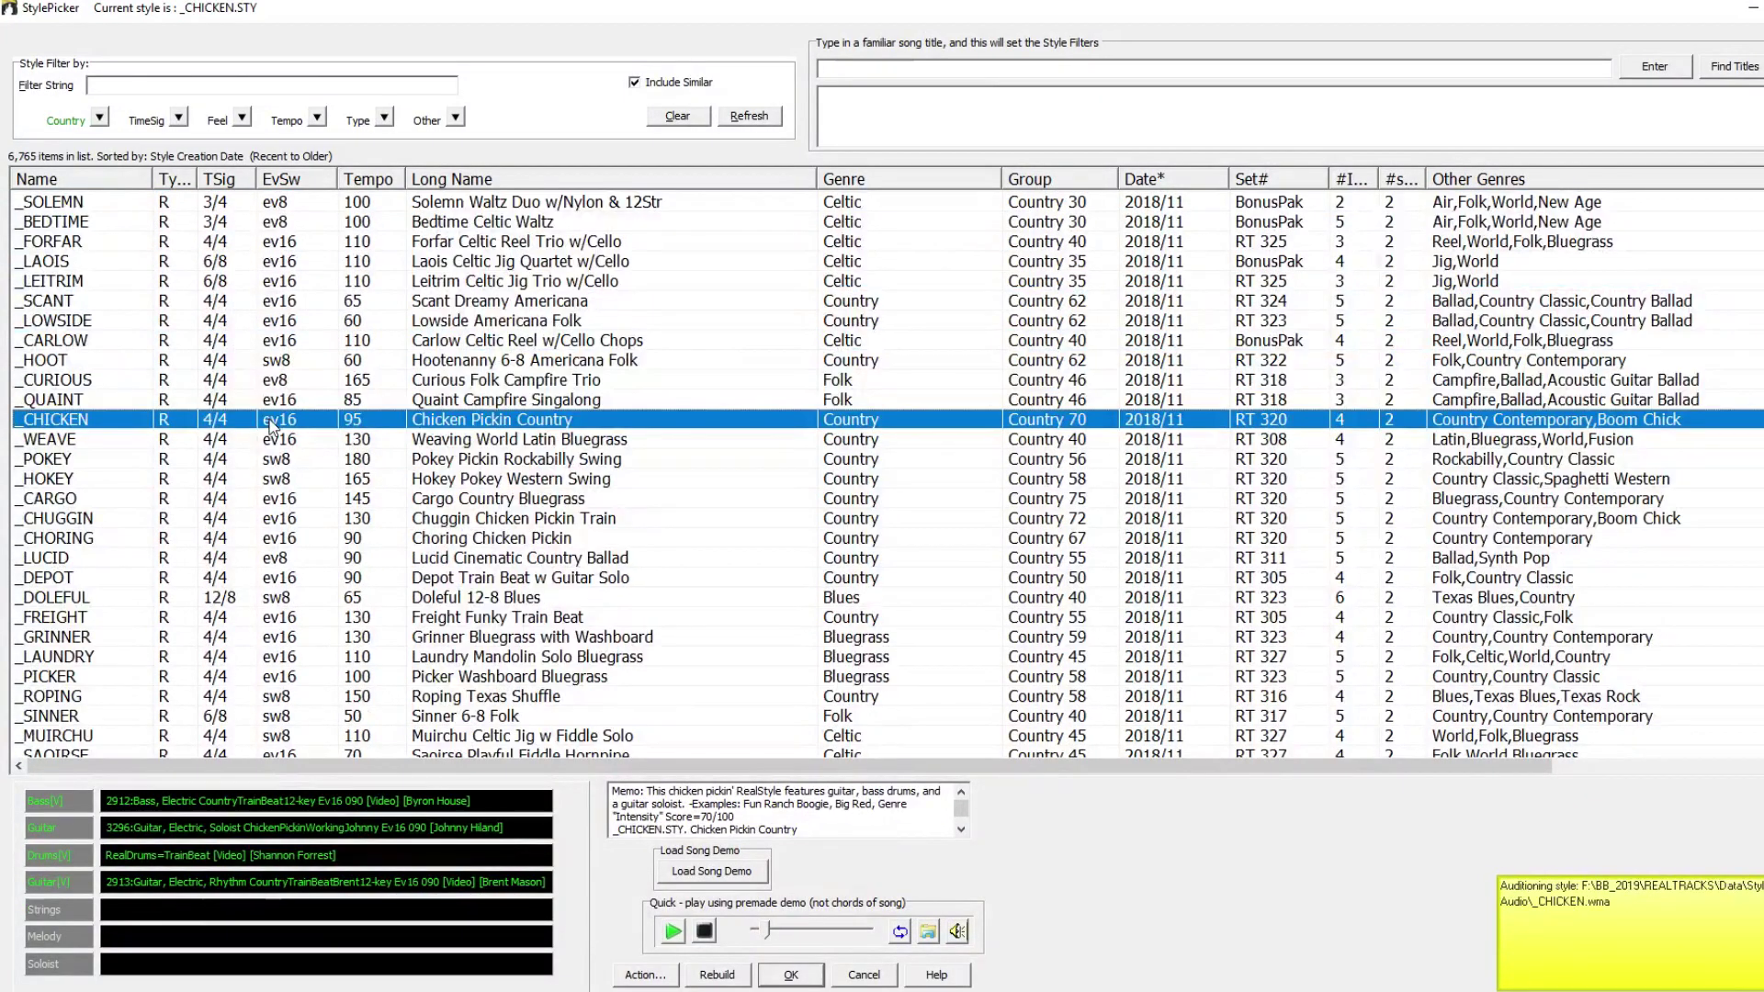
- Audition the _TENDER, _CAROUSL and _AQUATIC country styles
scroll(316, 368, down, 1)
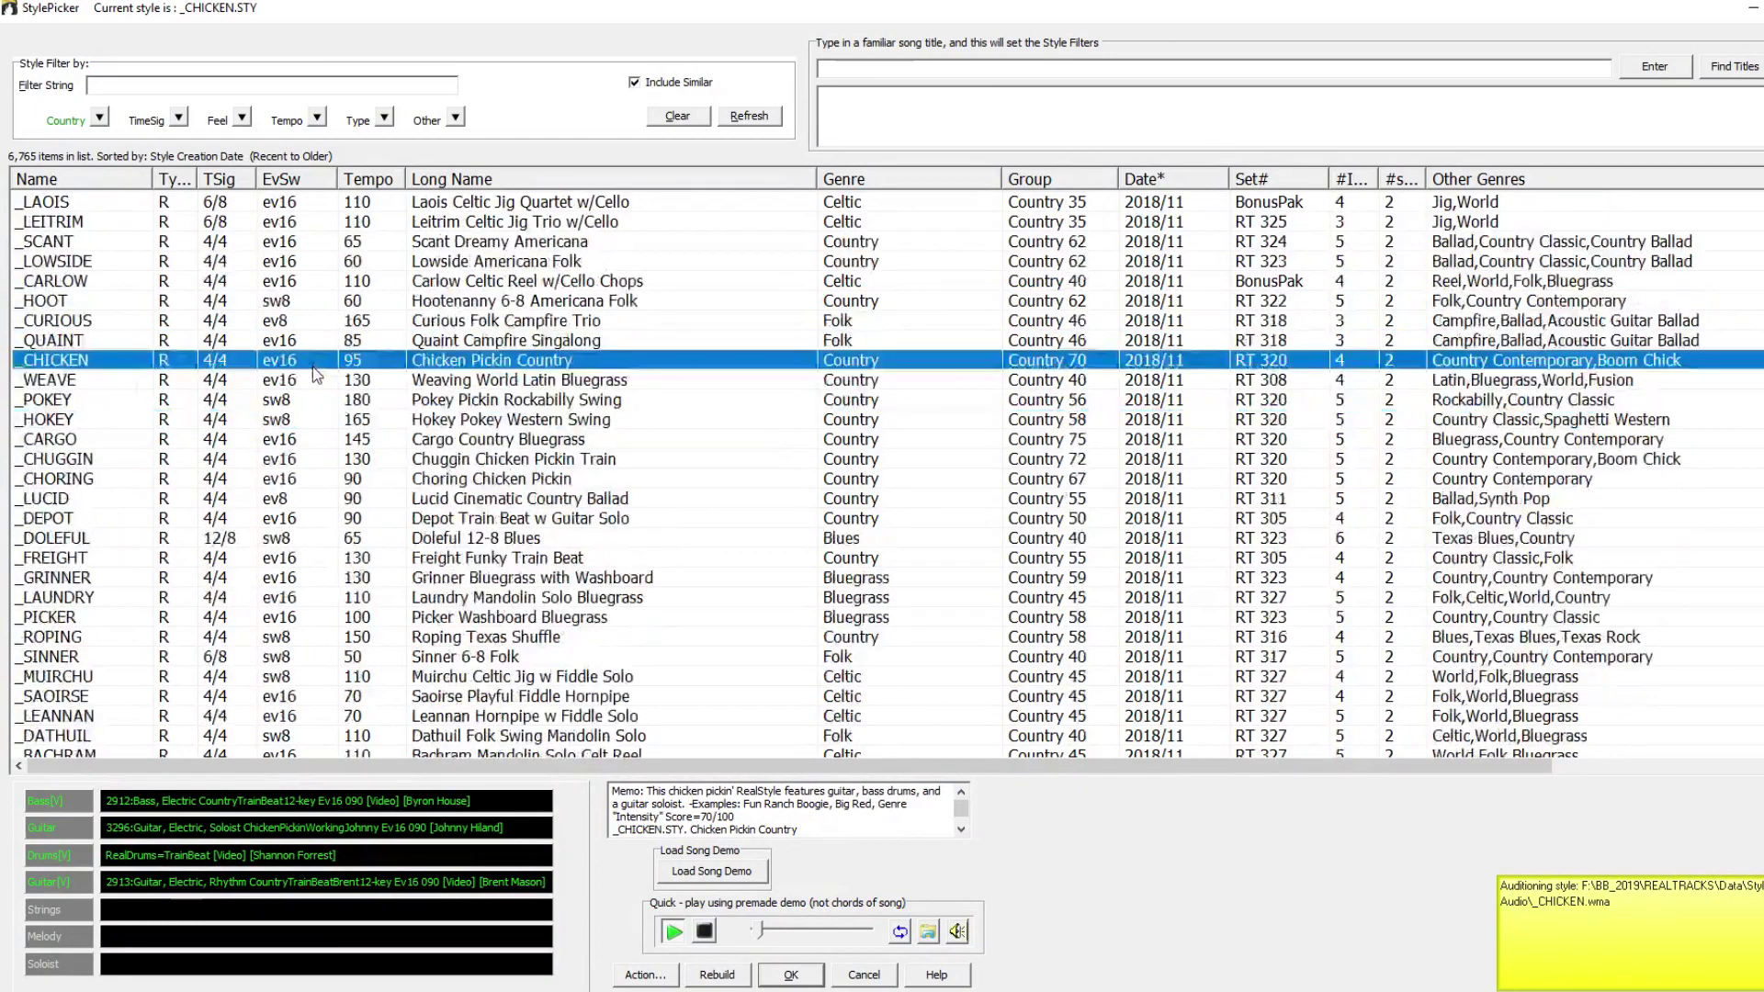
scroll(310, 395, down, 1)
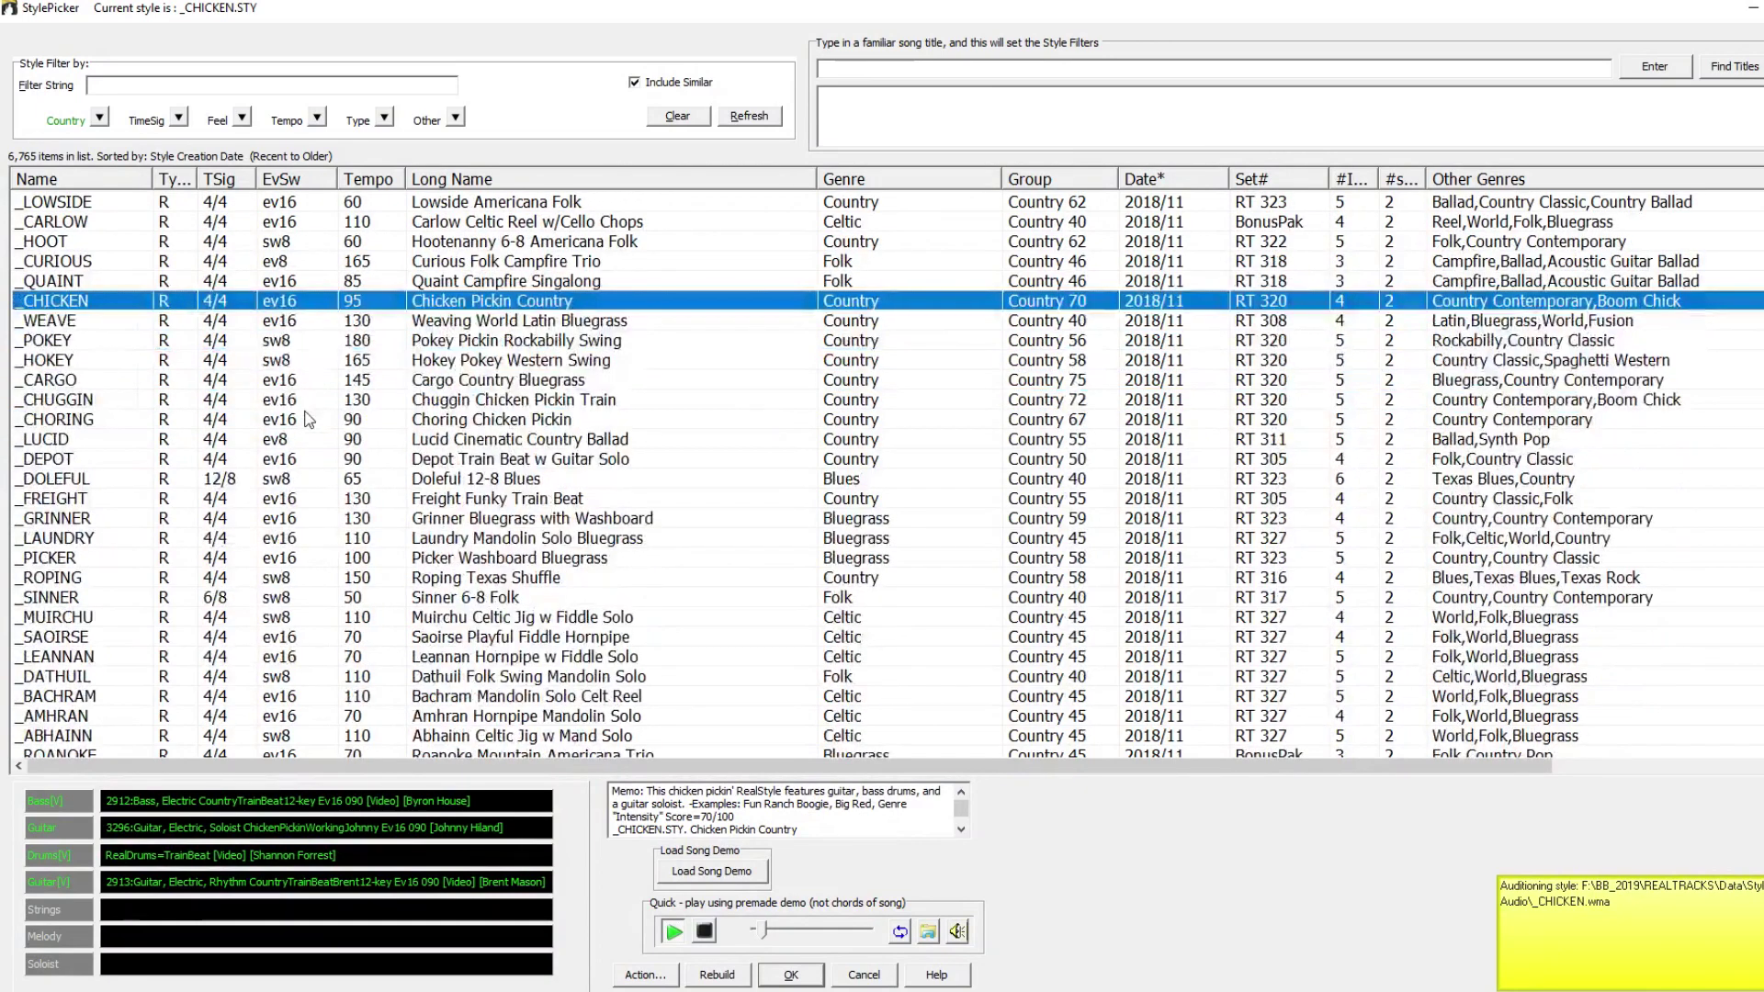
scroll(308, 422, down, 1)
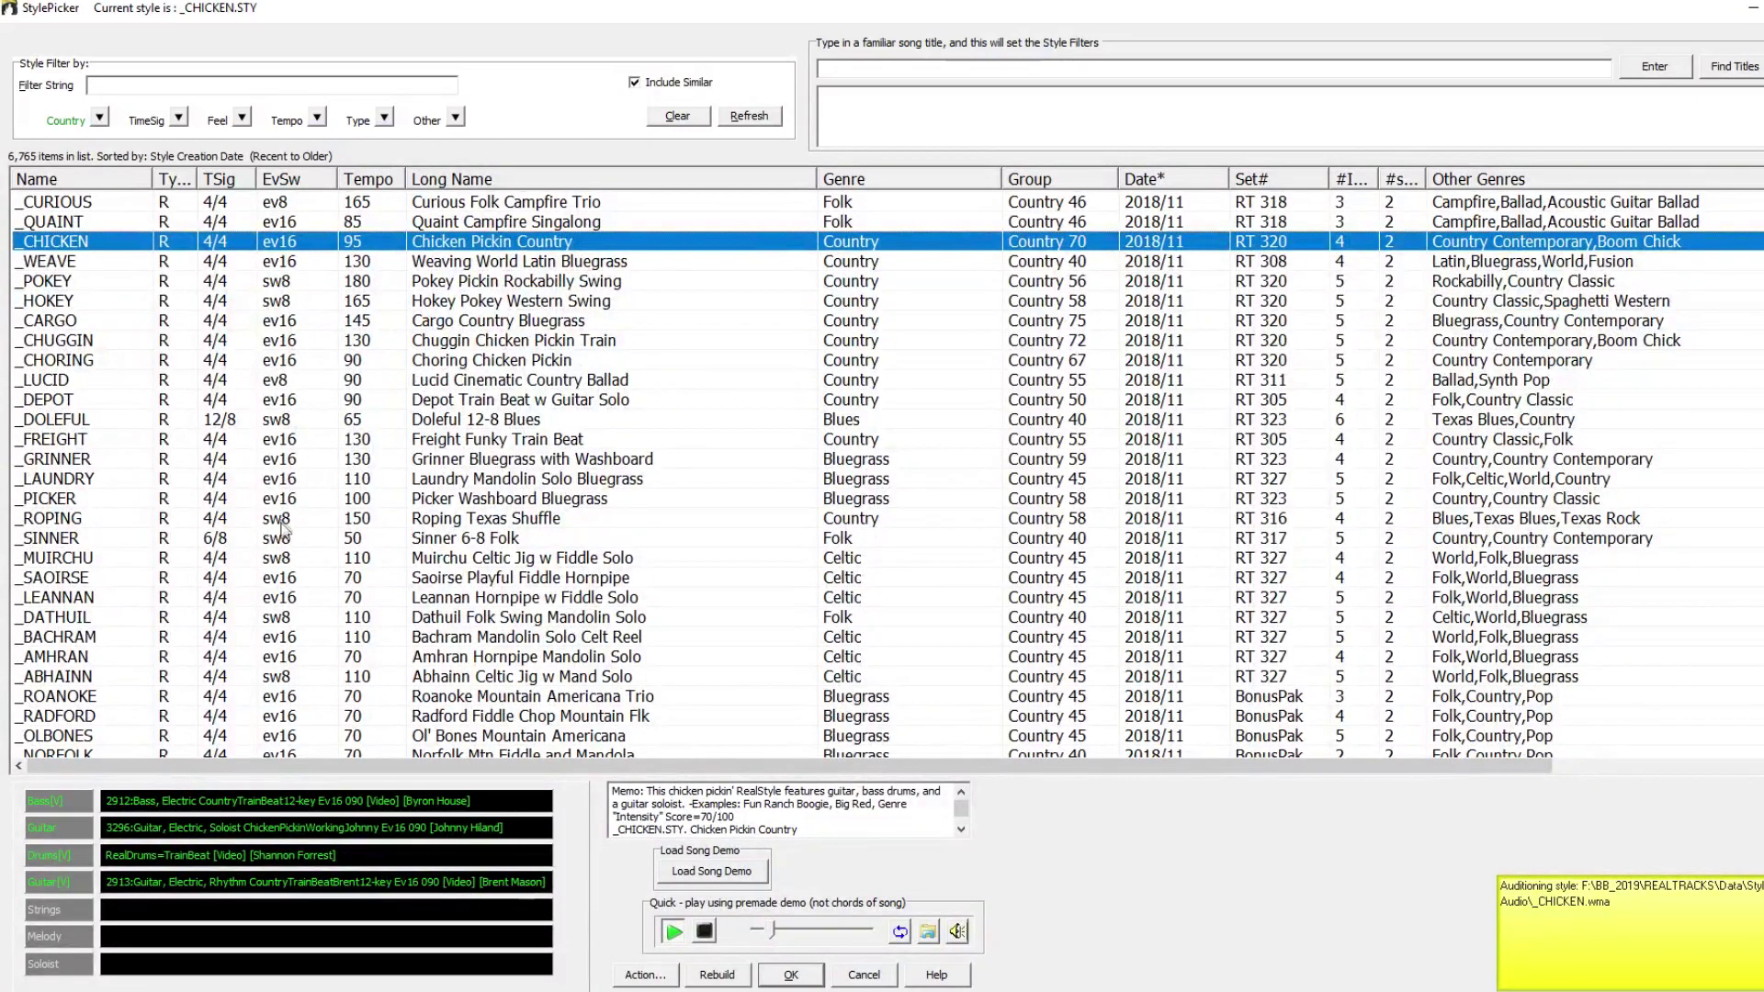
scroll(312, 487, down, 10)
click(358, 421)
scroll(361, 438, down, 1)
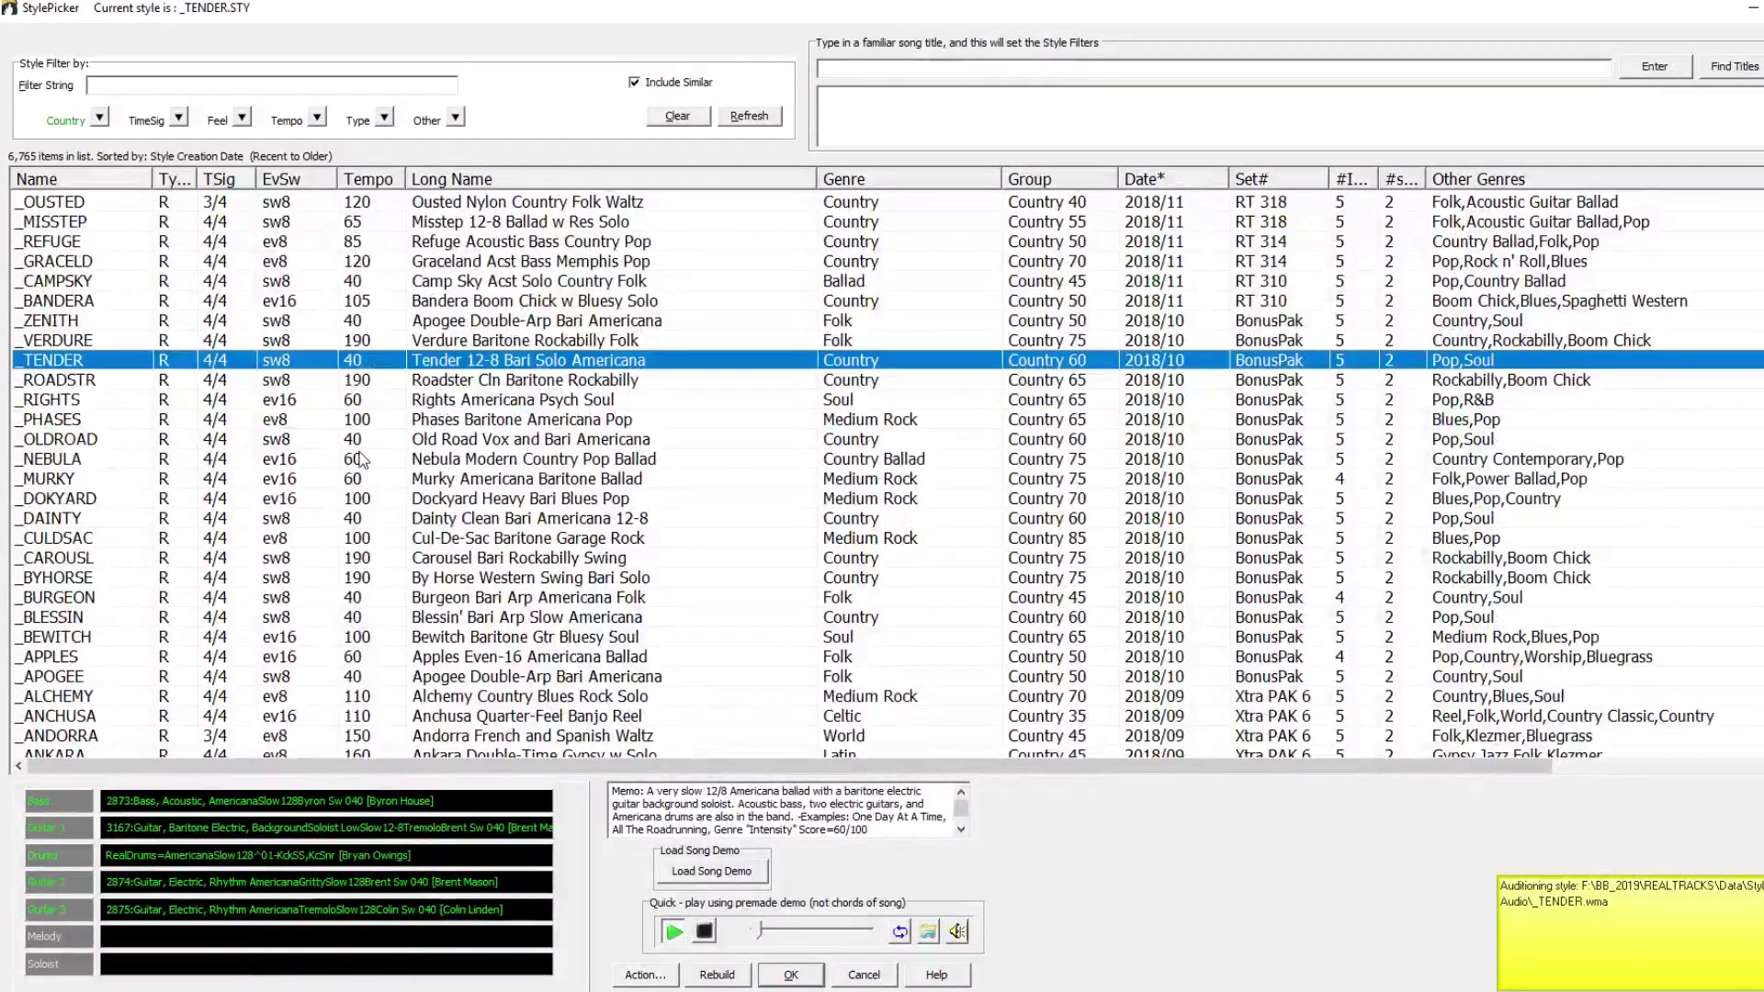
scroll(354, 455, down, 2)
click(341, 441)
scroll(338, 451, down, 1)
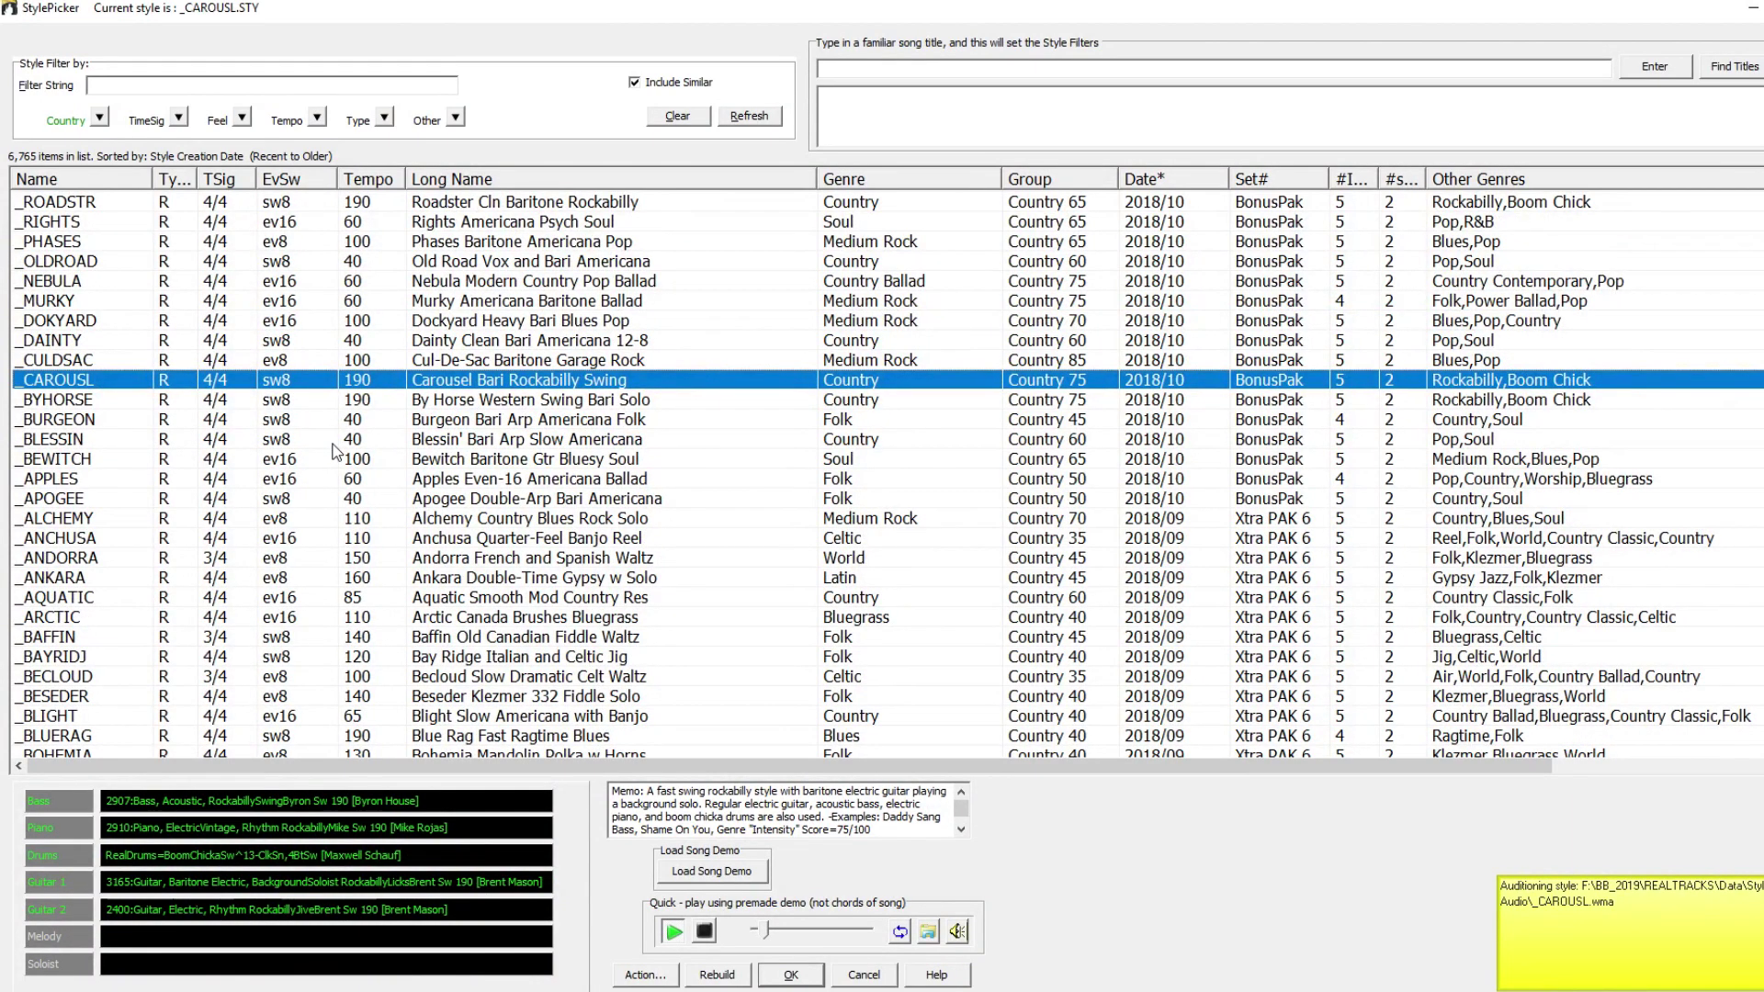
scroll(337, 452, down, 1)
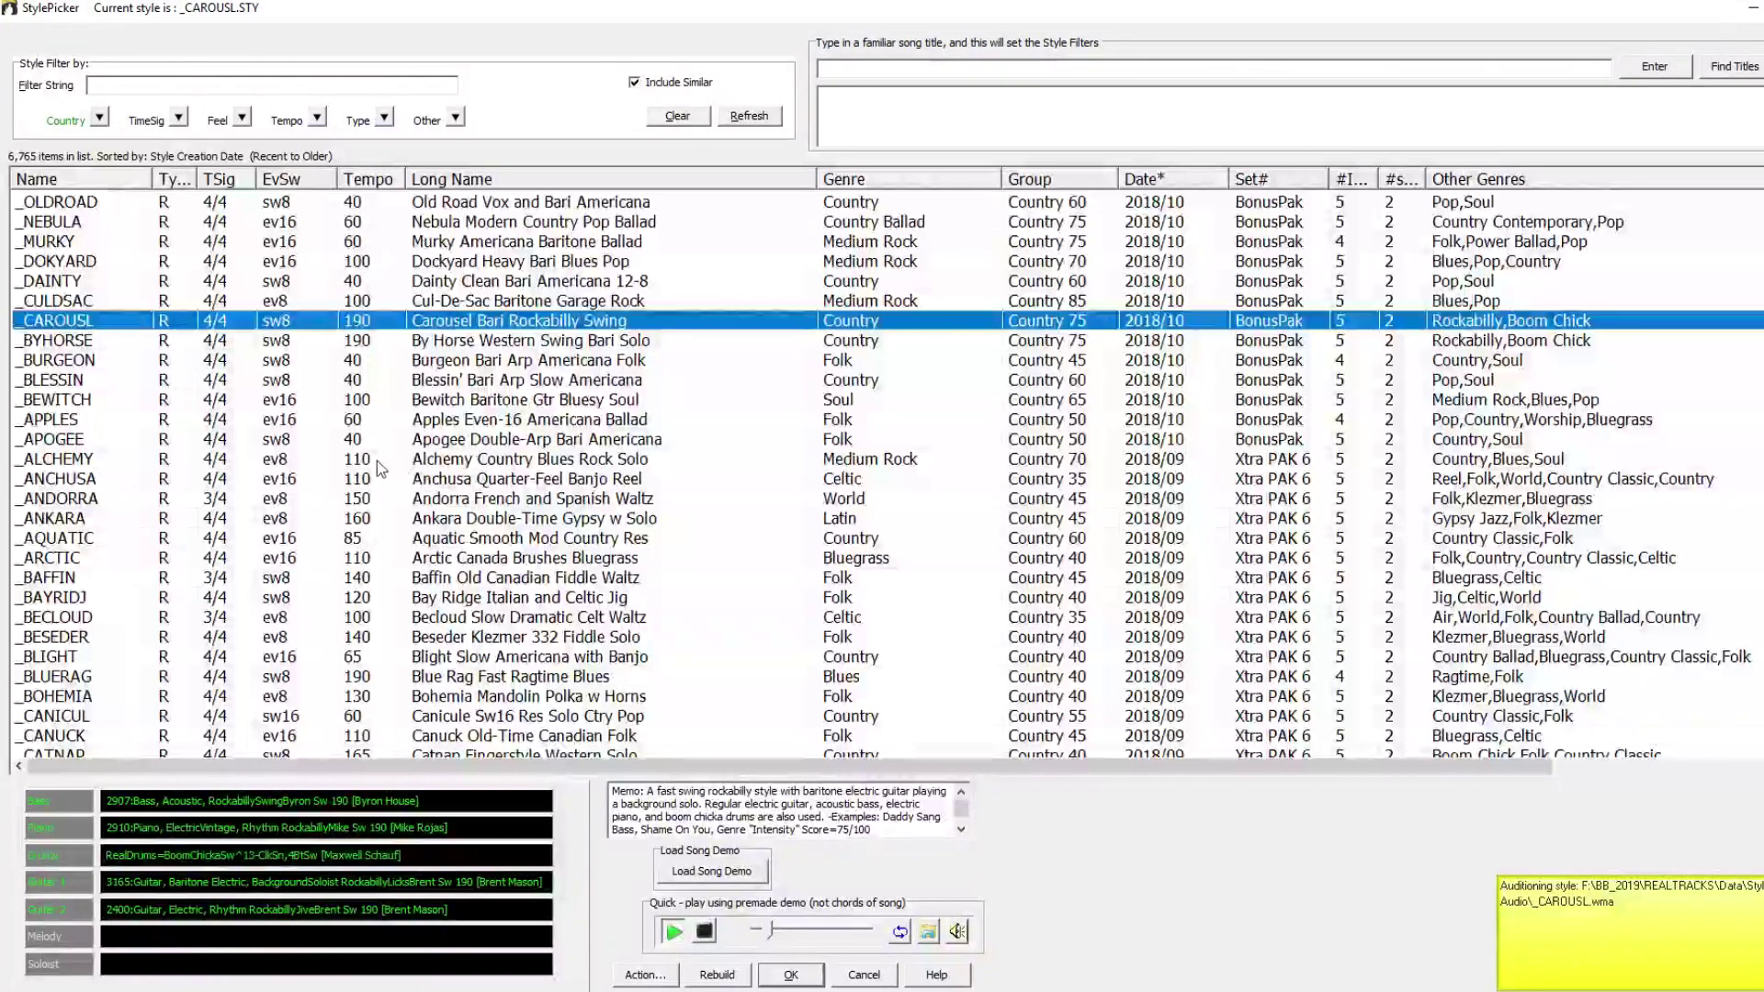
scroll(414, 478, down, 1)
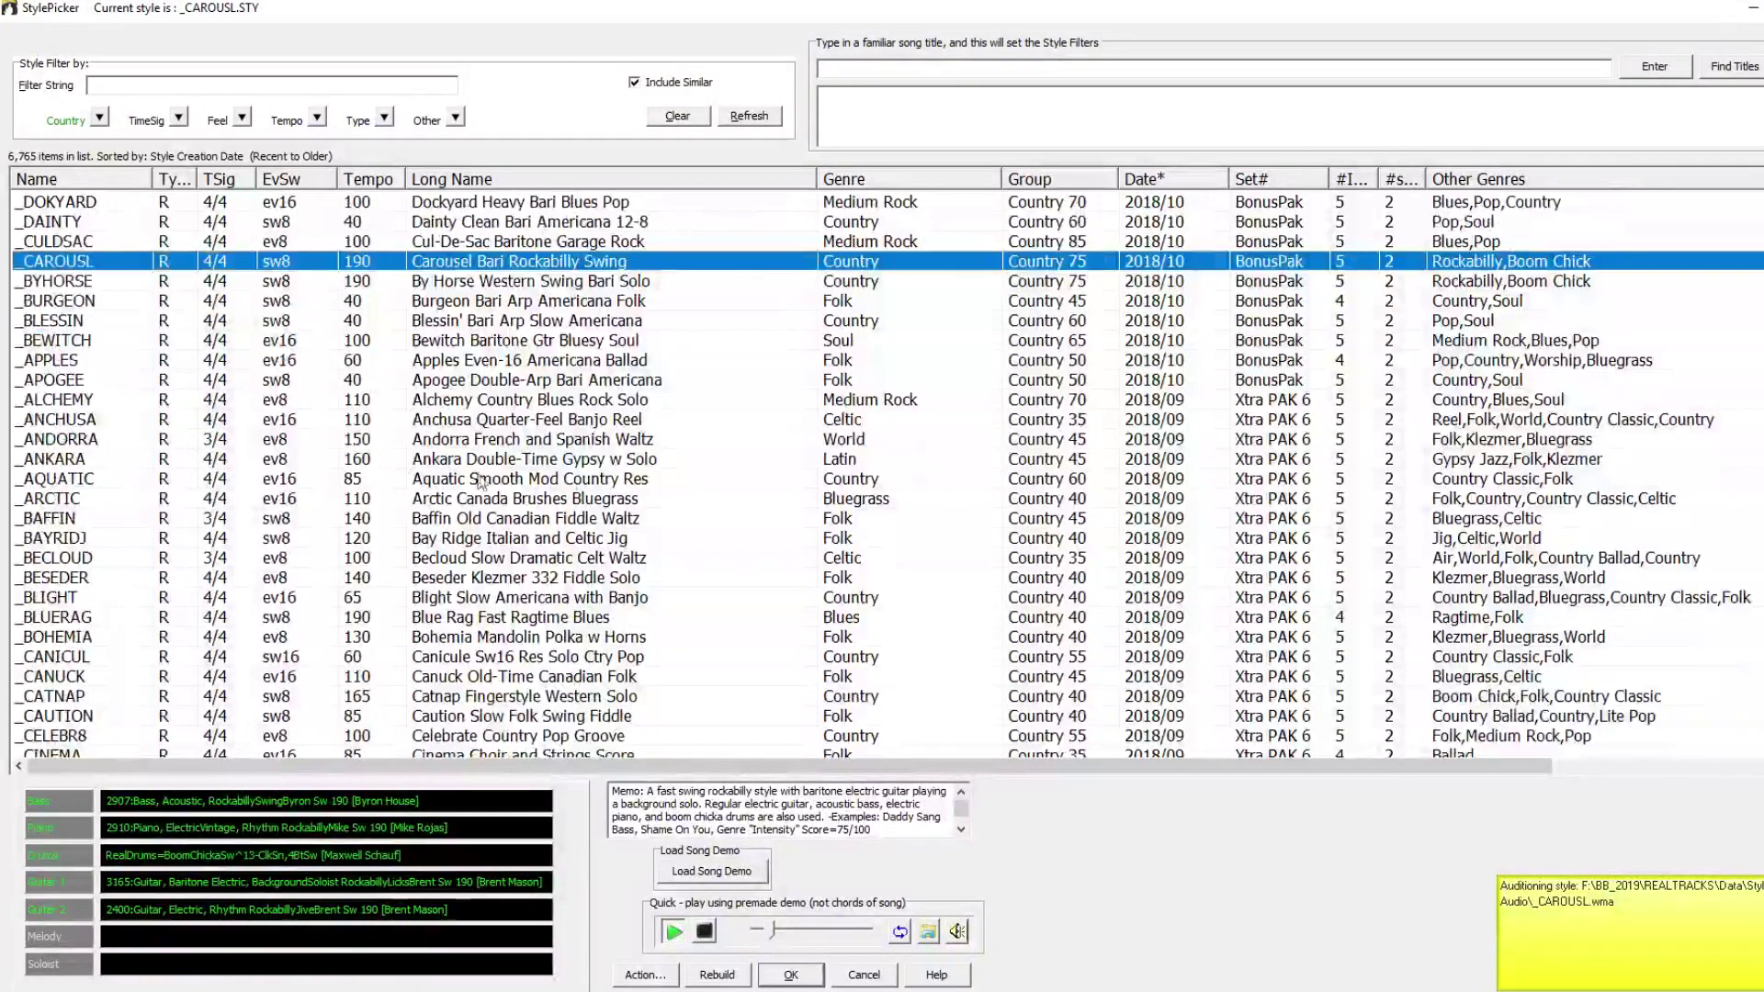
click(310, 478)
- Audition _MISLED+ and settle on the _VOODOO+ rockabilly MultiStyle
scroll(331, 421, down, 1)
scroll(323, 429, down, 1)
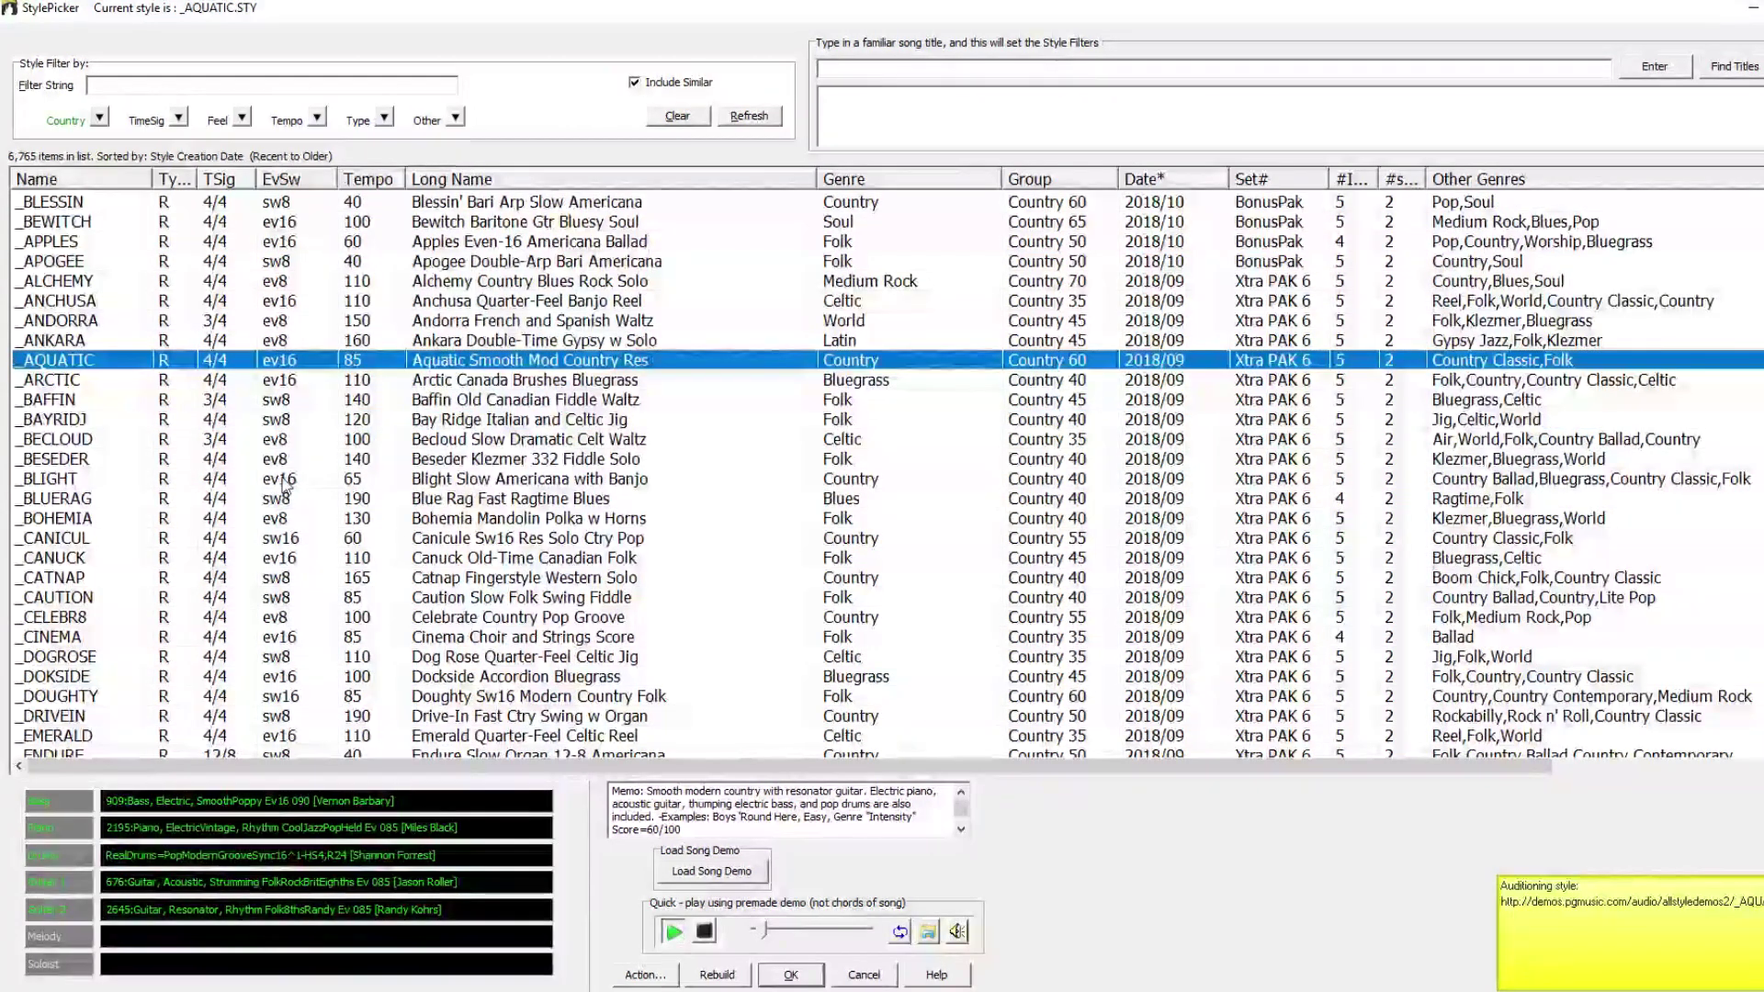
scroll(284, 485, down, 1)
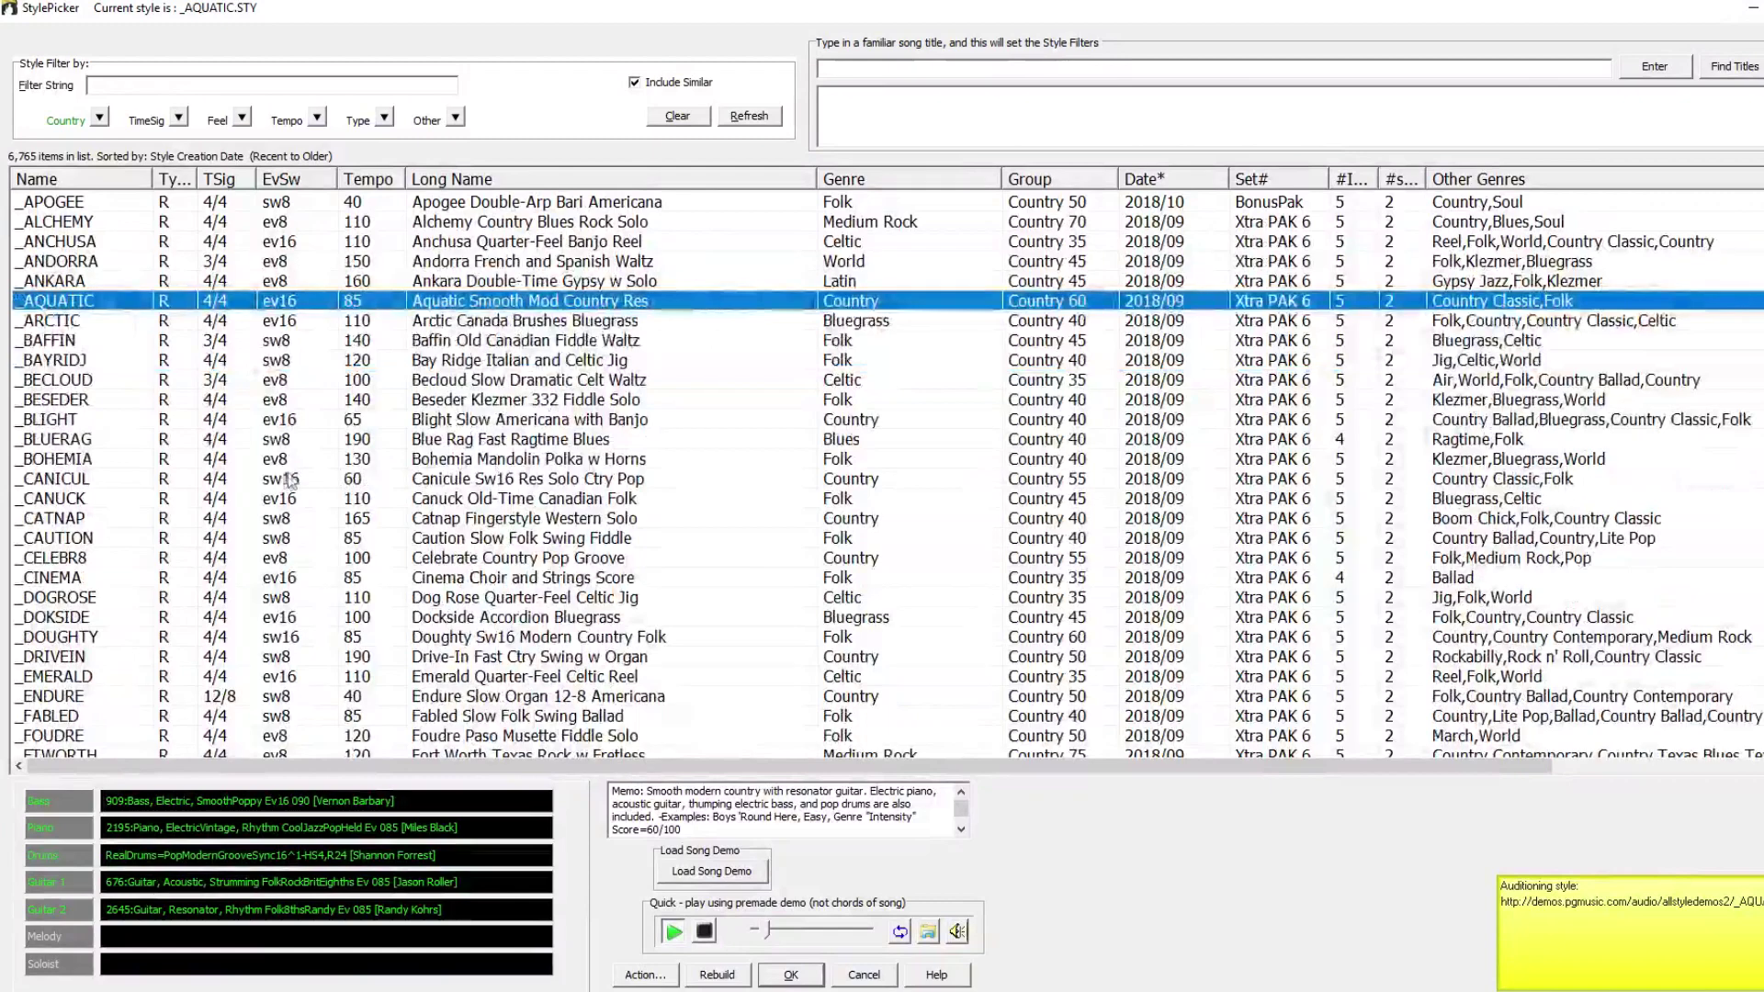
scroll(312, 460, down, 9)
click(354, 419)
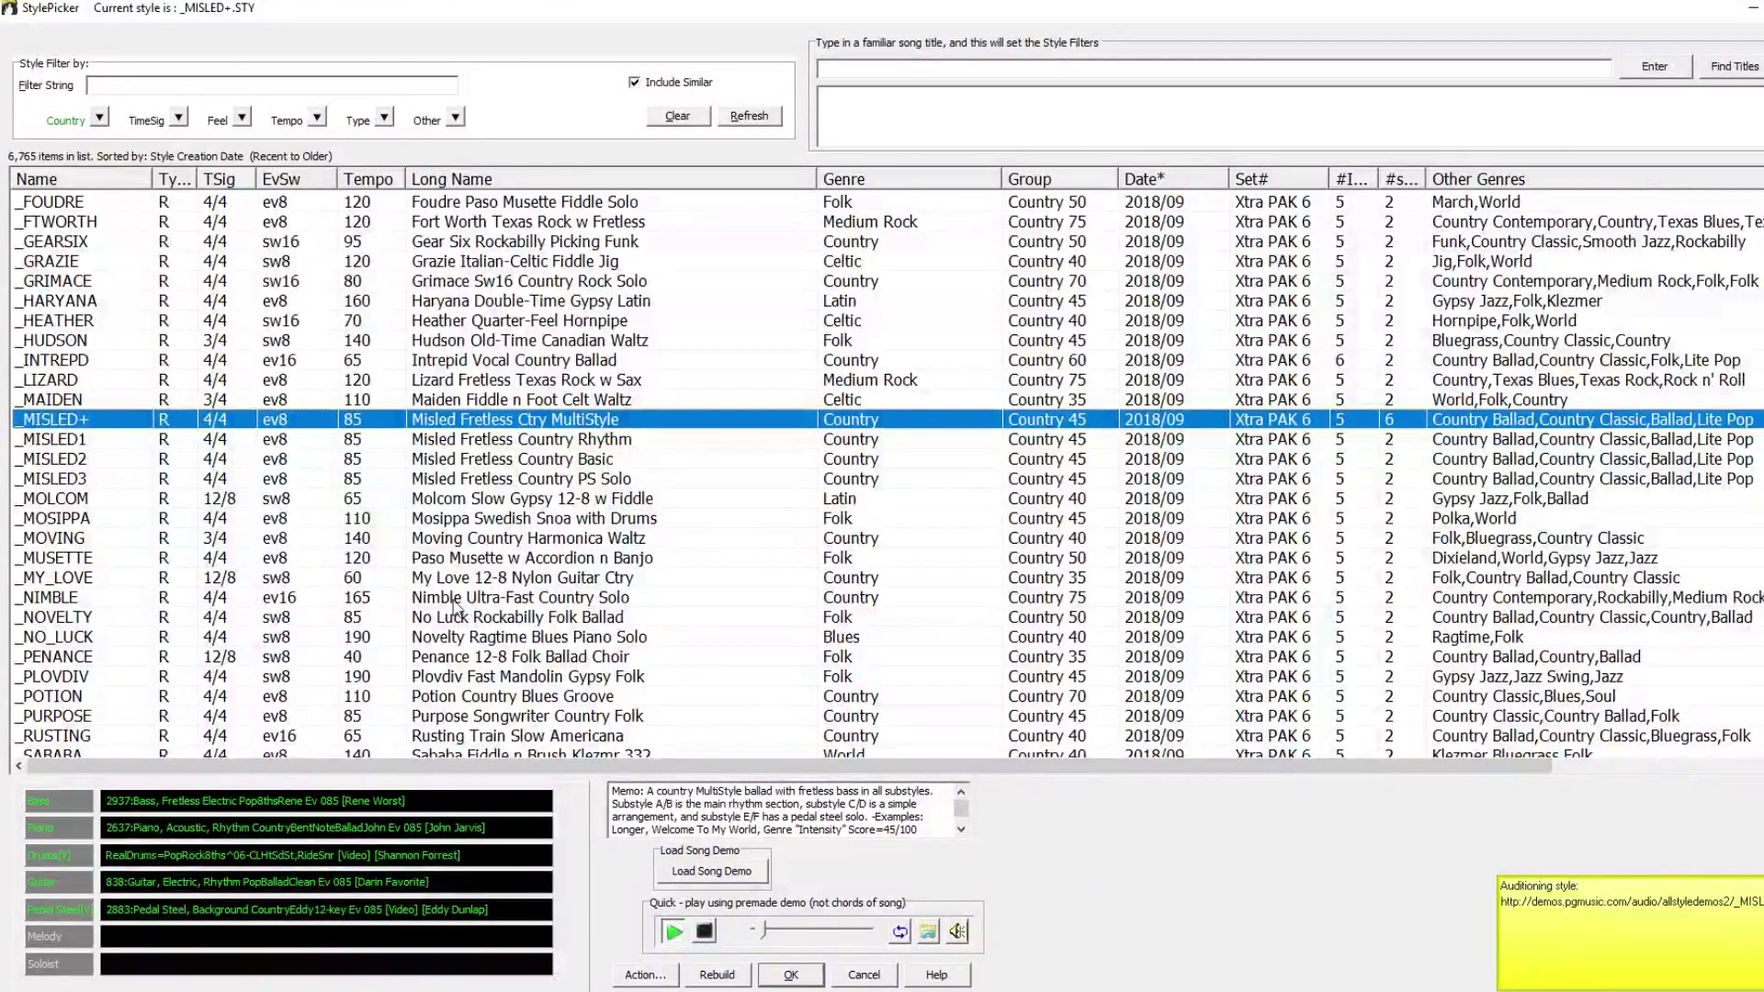
scroll(335, 541, down, 1)
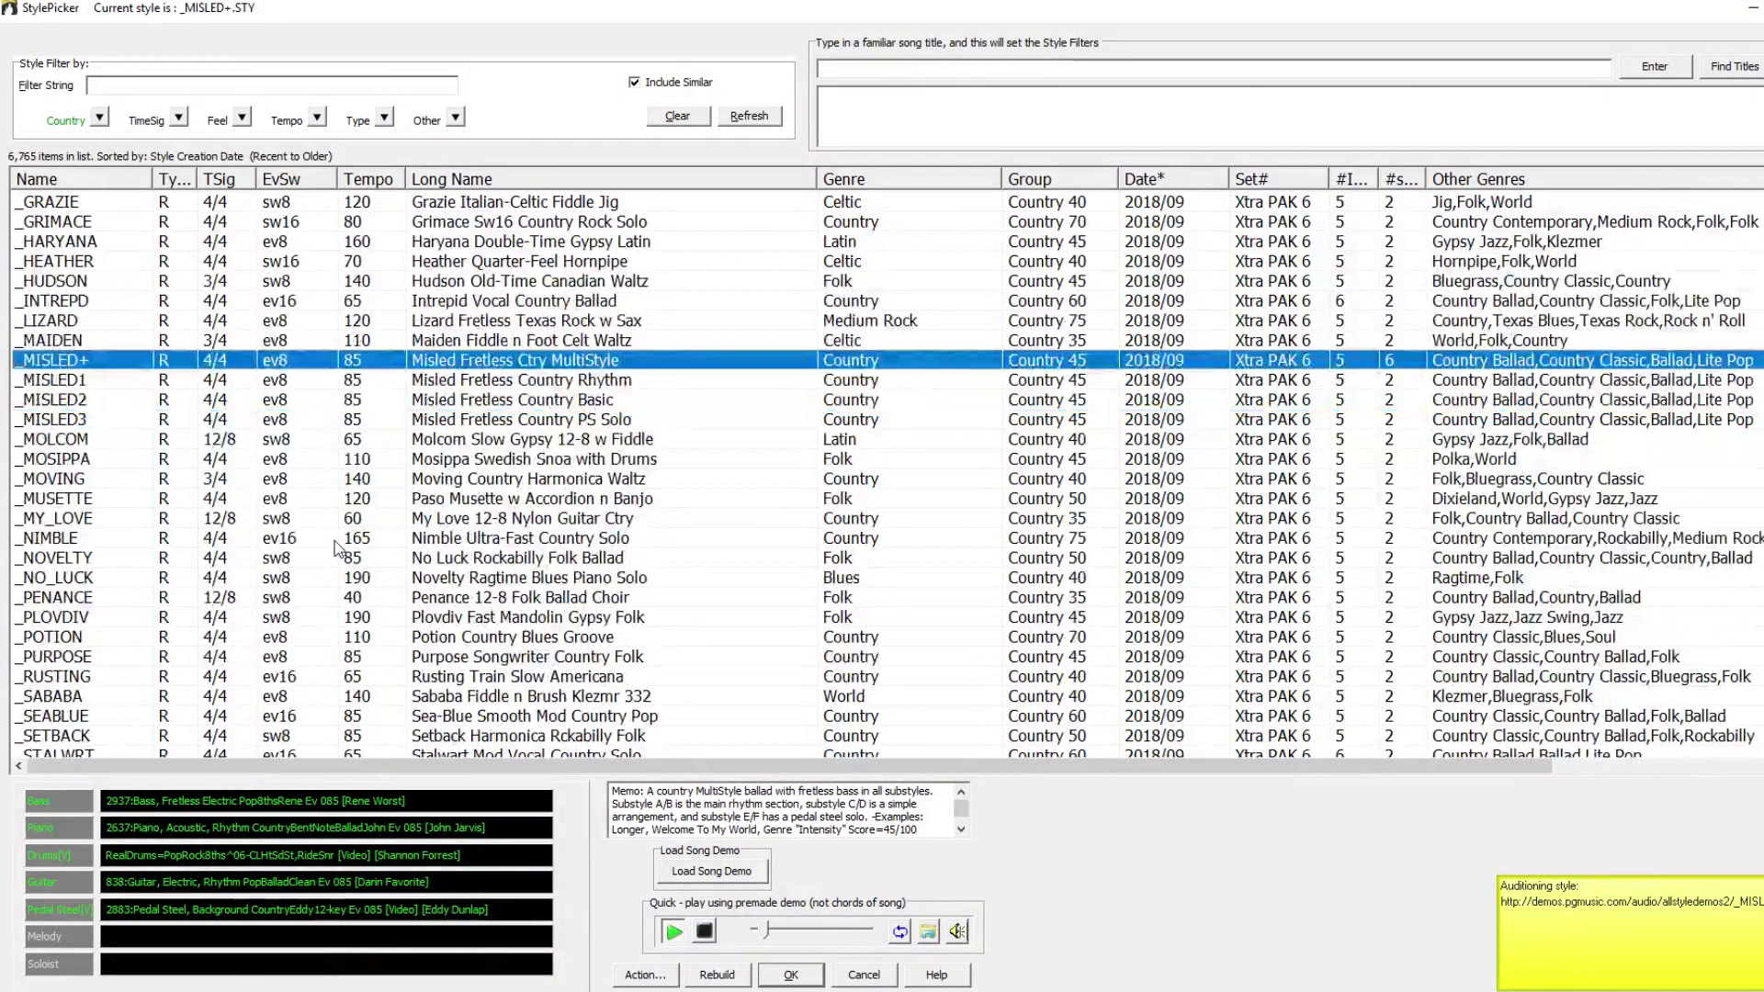
scroll(335, 552, down, 1)
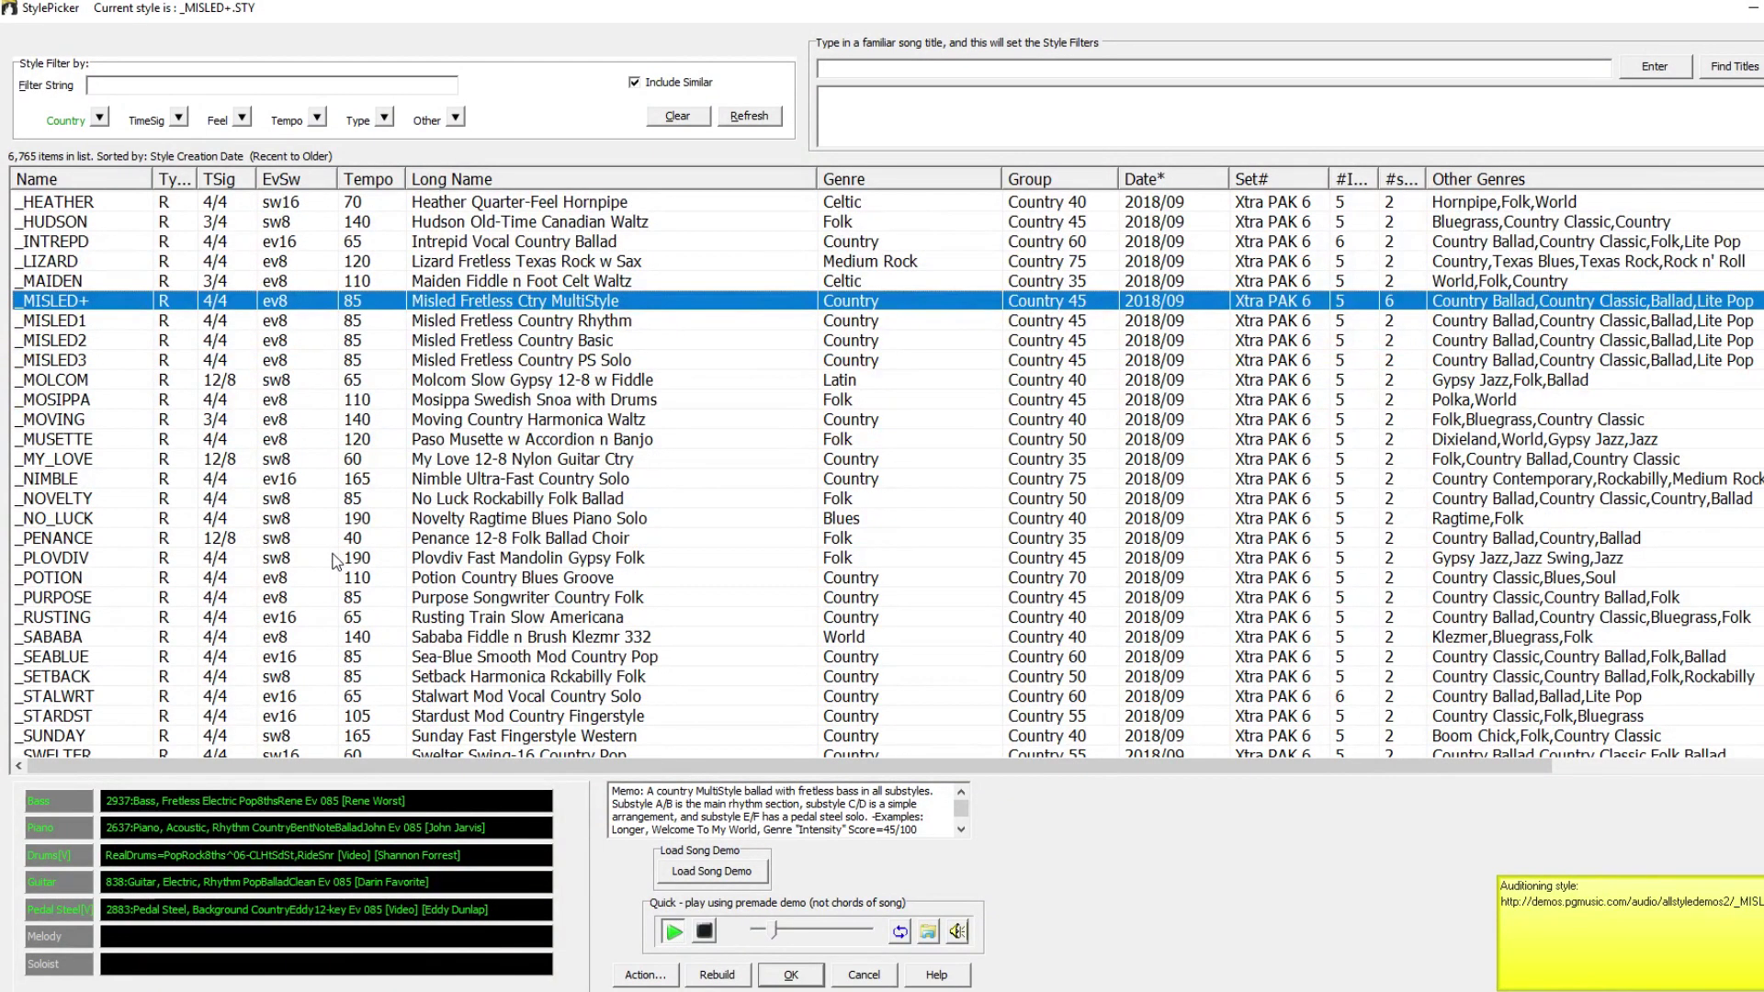
scroll(334, 569, down, 1)
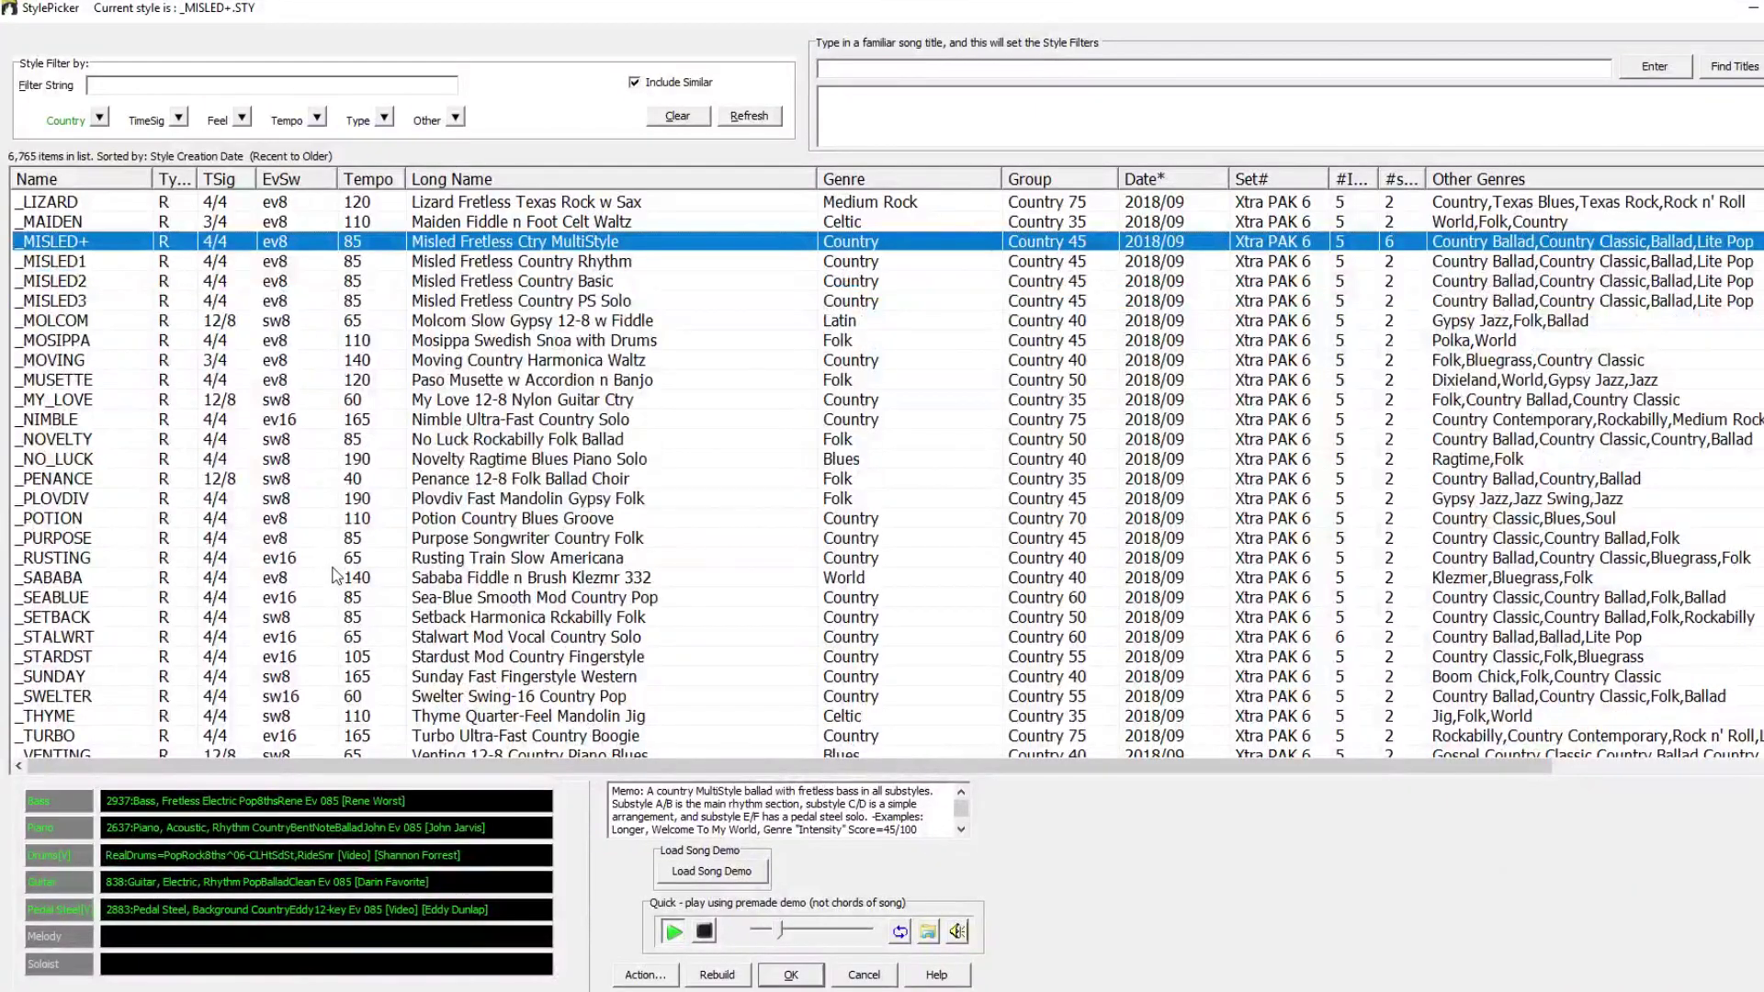
scroll(335, 575, down, 7)
click(248, 361)
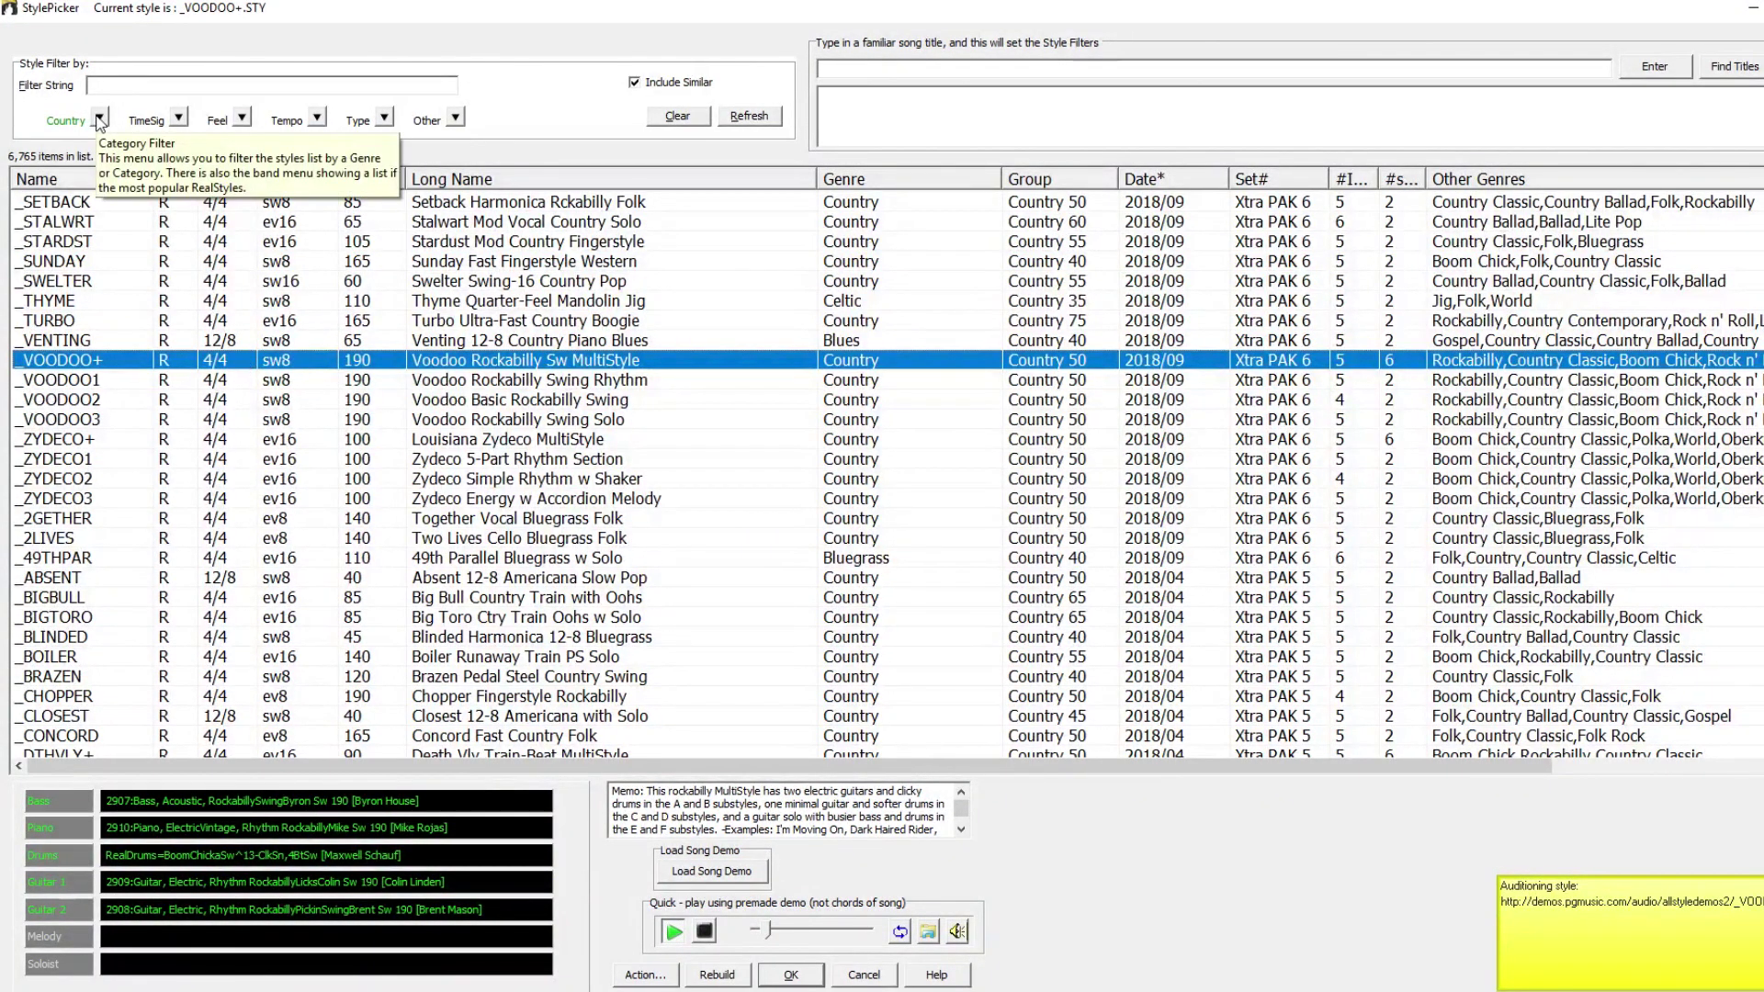
- Filter to Funk, audition _SHAGRUG, _FRACTAL and _DISORDR, then choose _FETCHIN
click(99, 118)
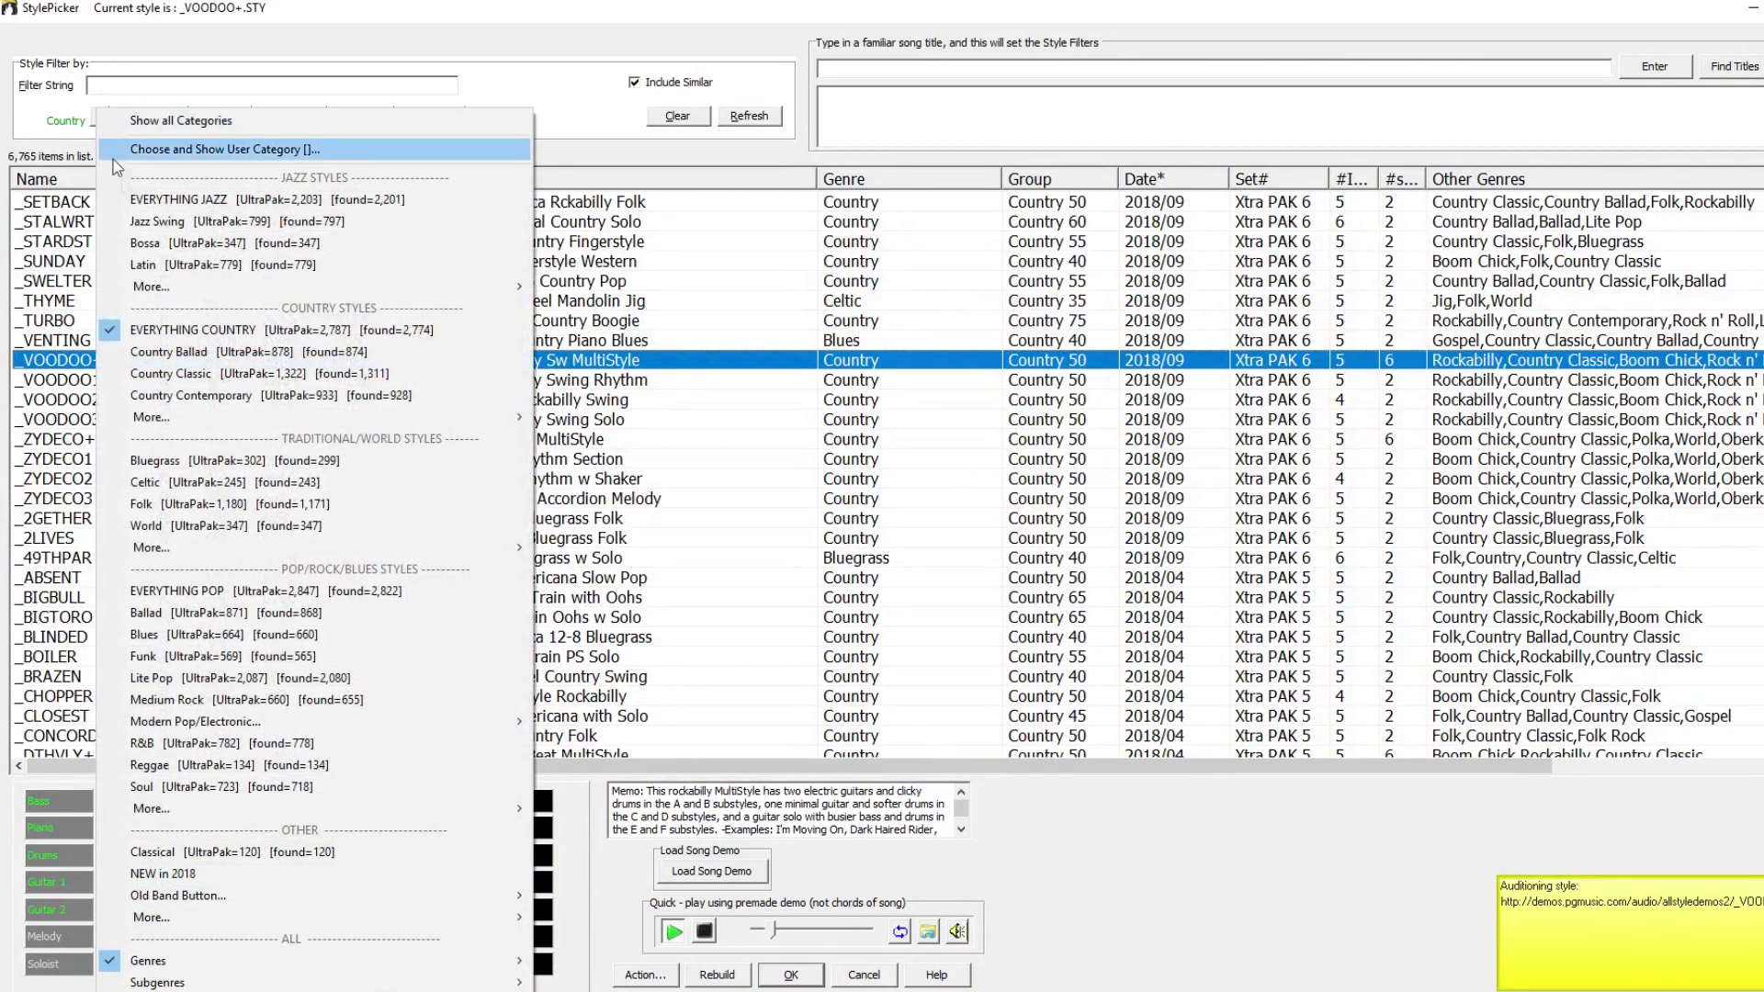
click(253, 656)
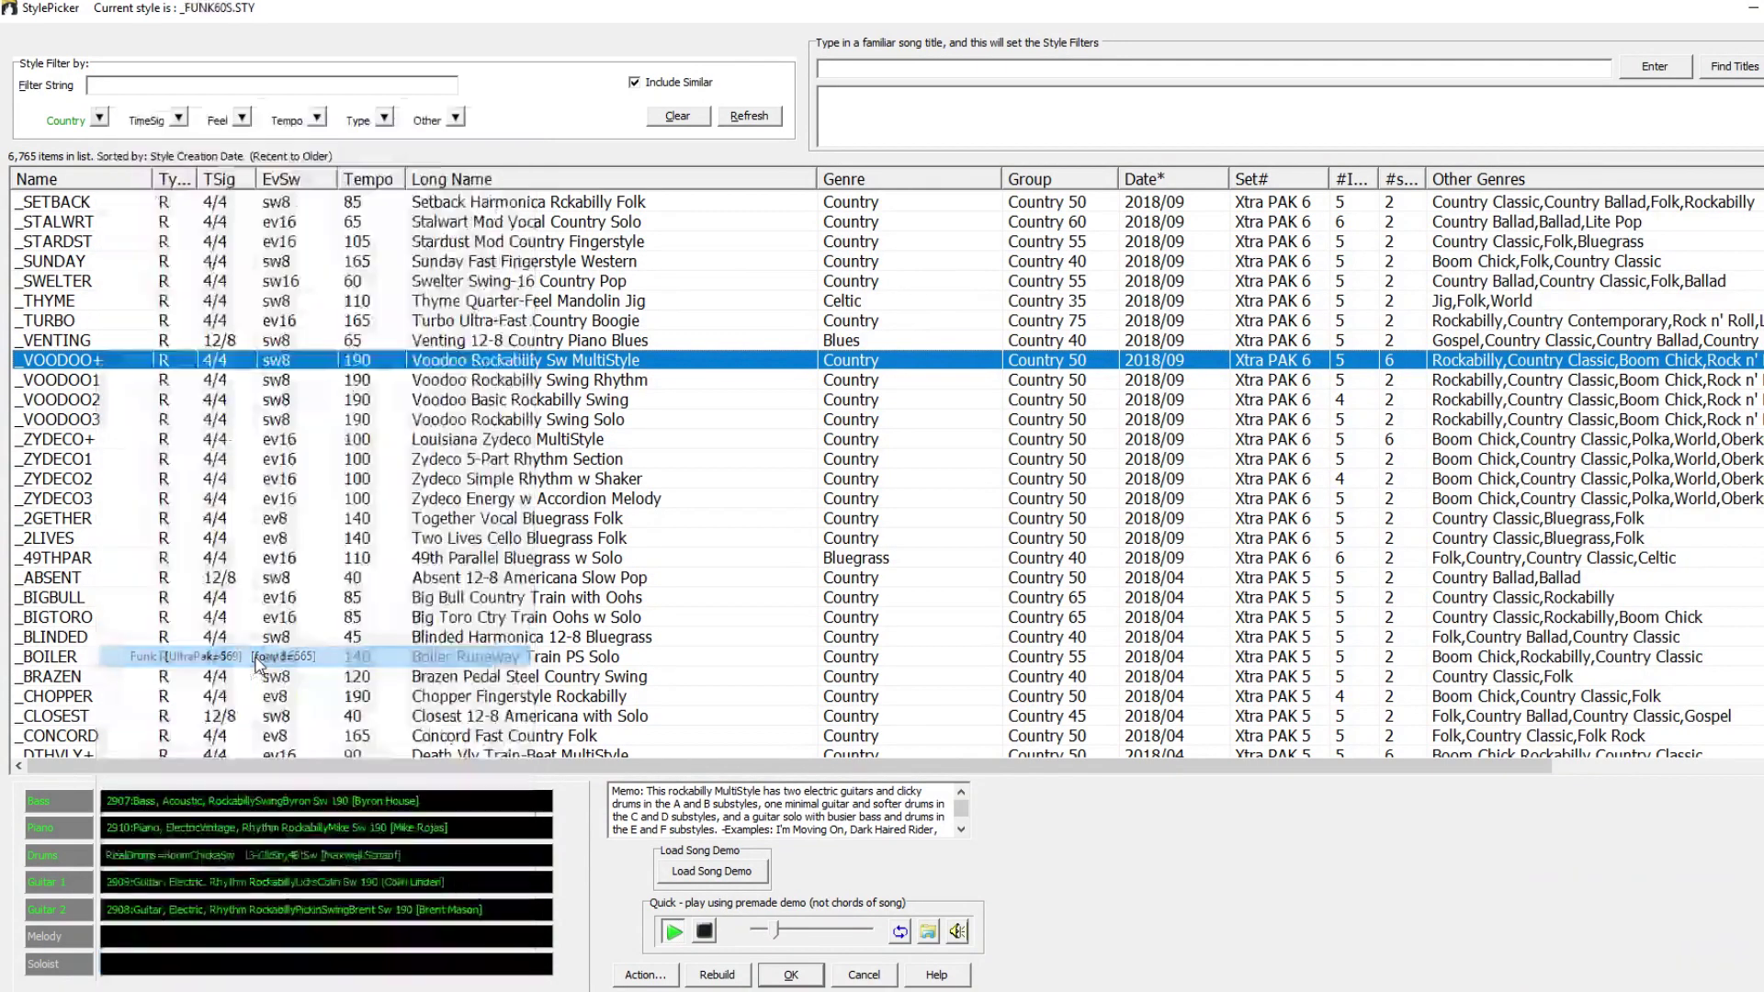
double_click(191, 341)
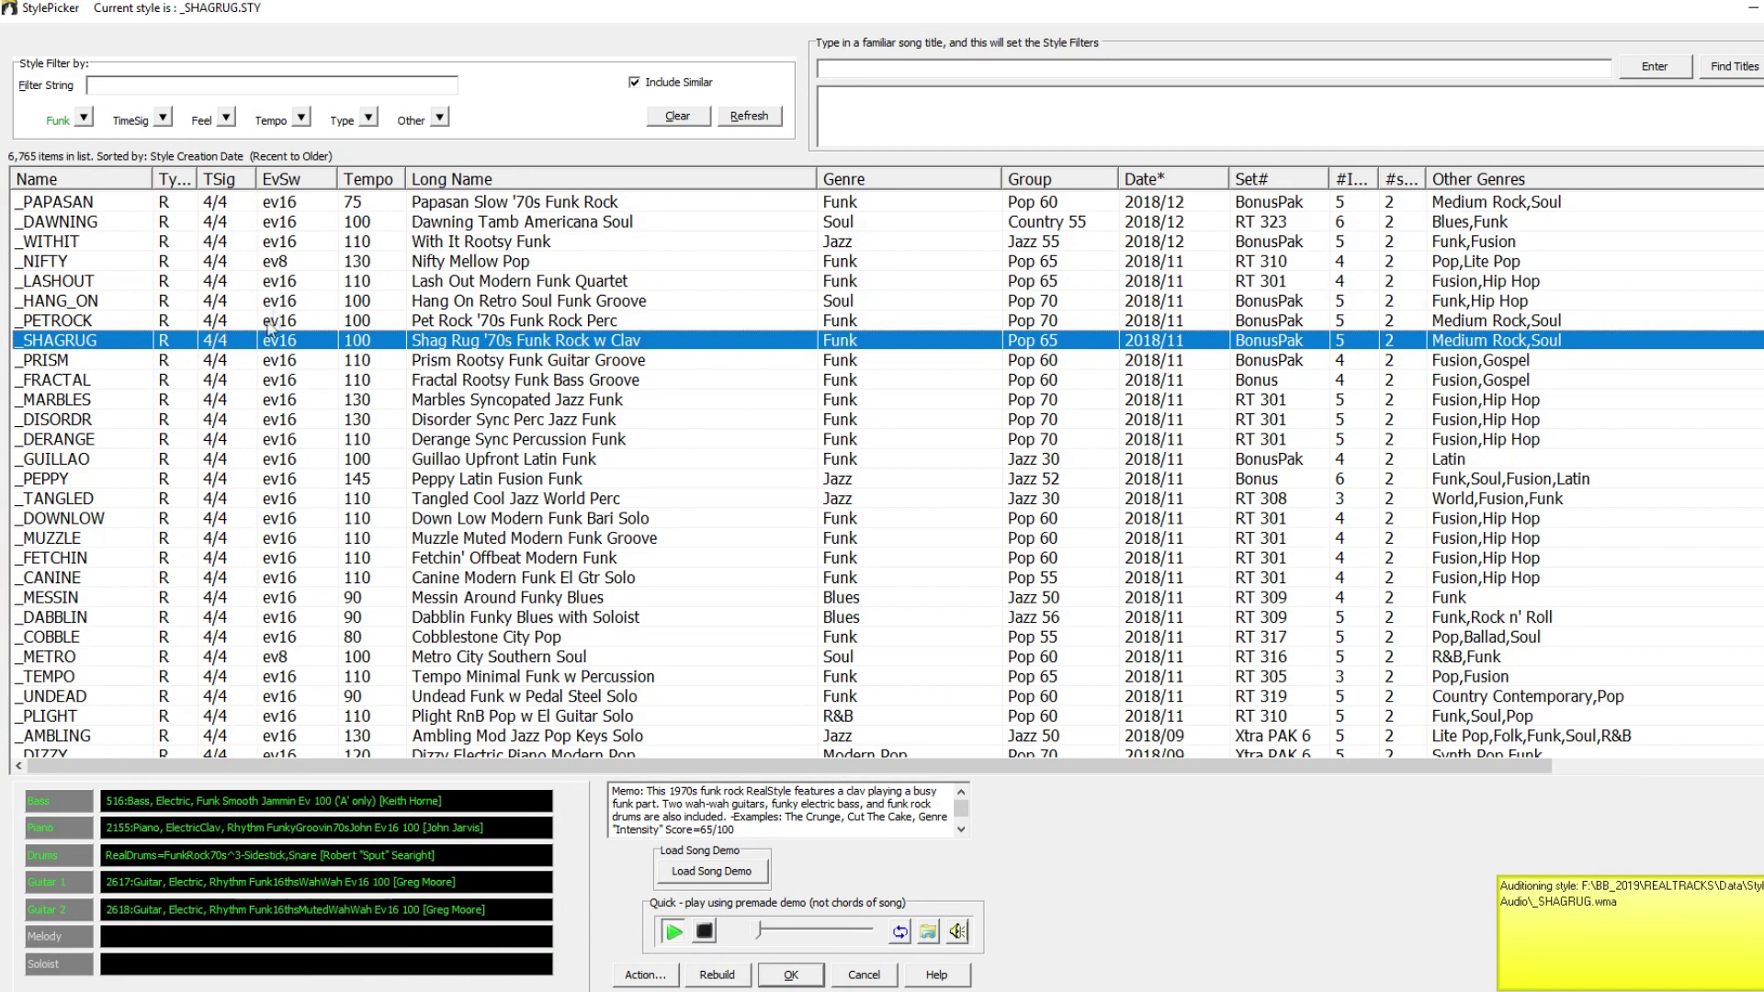
scroll(267, 340, down, 1)
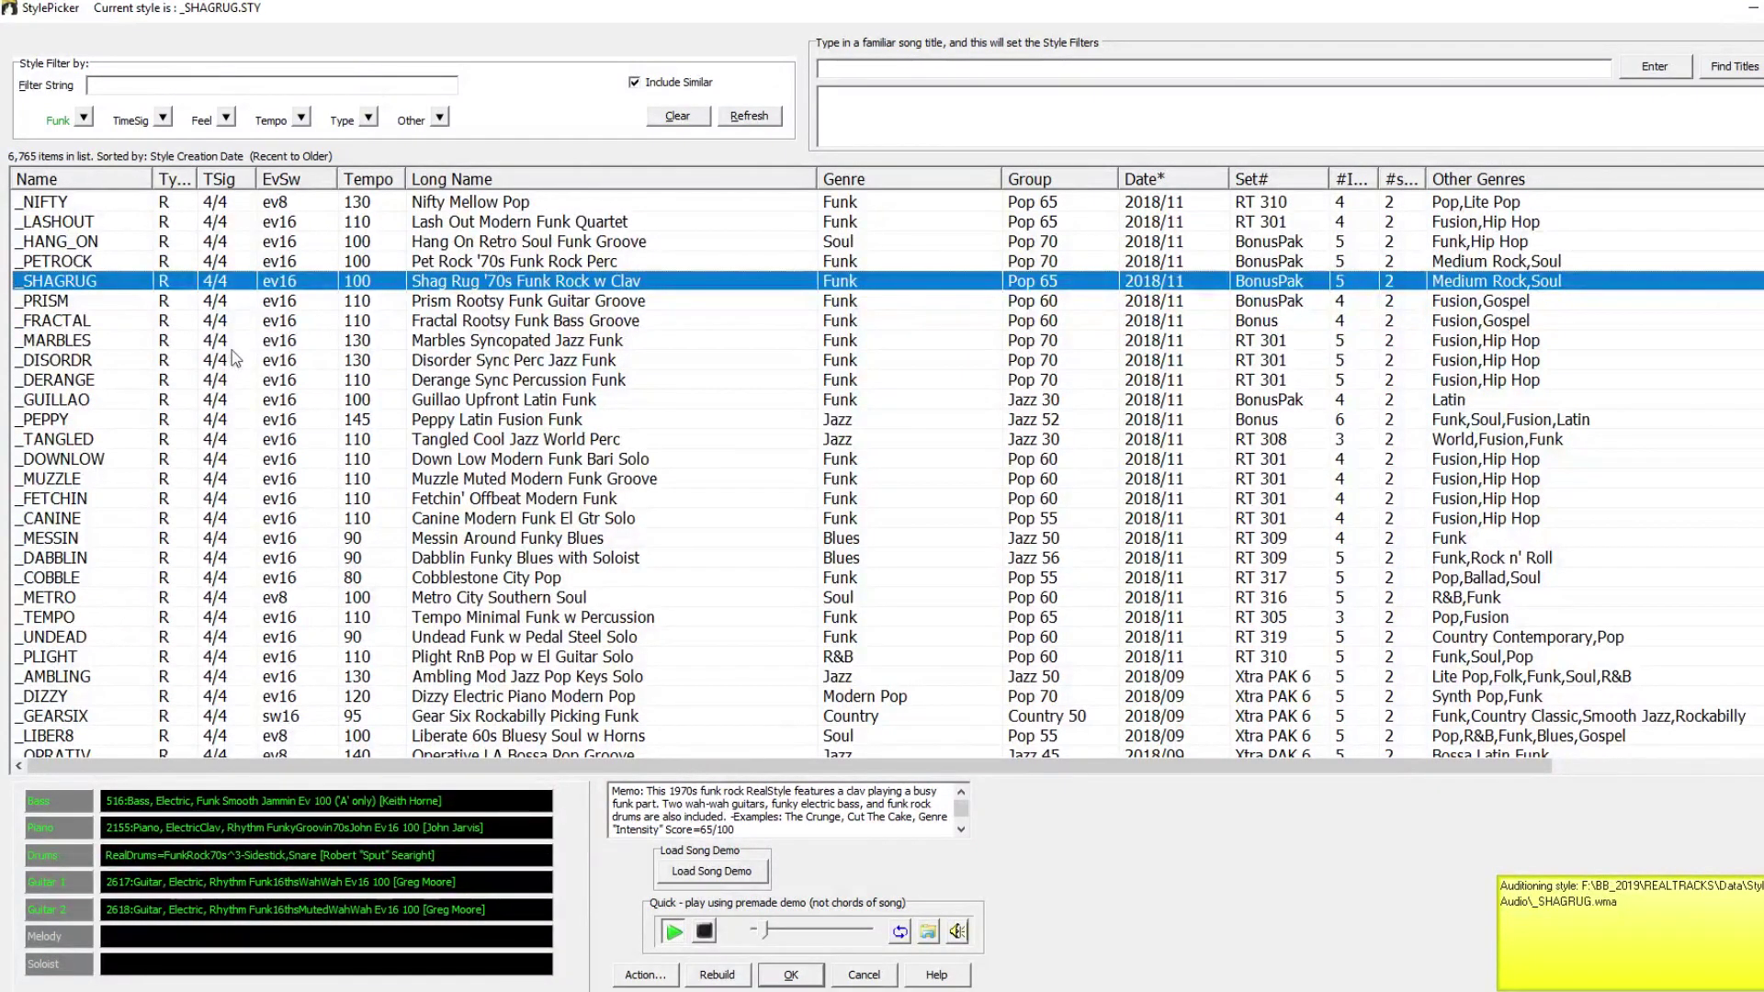
double_click(231, 323)
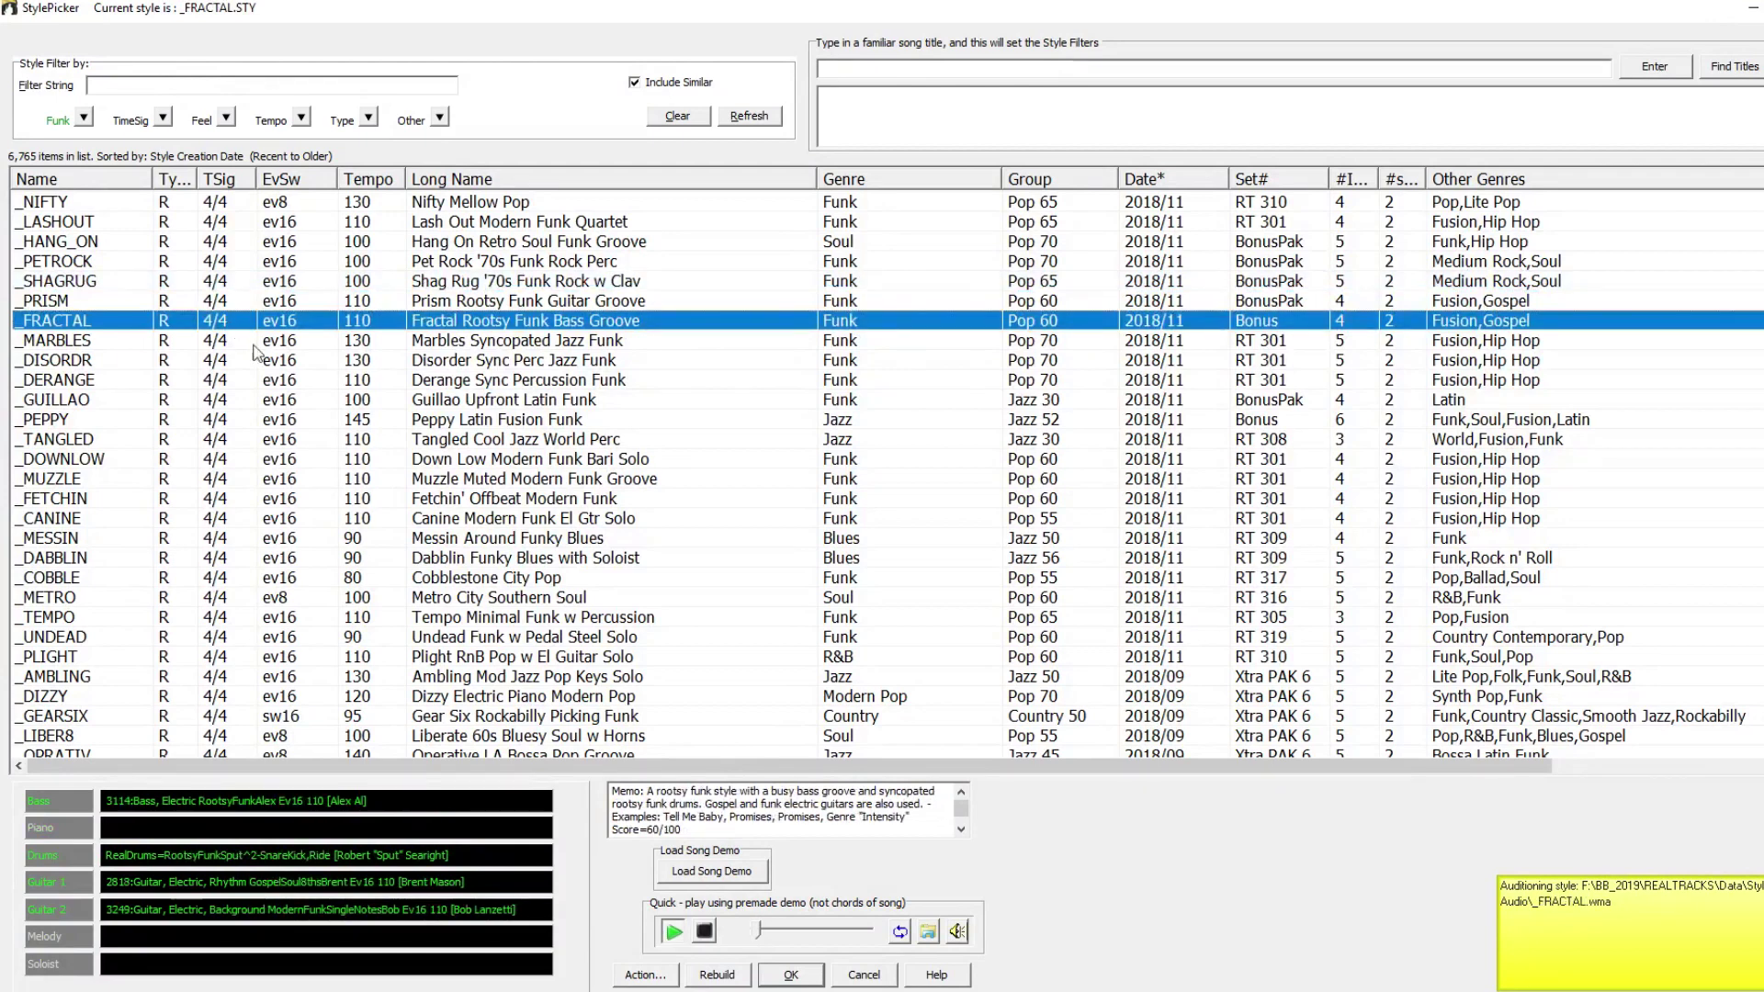
scroll(258, 353, down, 1)
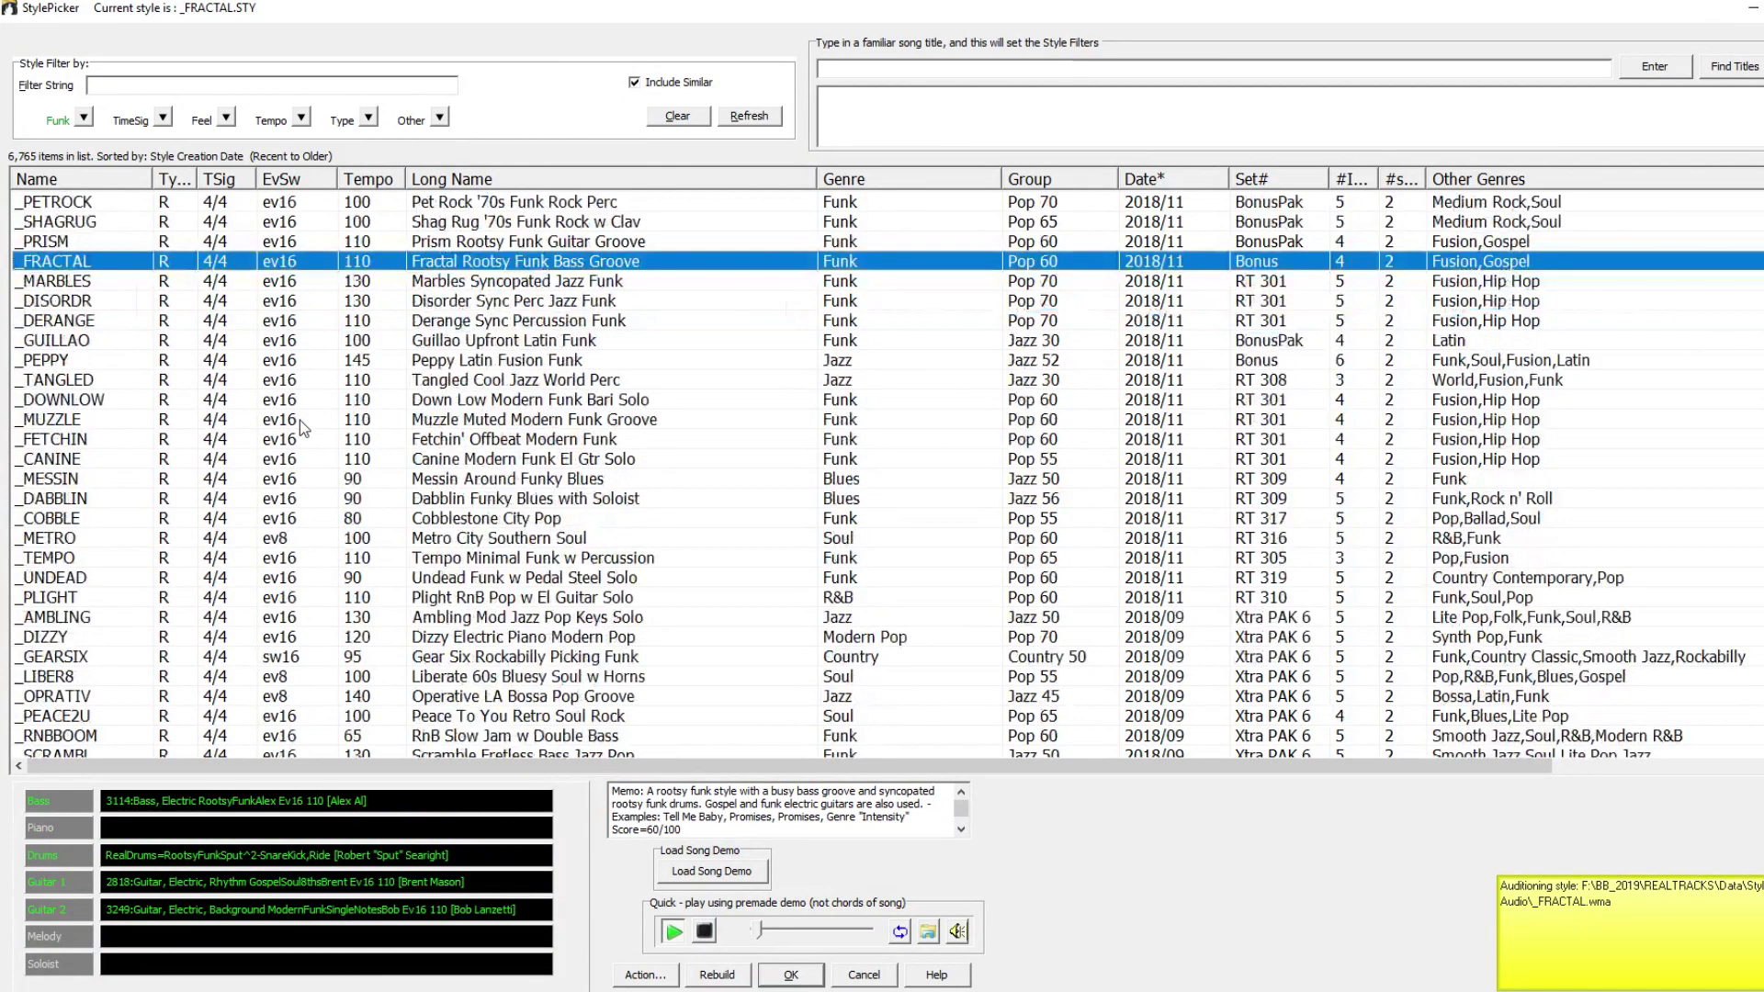
double_click(234, 300)
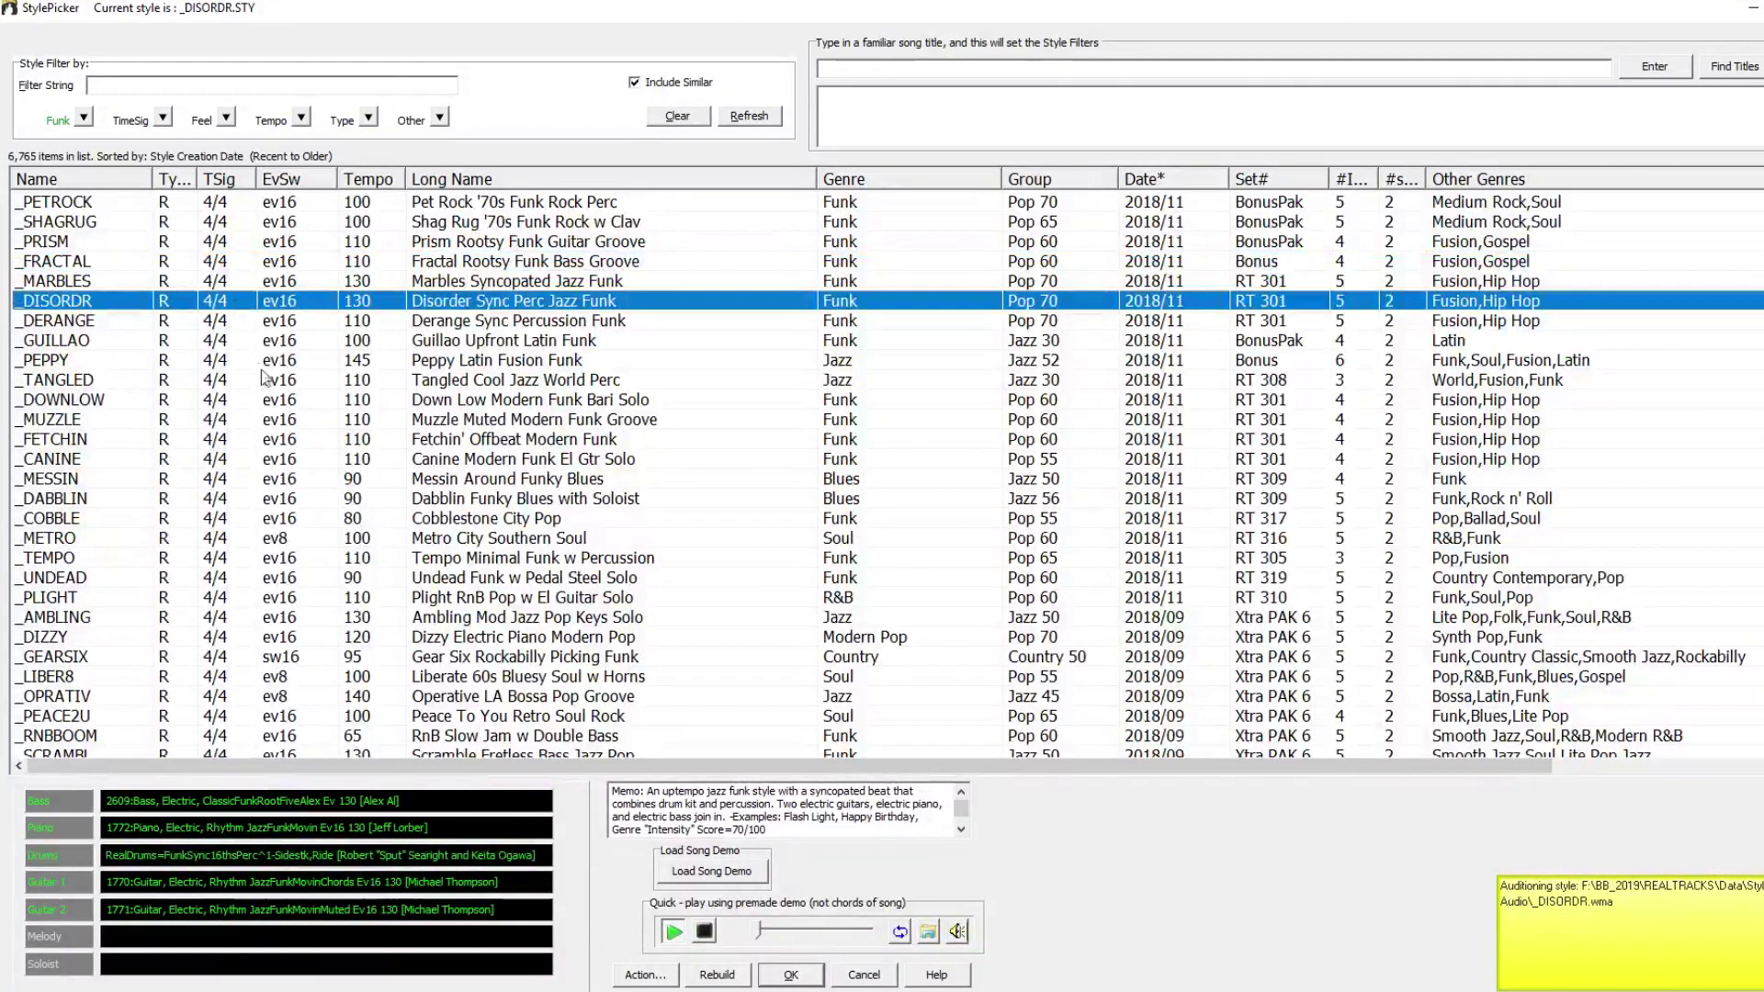
scroll(265, 376, down, 1)
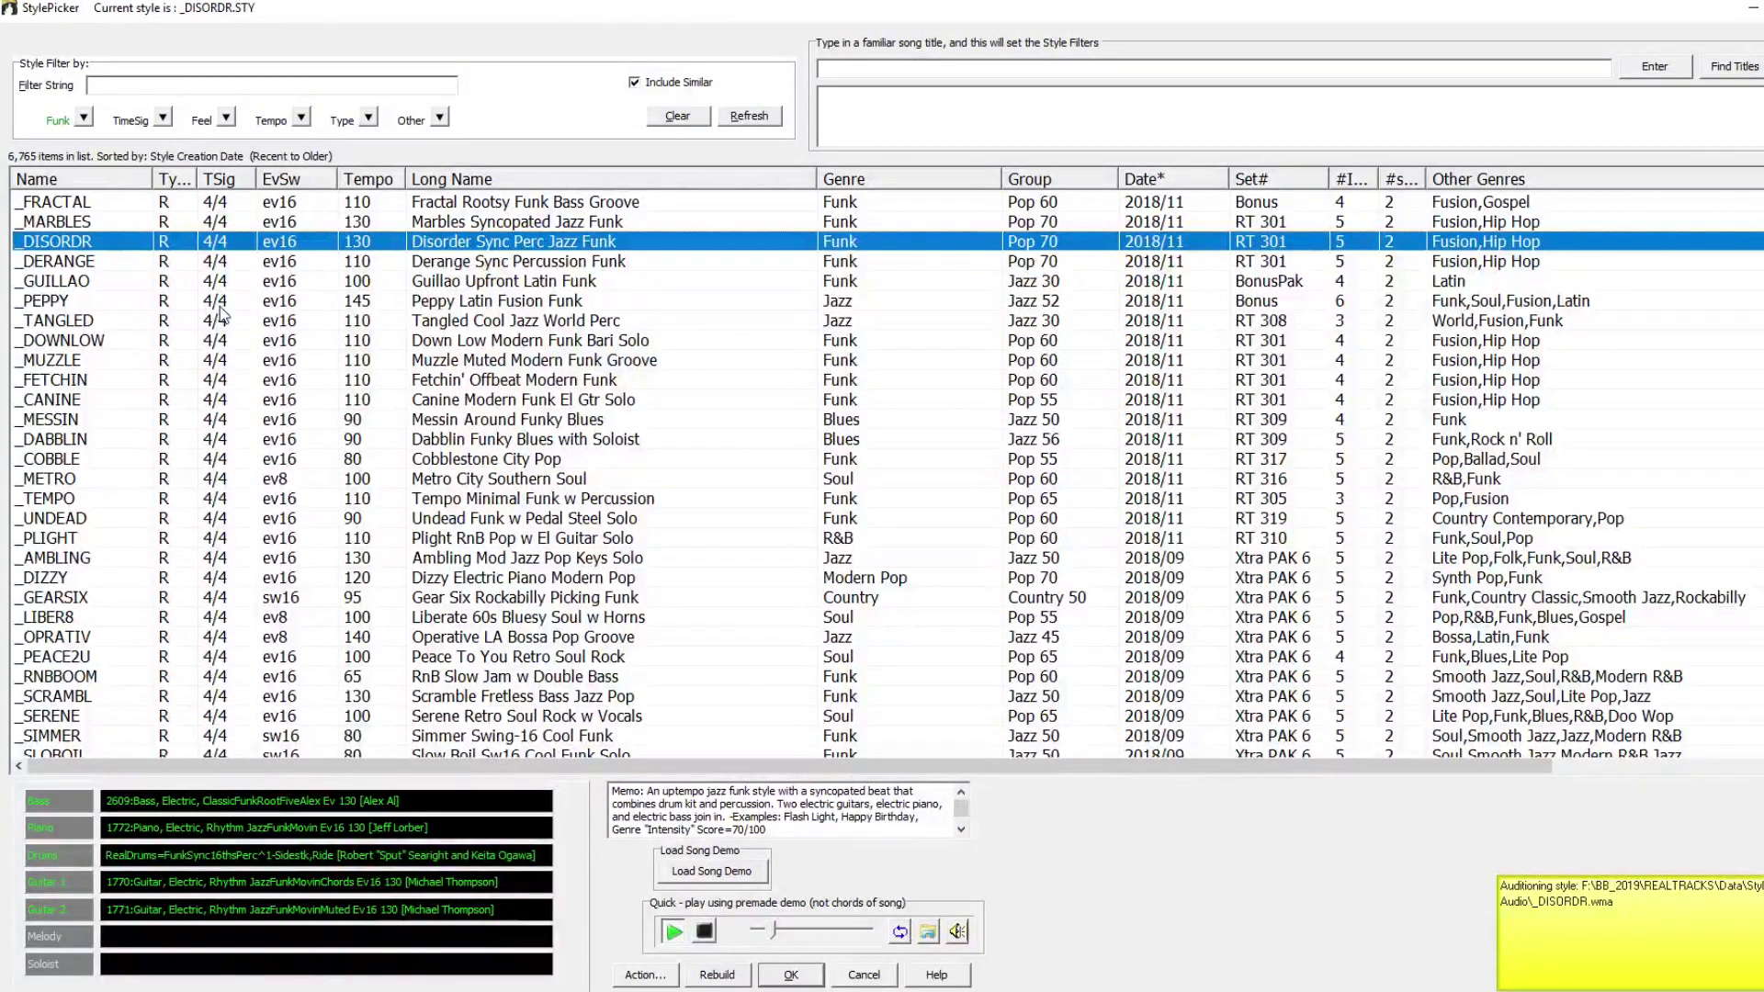
scroll(83, 449, up, 1)
click(83, 449)
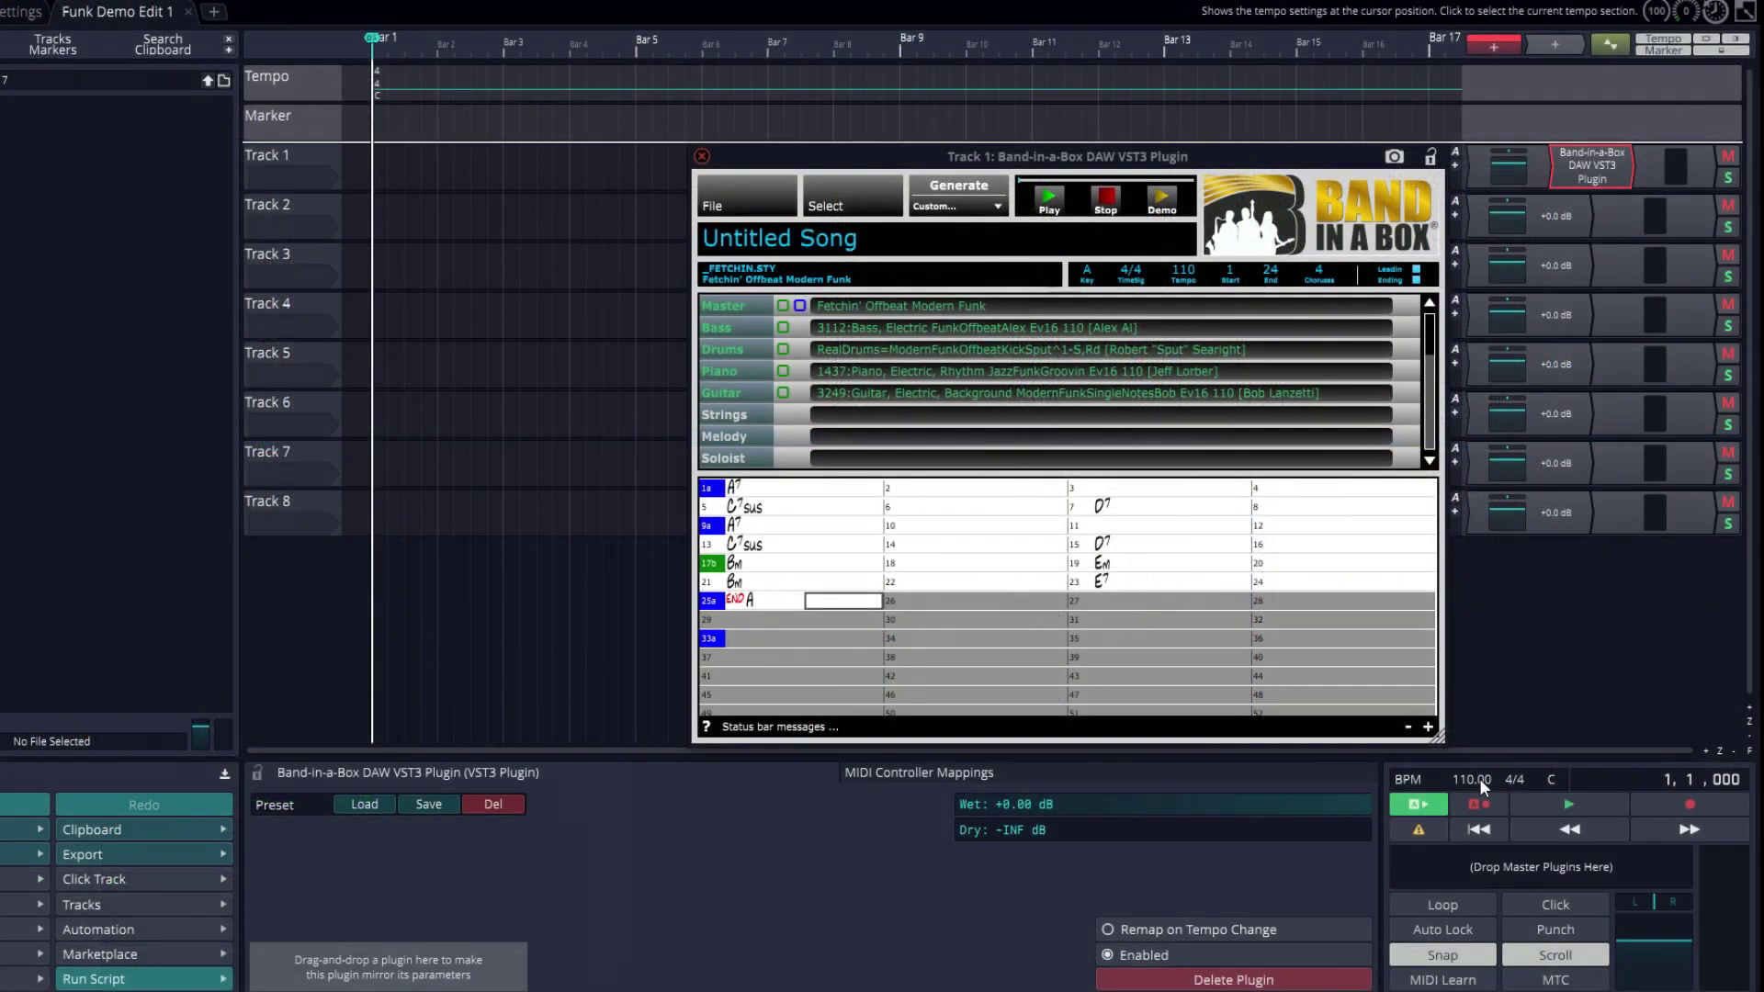
- Set the edit tempo to 120 BPM and reopen the Band-in-a-Box plugin on Track 1
click(1480, 779)
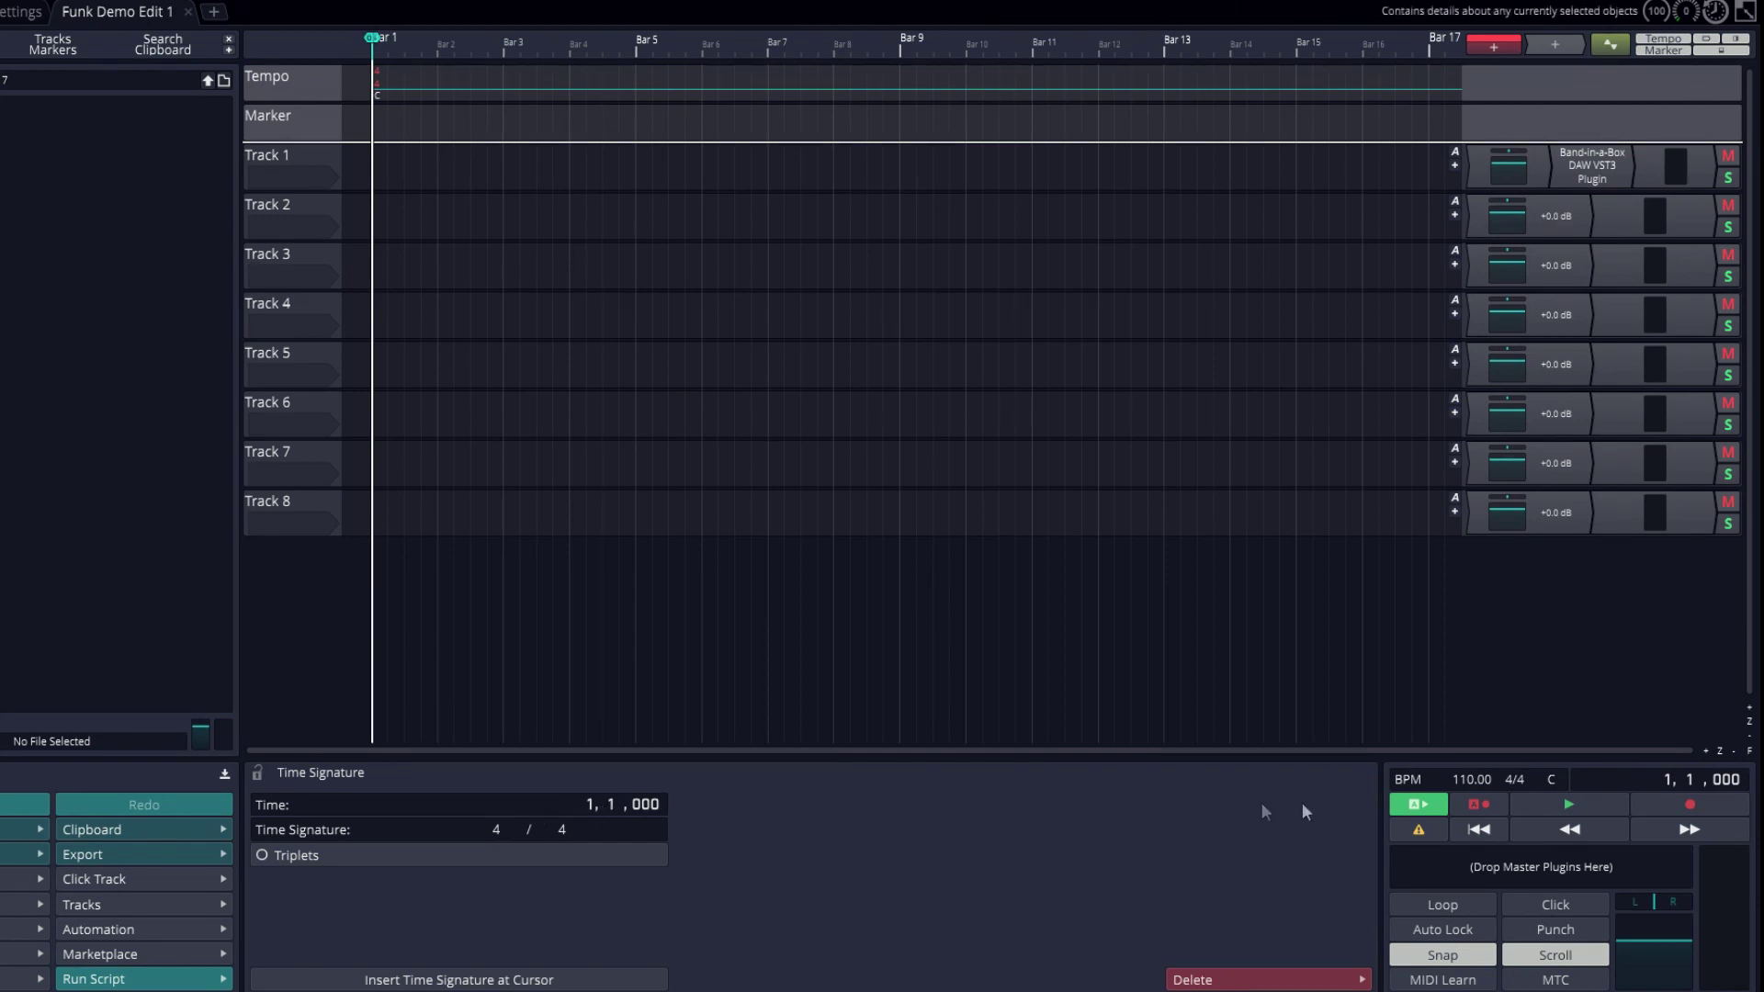
click(1415, 788)
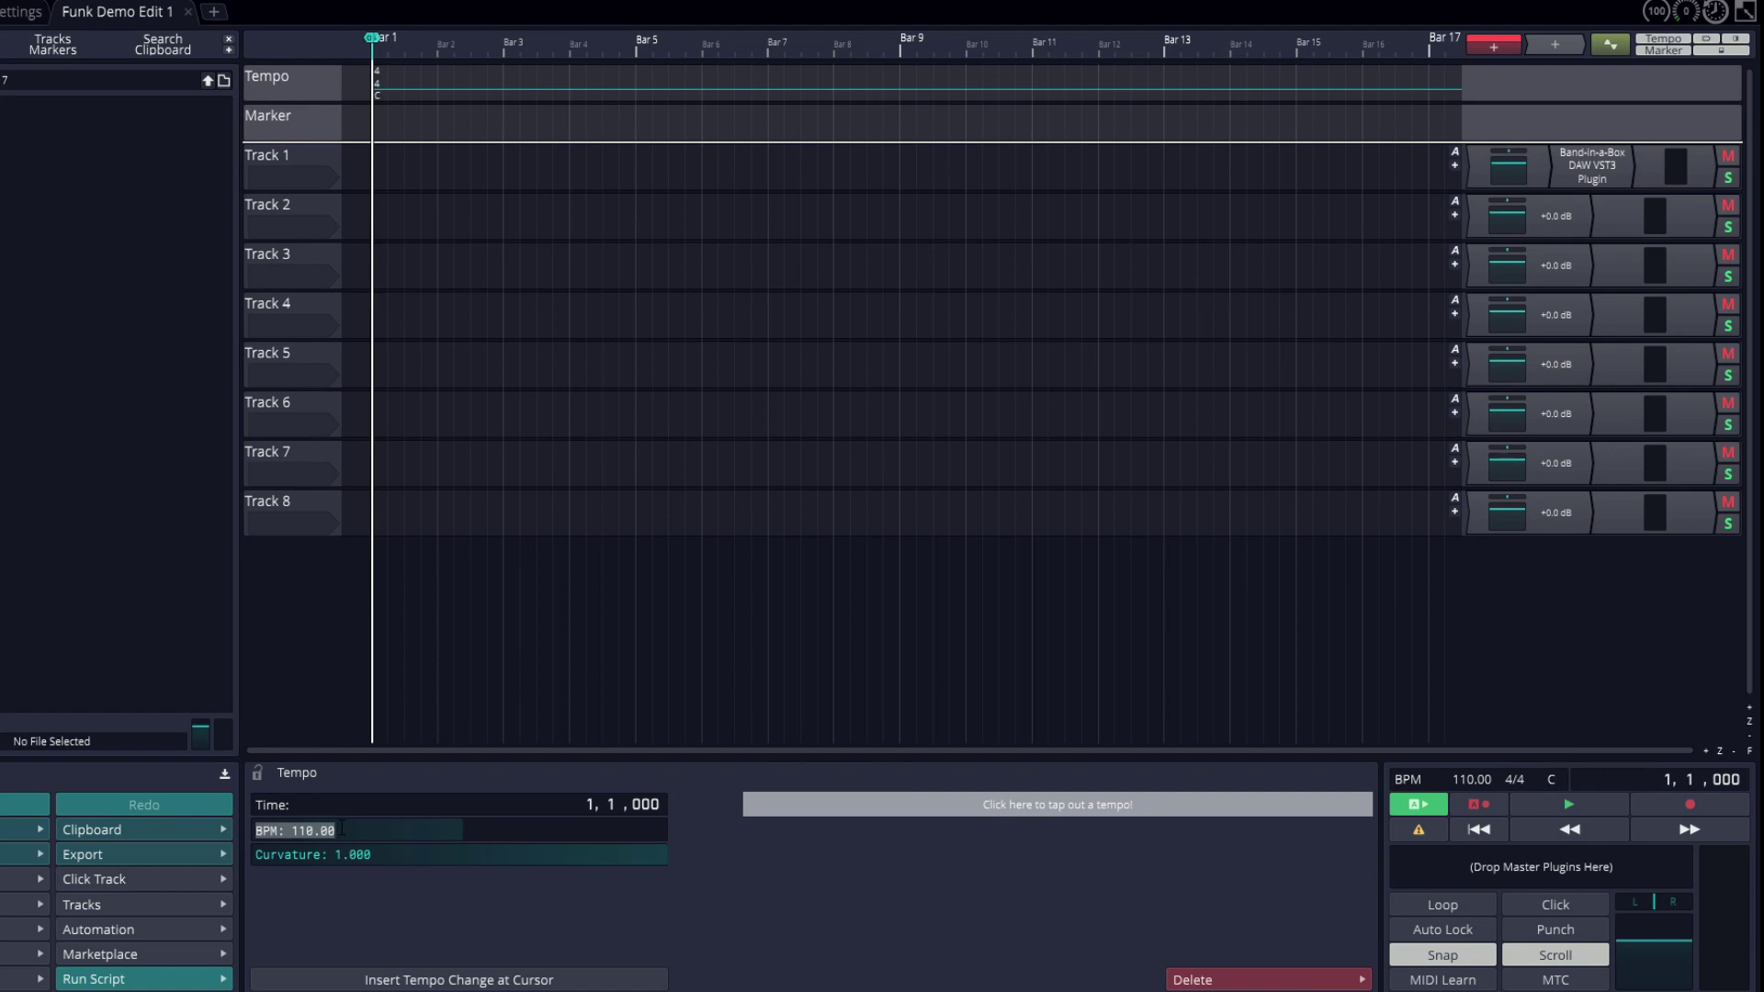
key(Return)
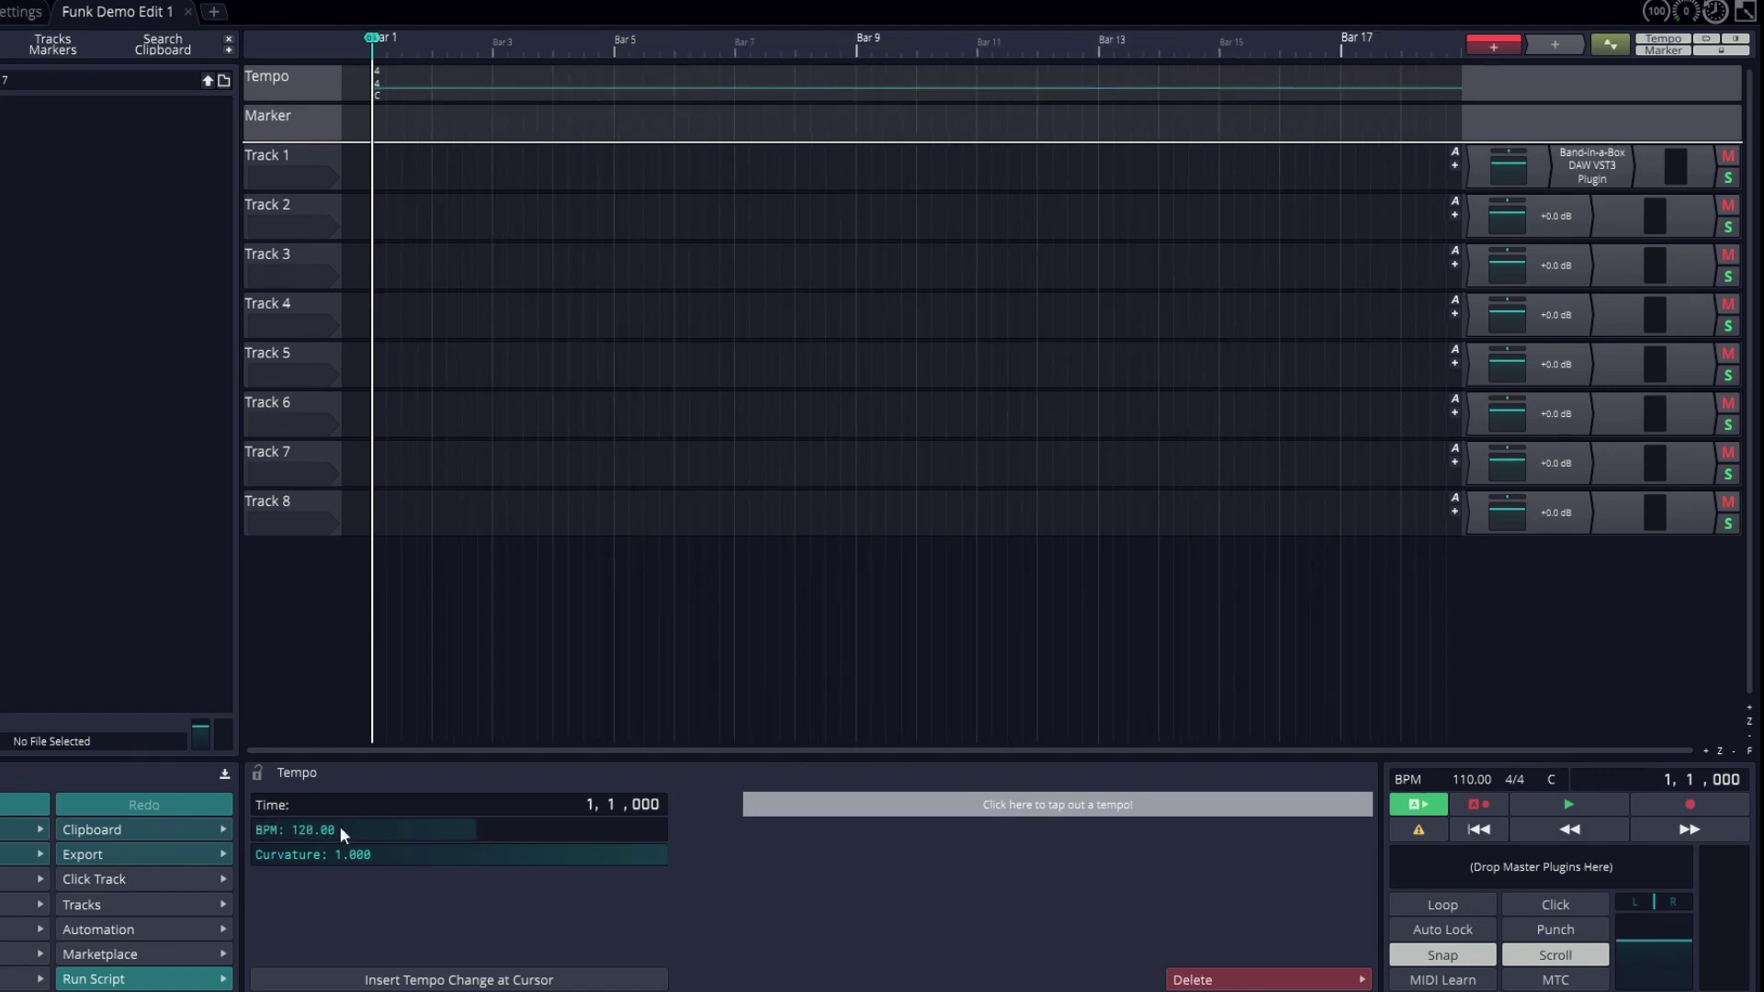
double_click(1590, 166)
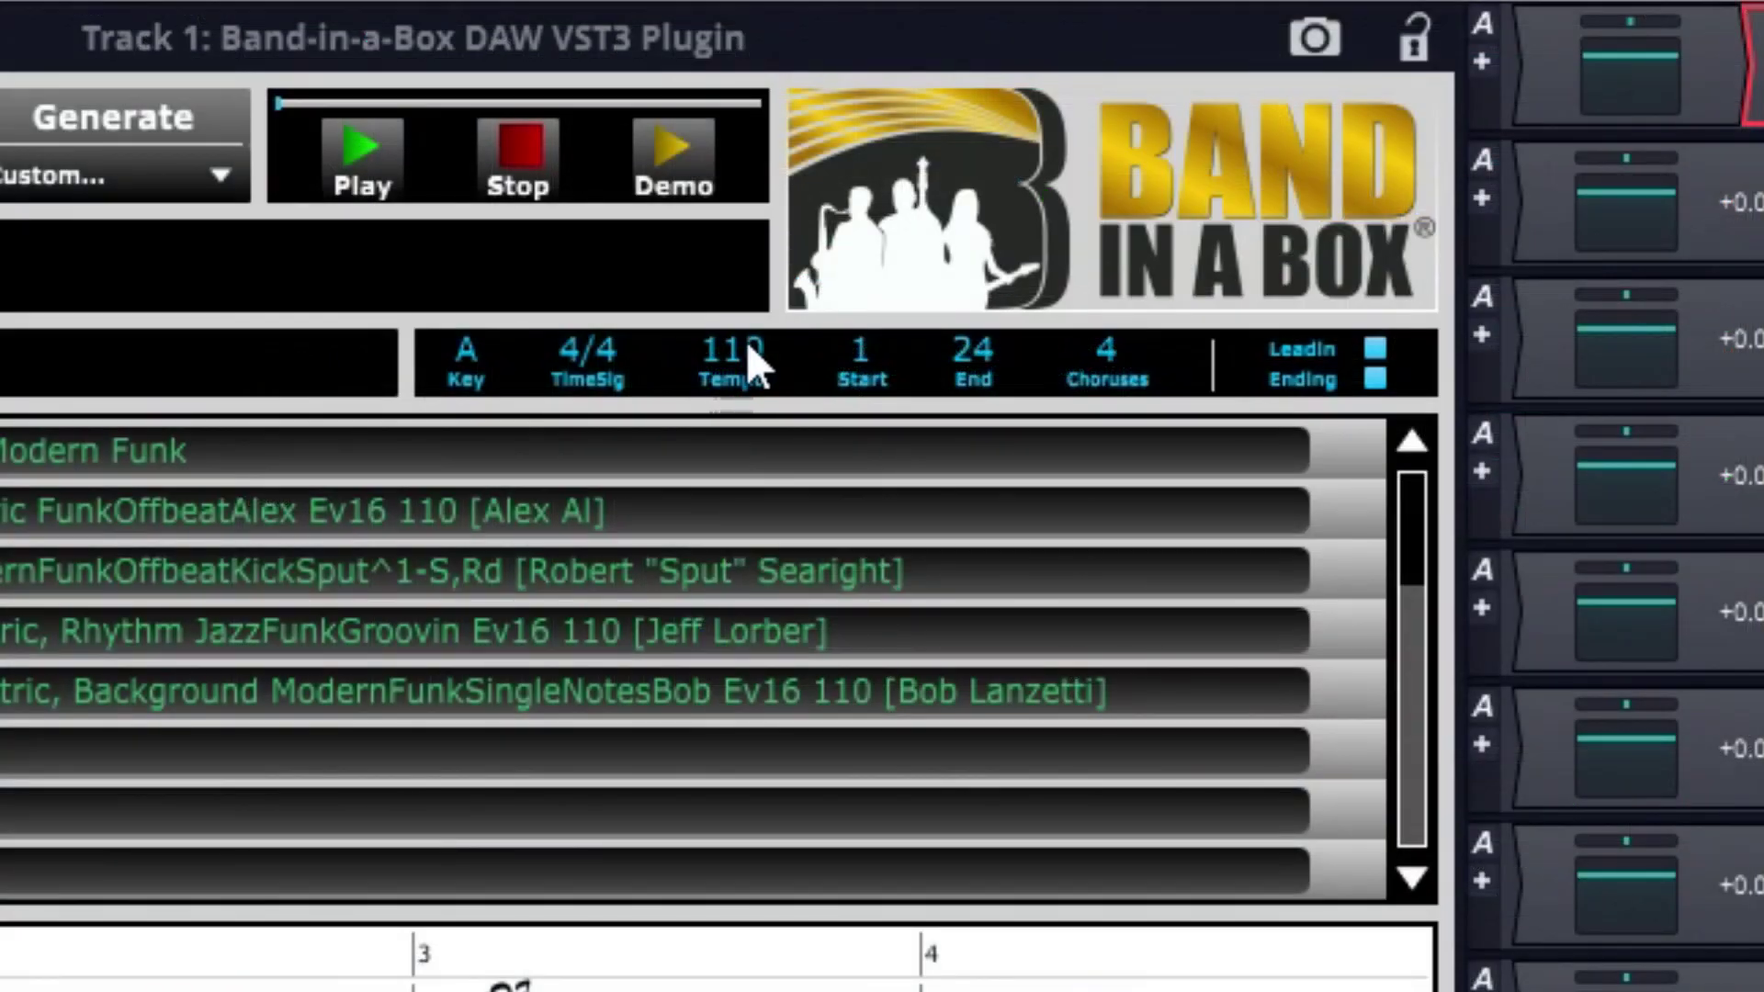
- Set the plugin's tempo to 120 and bring up the Generate options
double_click(1190, 268)
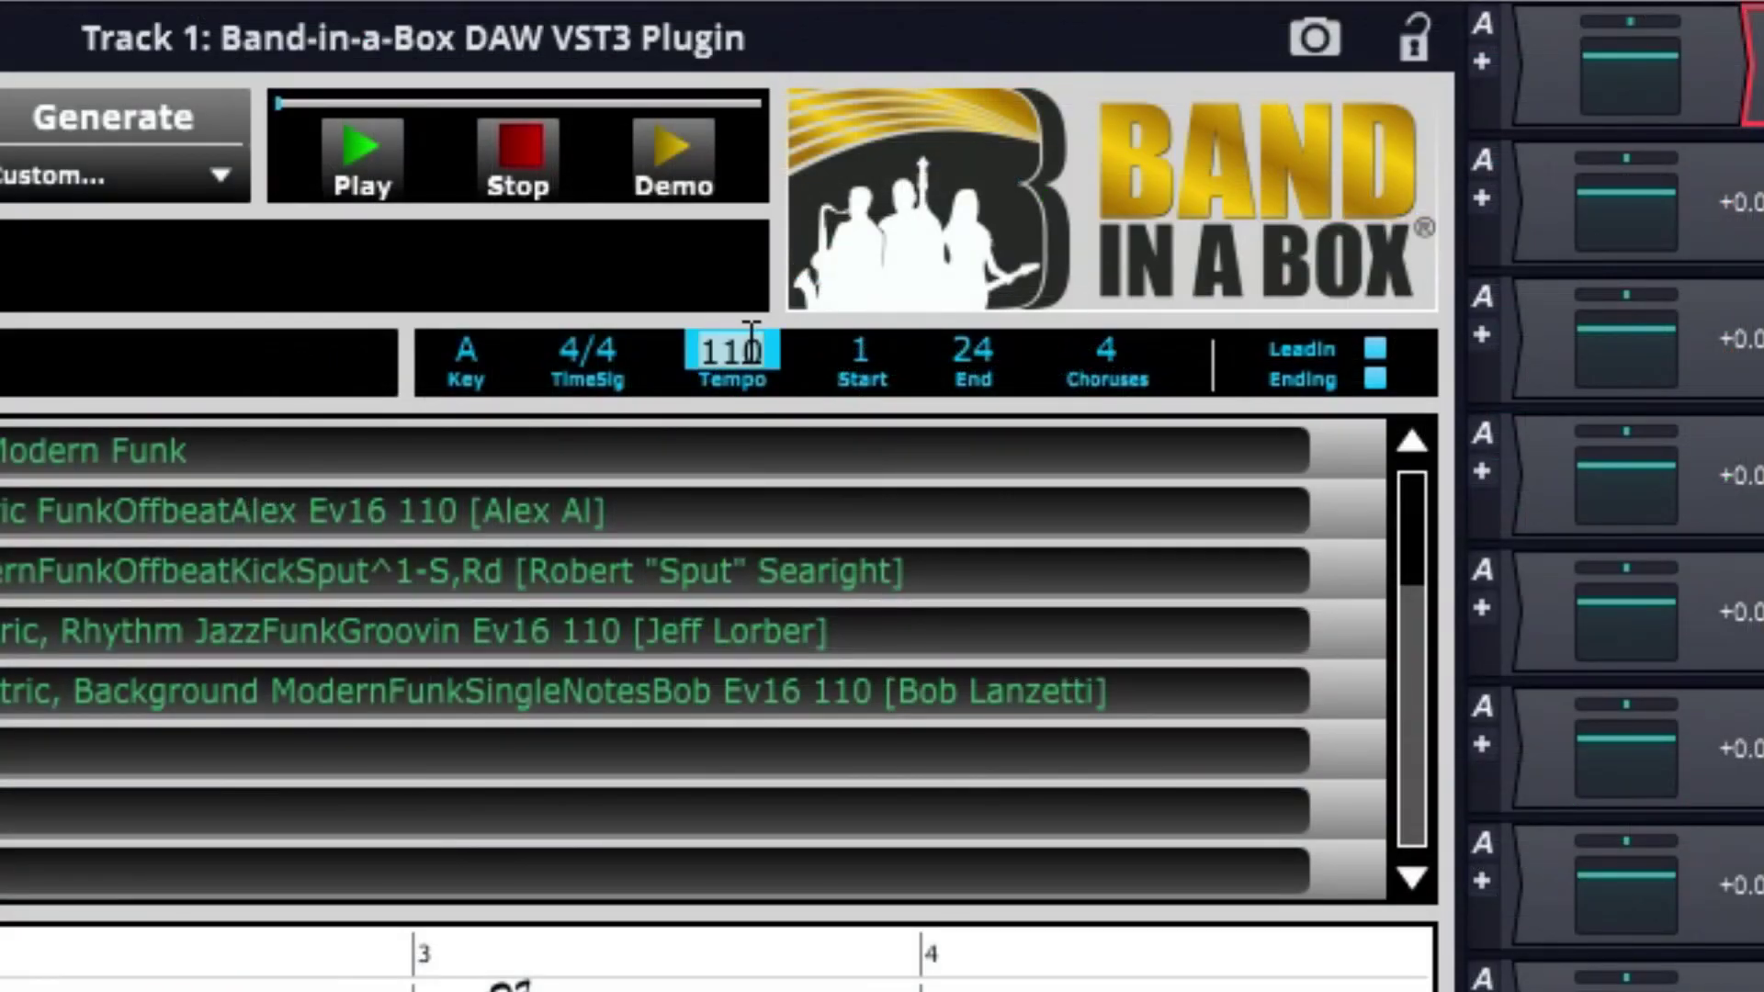
text(120)
key(Return)
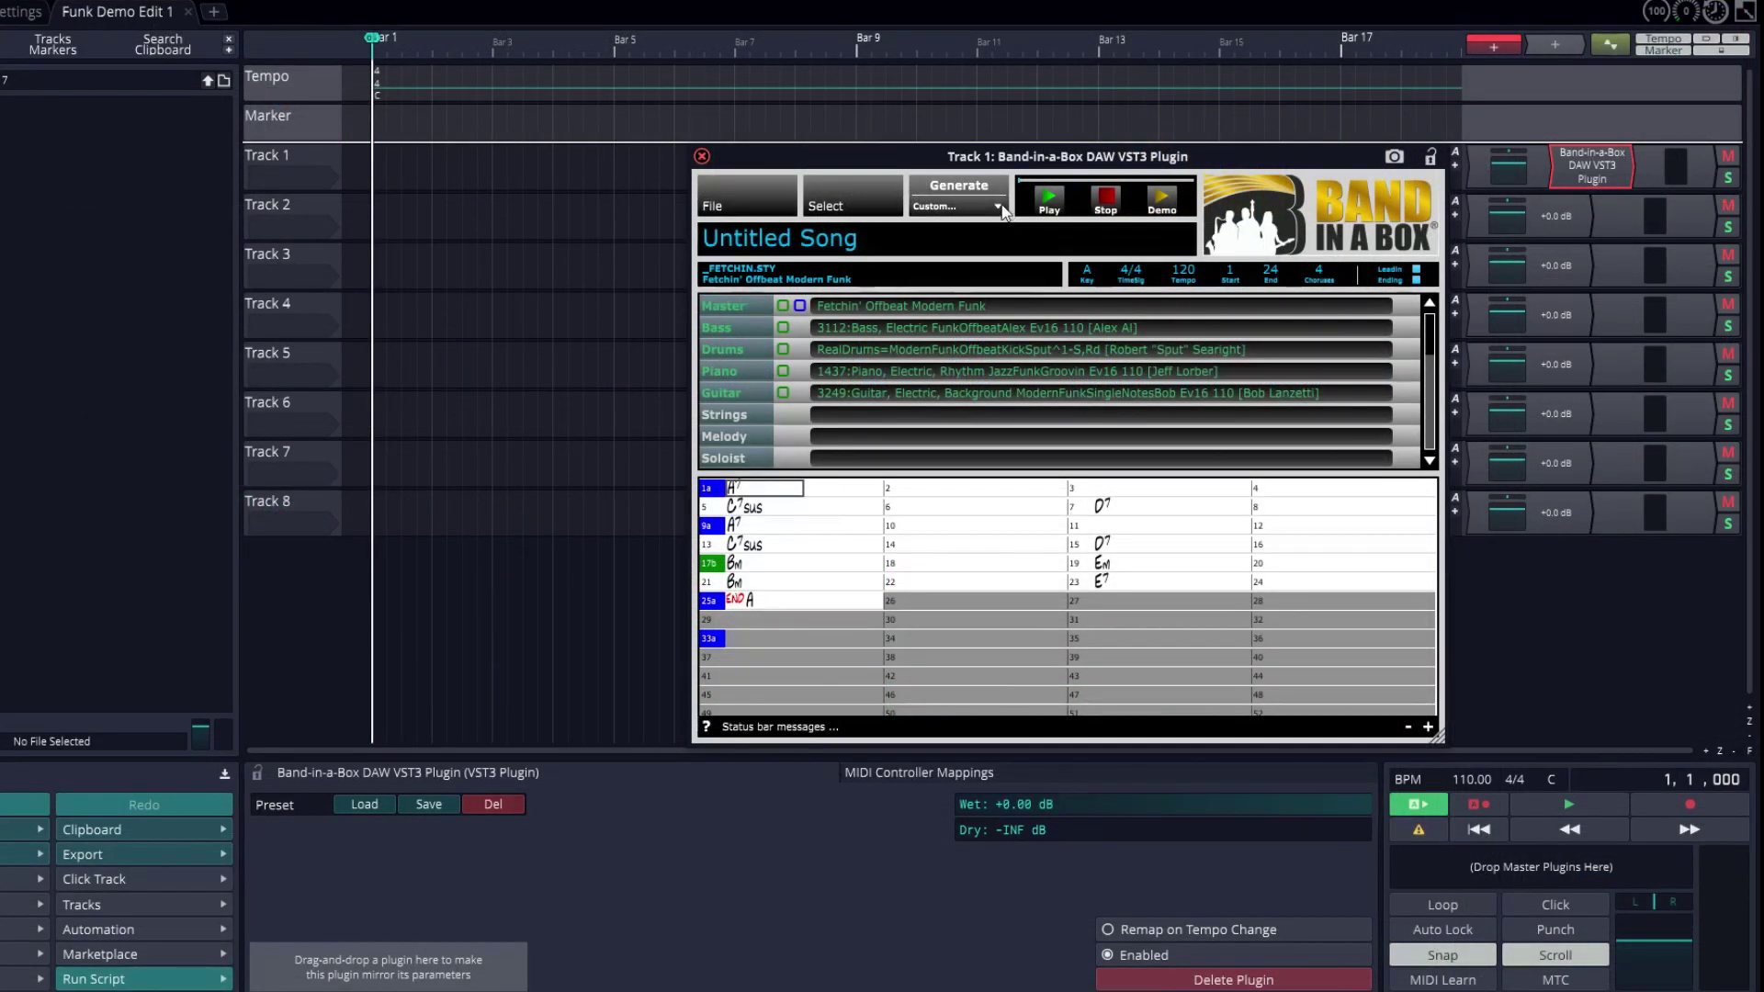
click(998, 207)
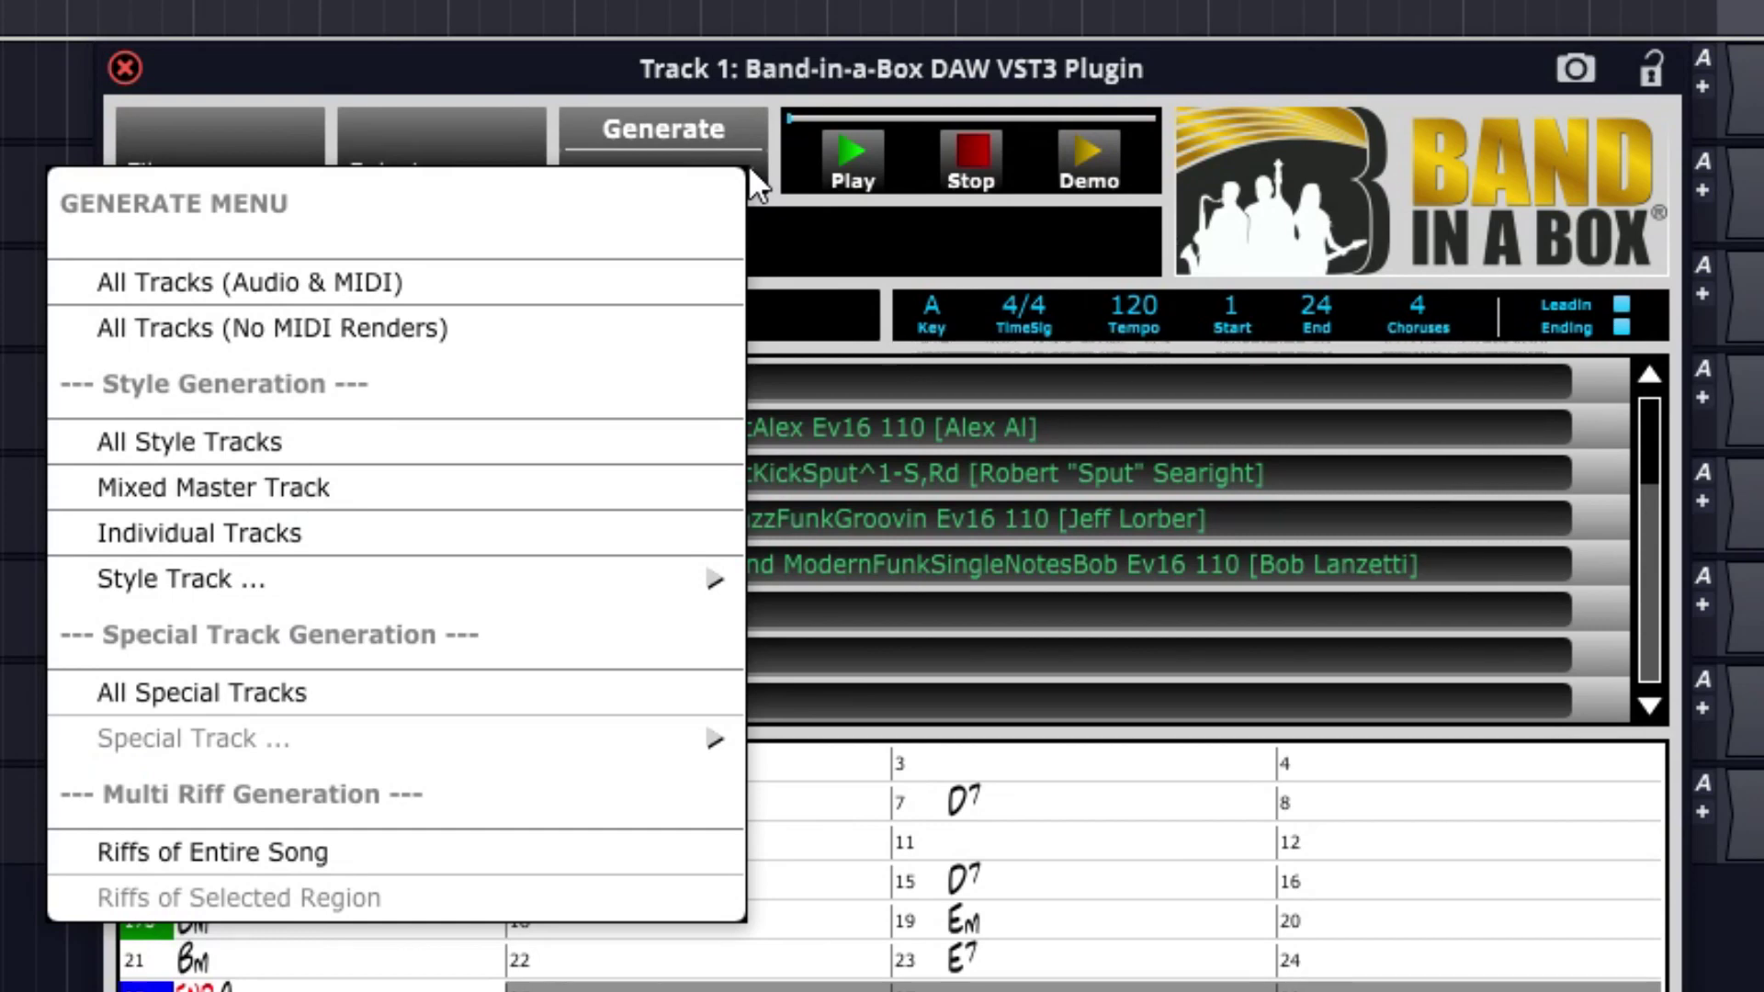
- Generate All Tracks for the Fetchin' Offbeat Modern Funk style
click(667, 119)
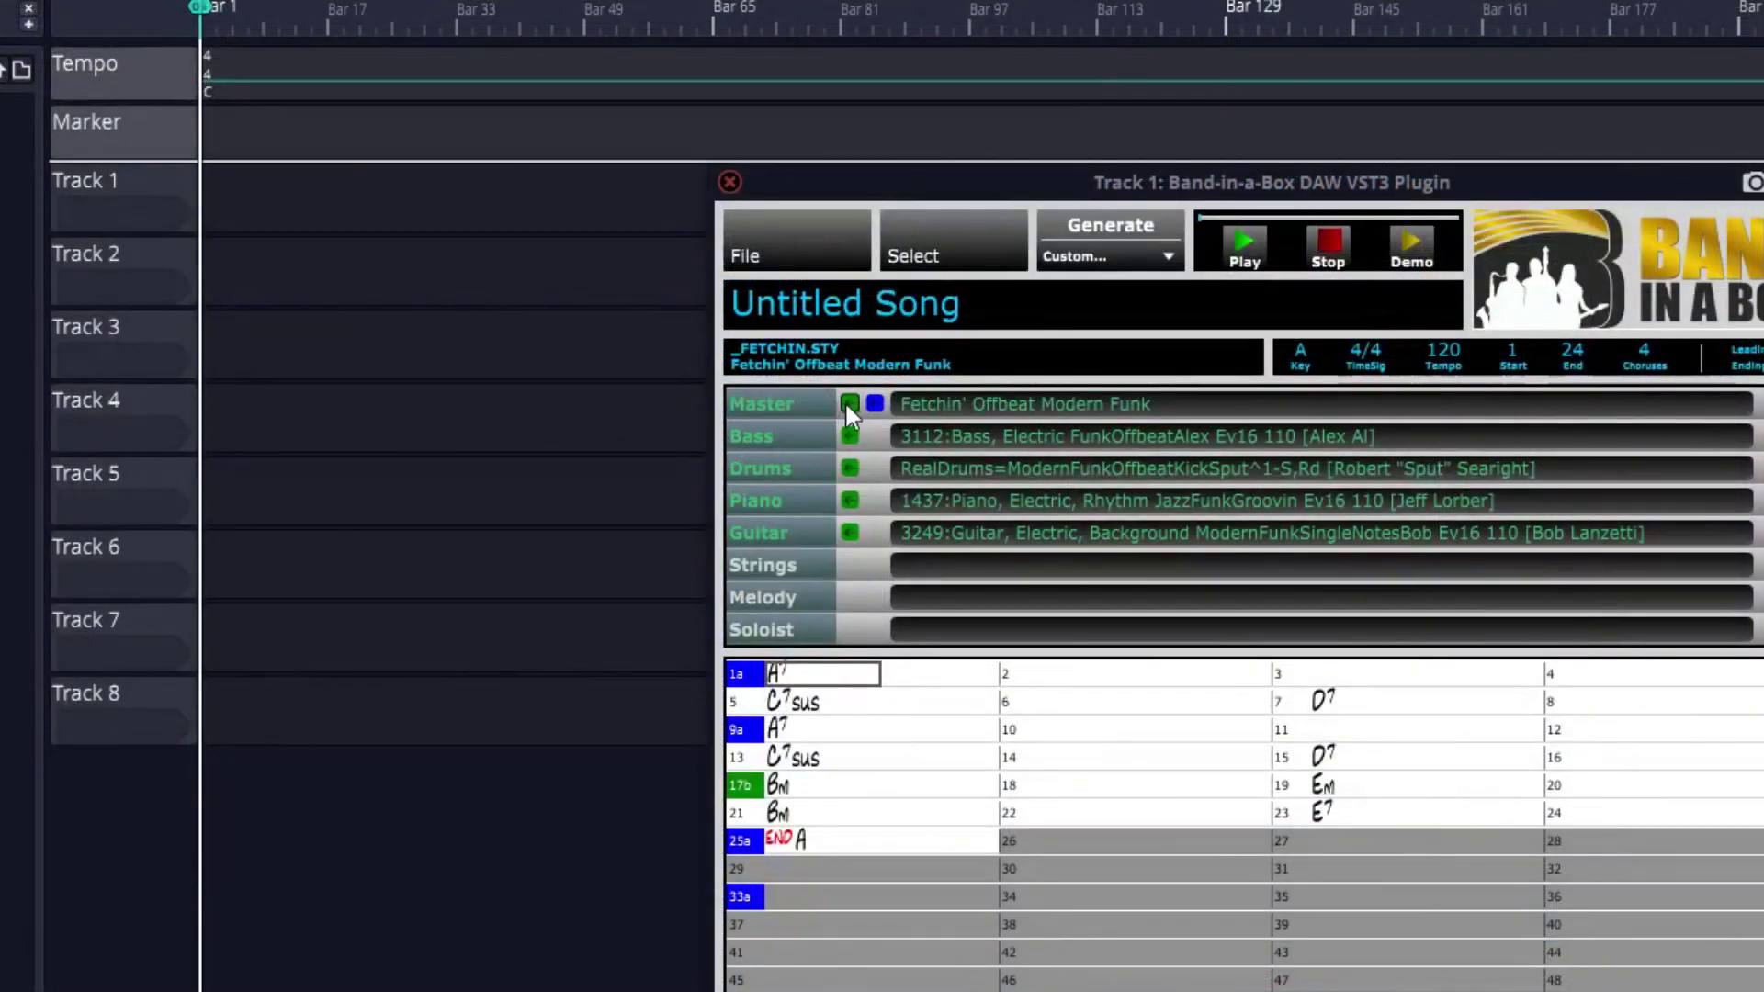
- Drop the mixed funk master clip onto Track 2, then delete it
drag(847, 404, 383, 320)
drag(209, 276, 207, 281)
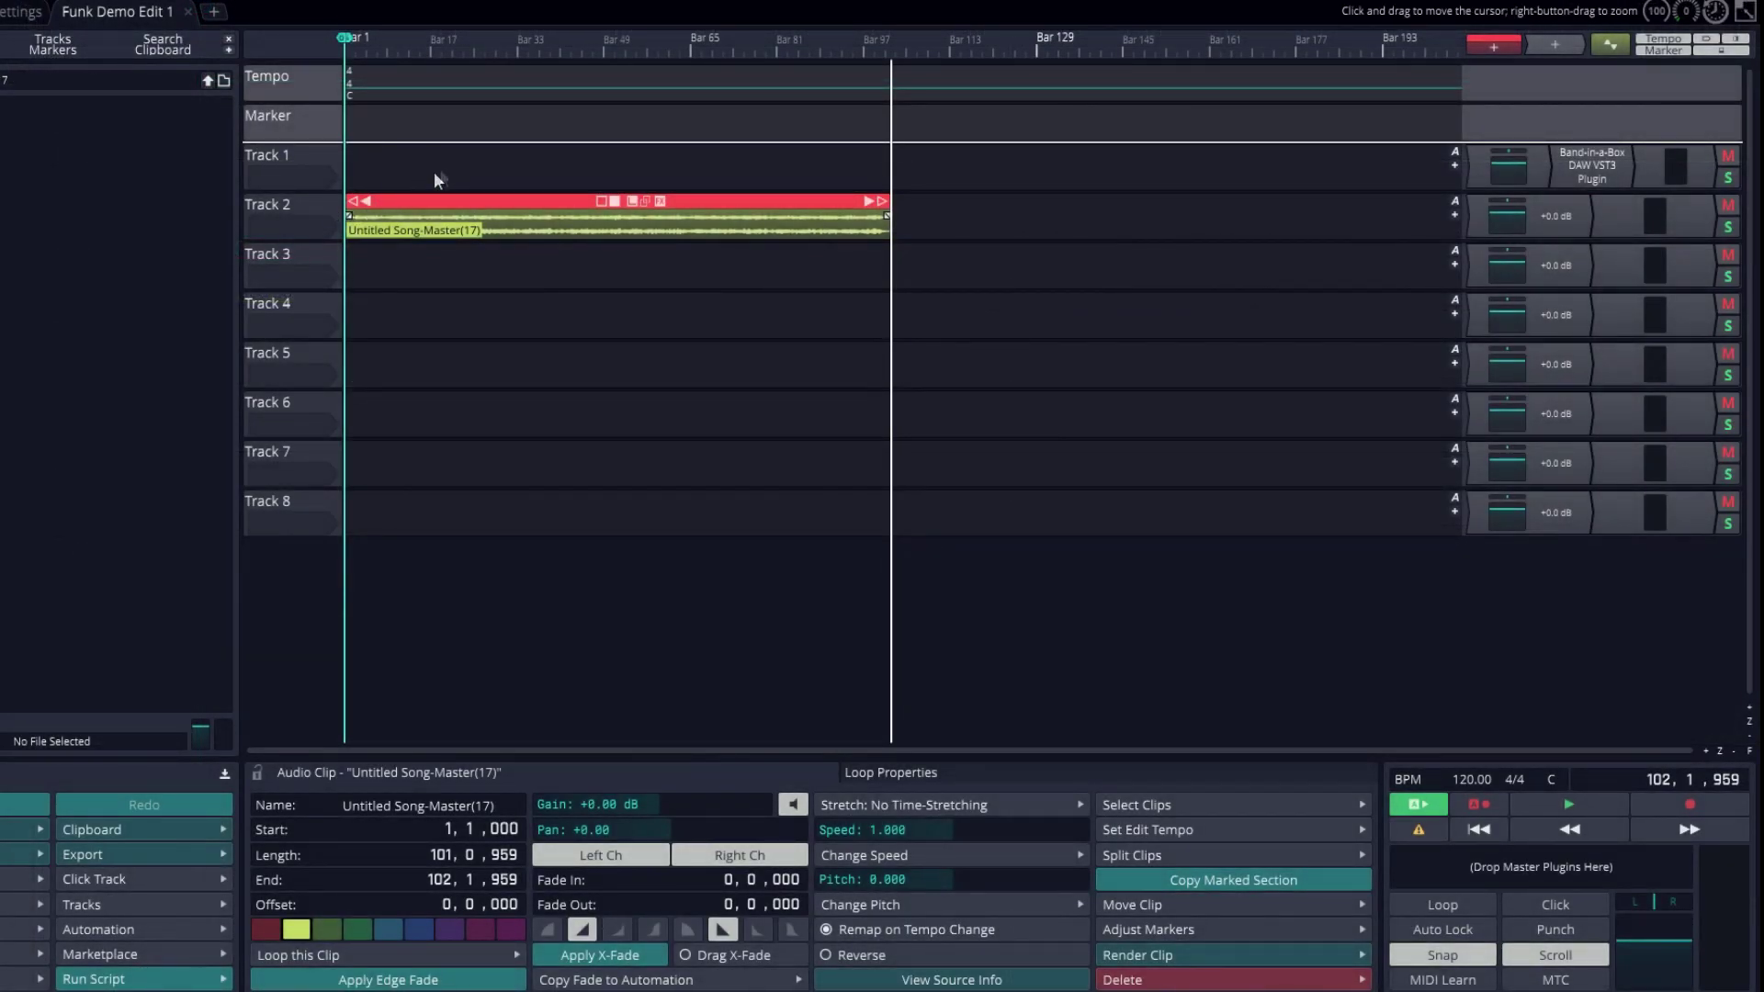
key(Delete)
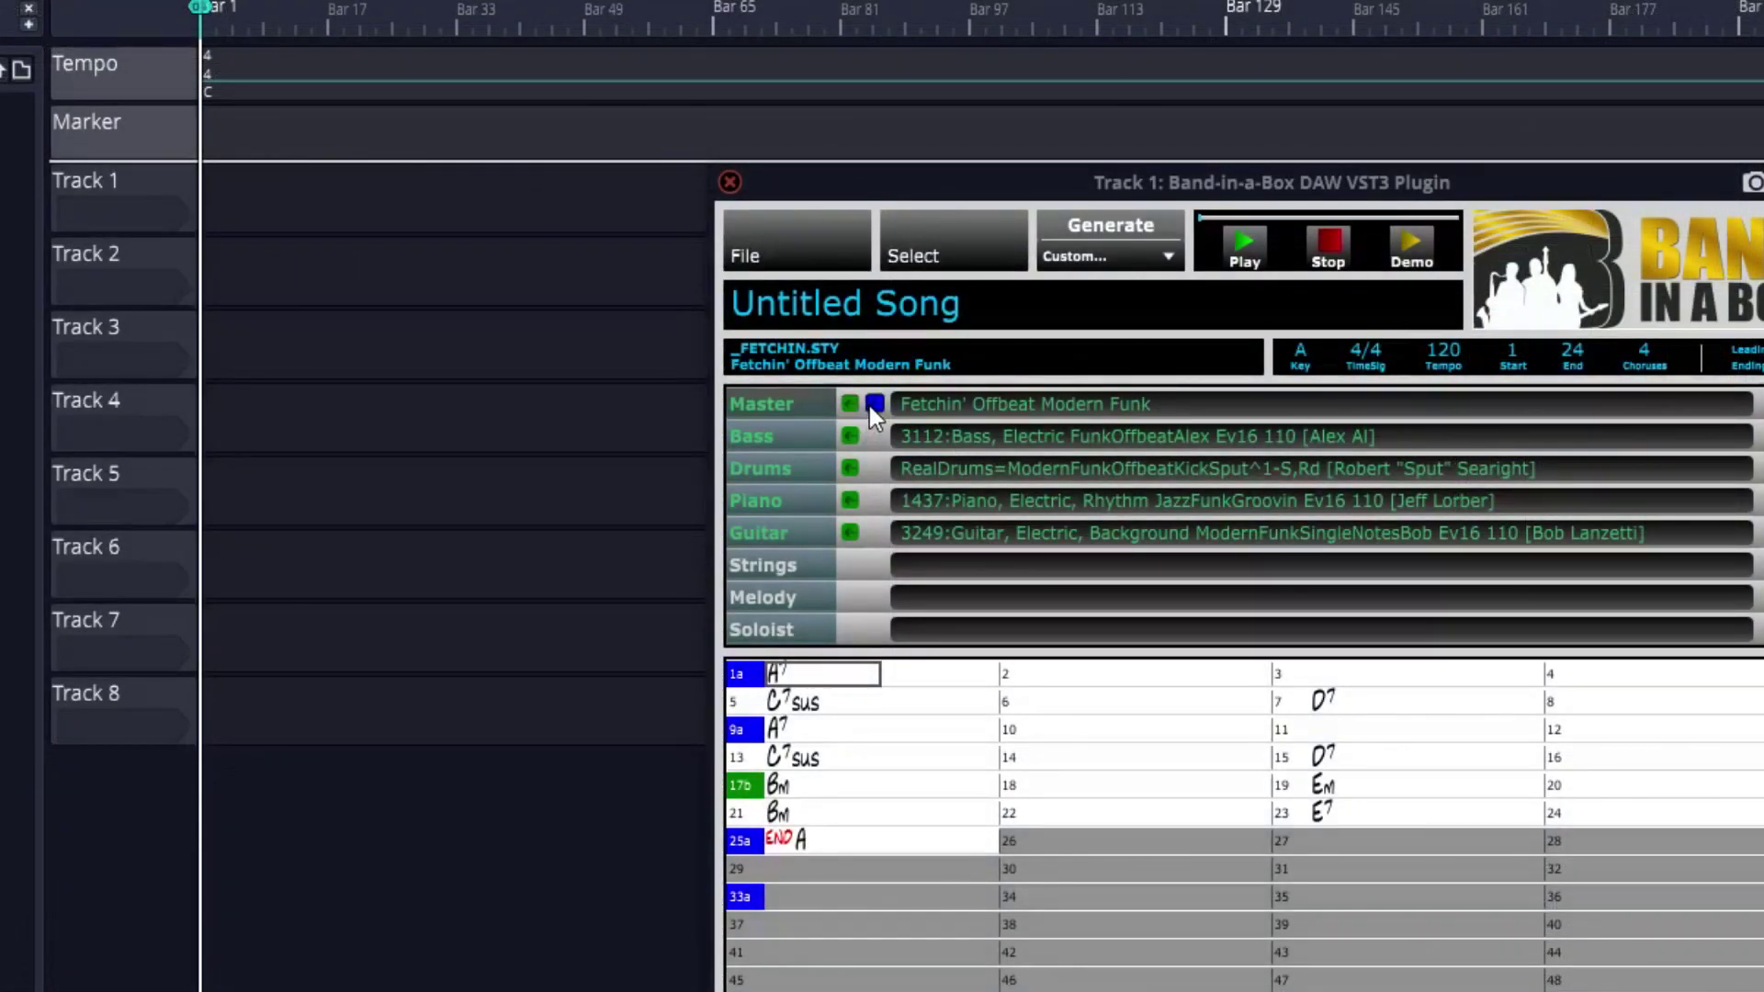
- Place the separate funk Bass, Drums, Piano and Guitar parts on Tracks 2–5 and play them
drag(874, 405, 351, 300)
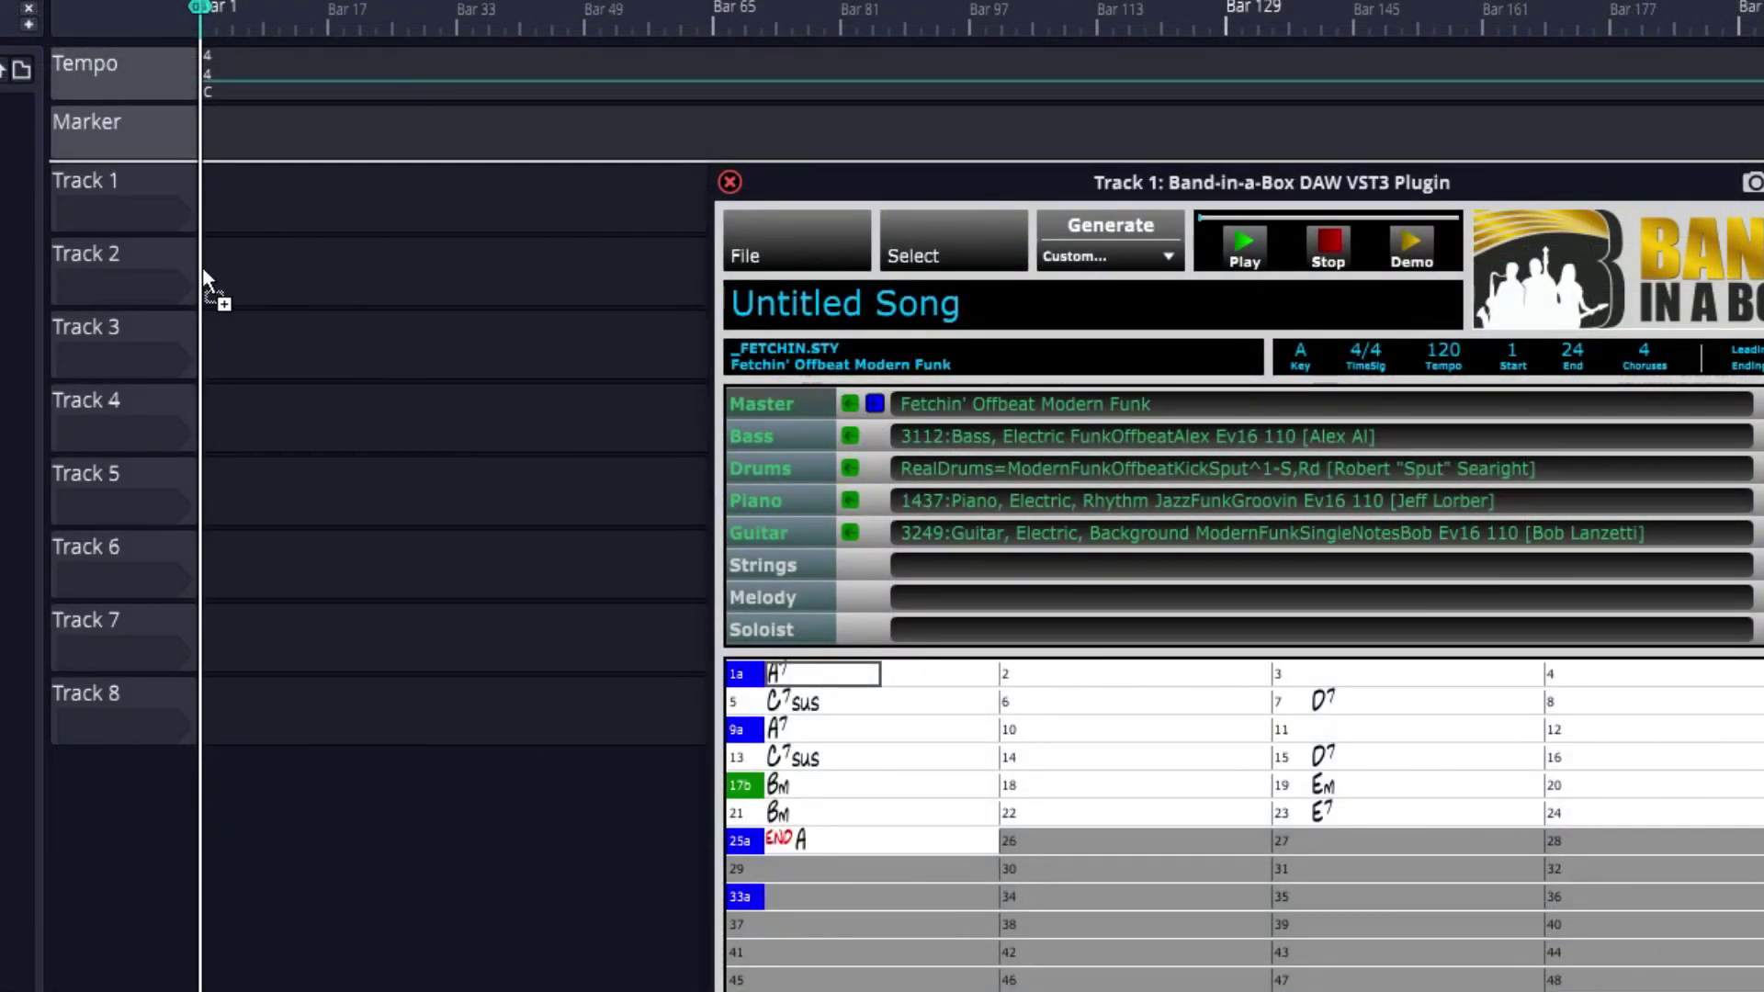
drag(202, 267, 202, 266)
click(1578, 805)
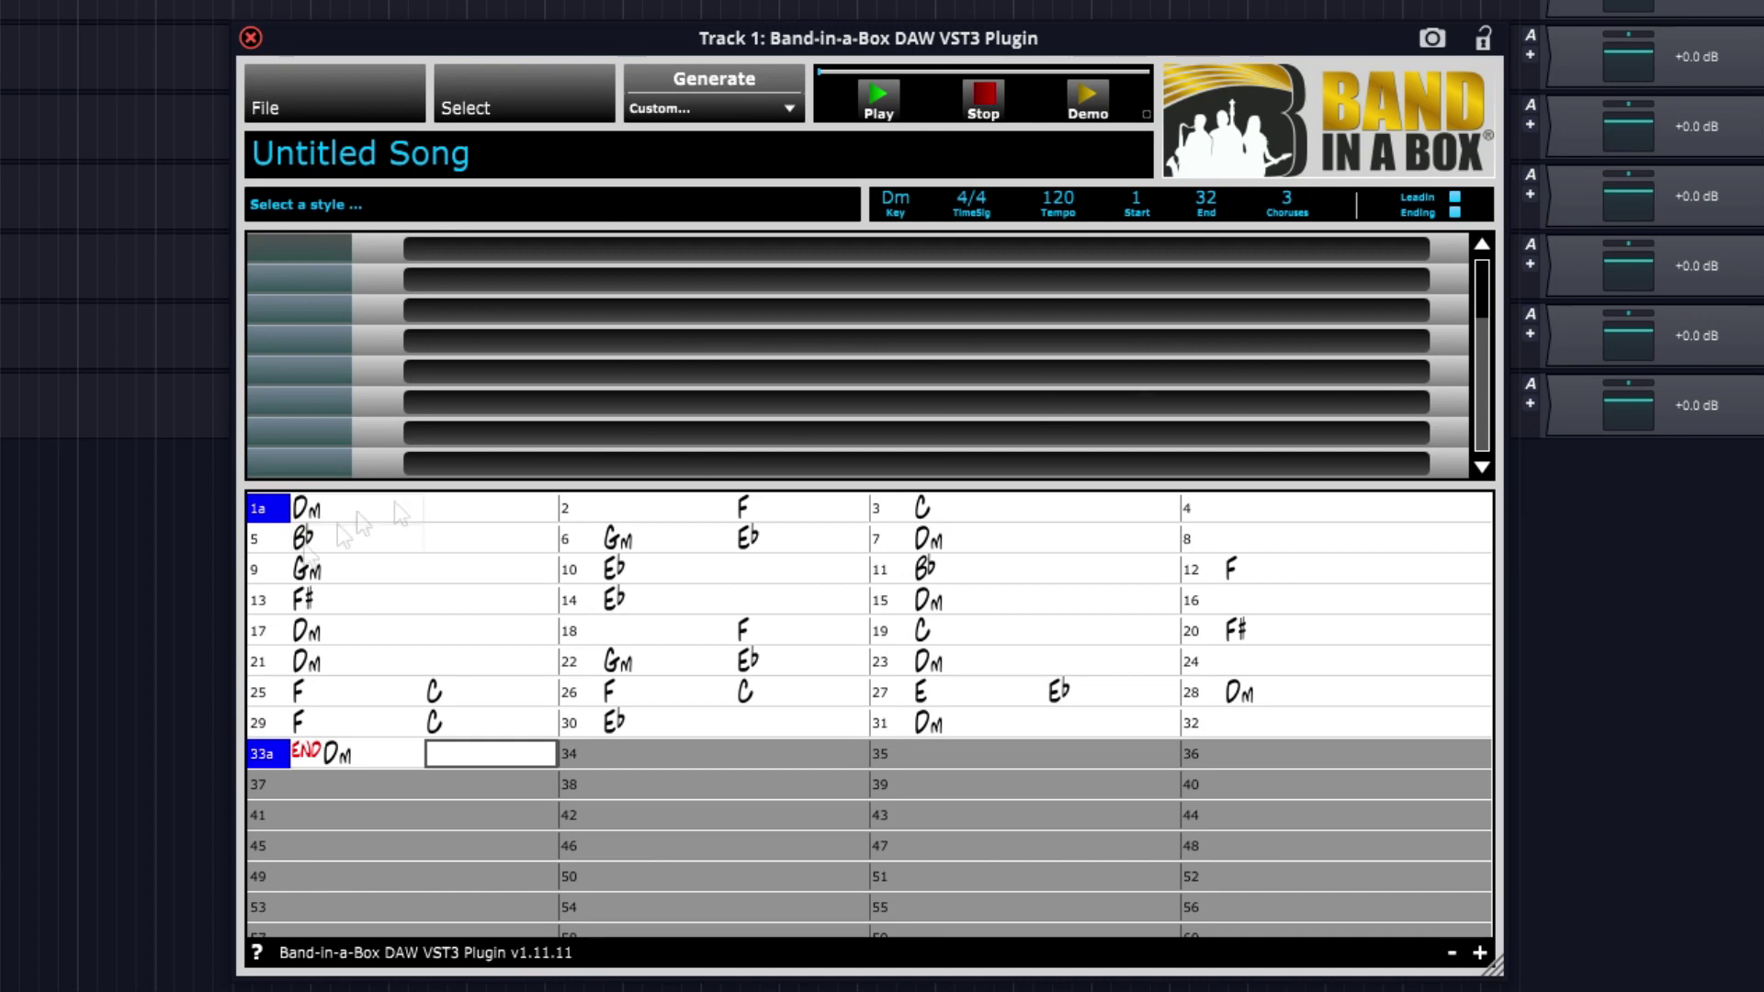
- Pick the _DETUNED Fast Metal style, set tempo to 167 and generate the tracks
click(501, 79)
click(551, 137)
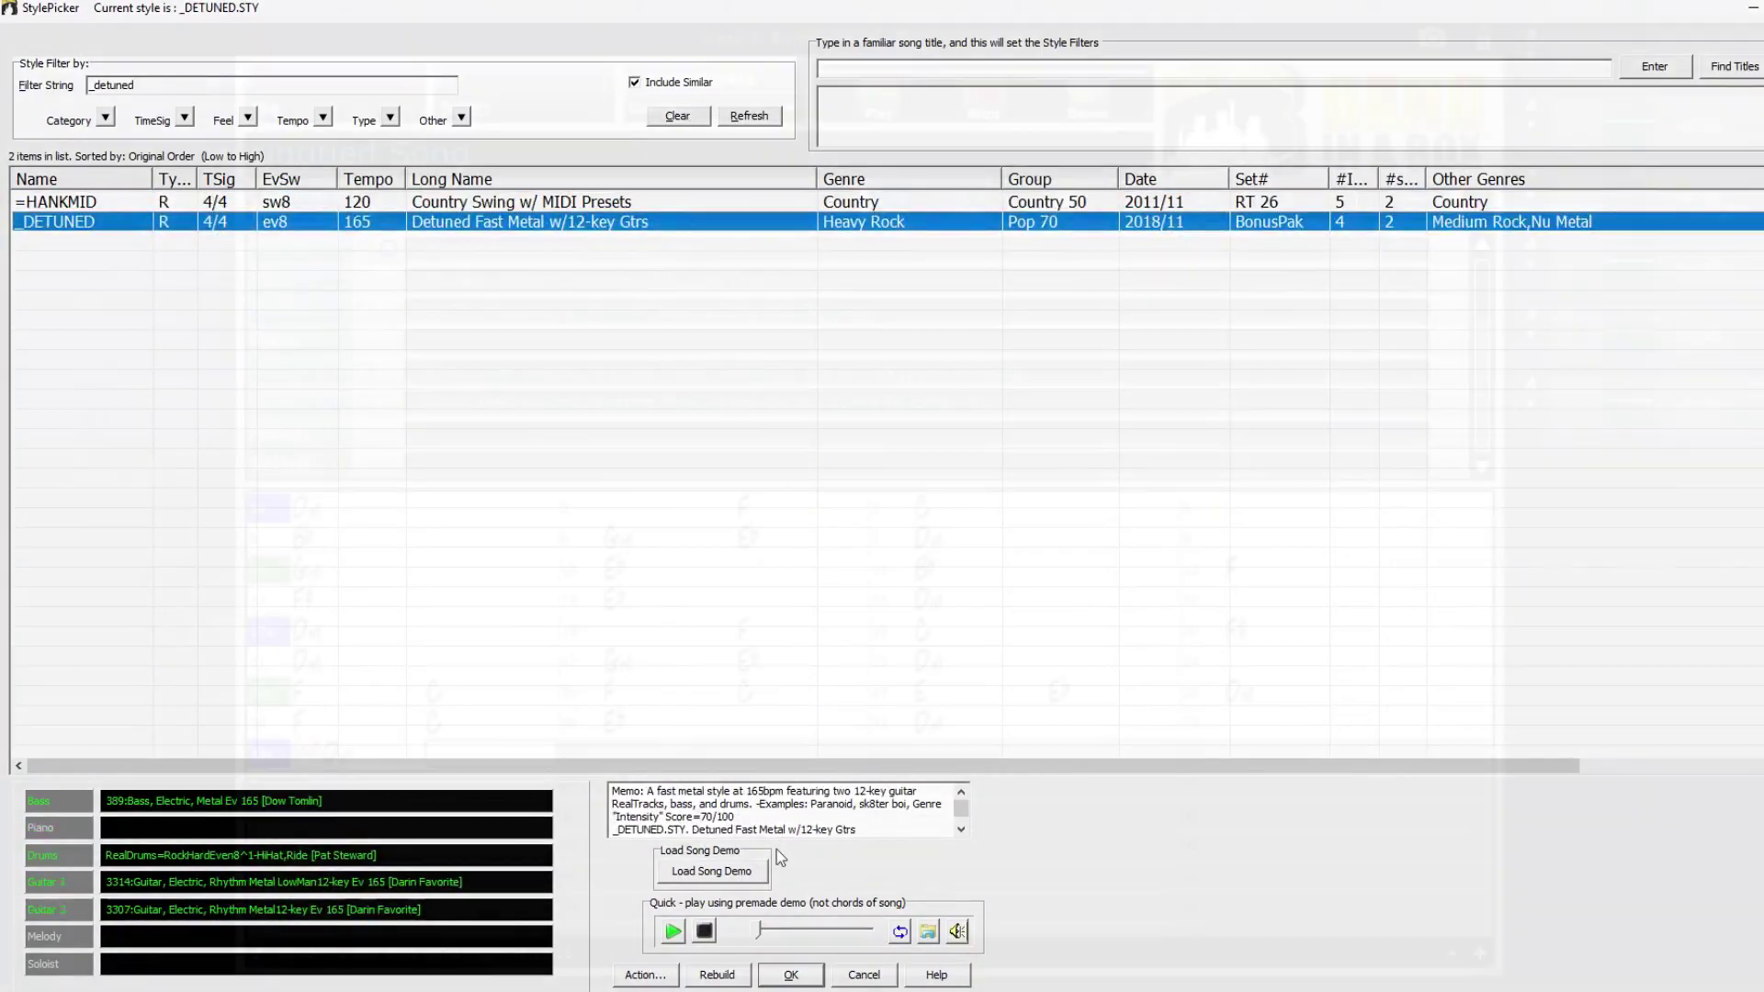
click(1069, 198)
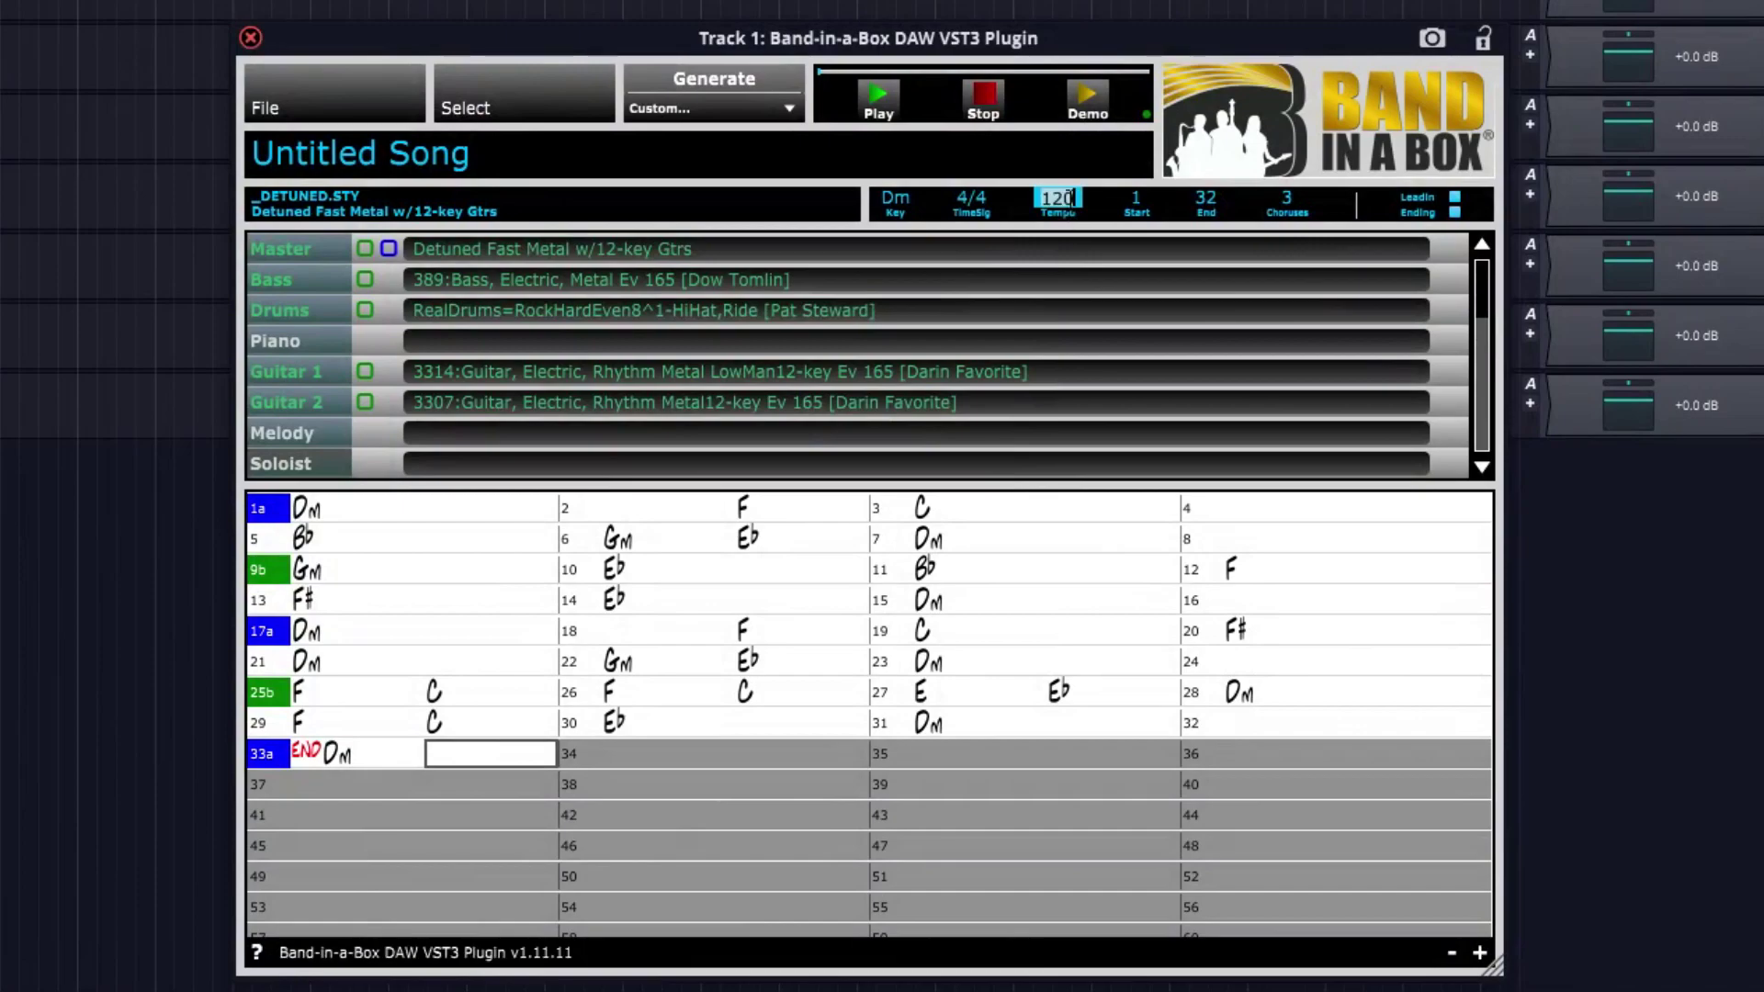
text(167)
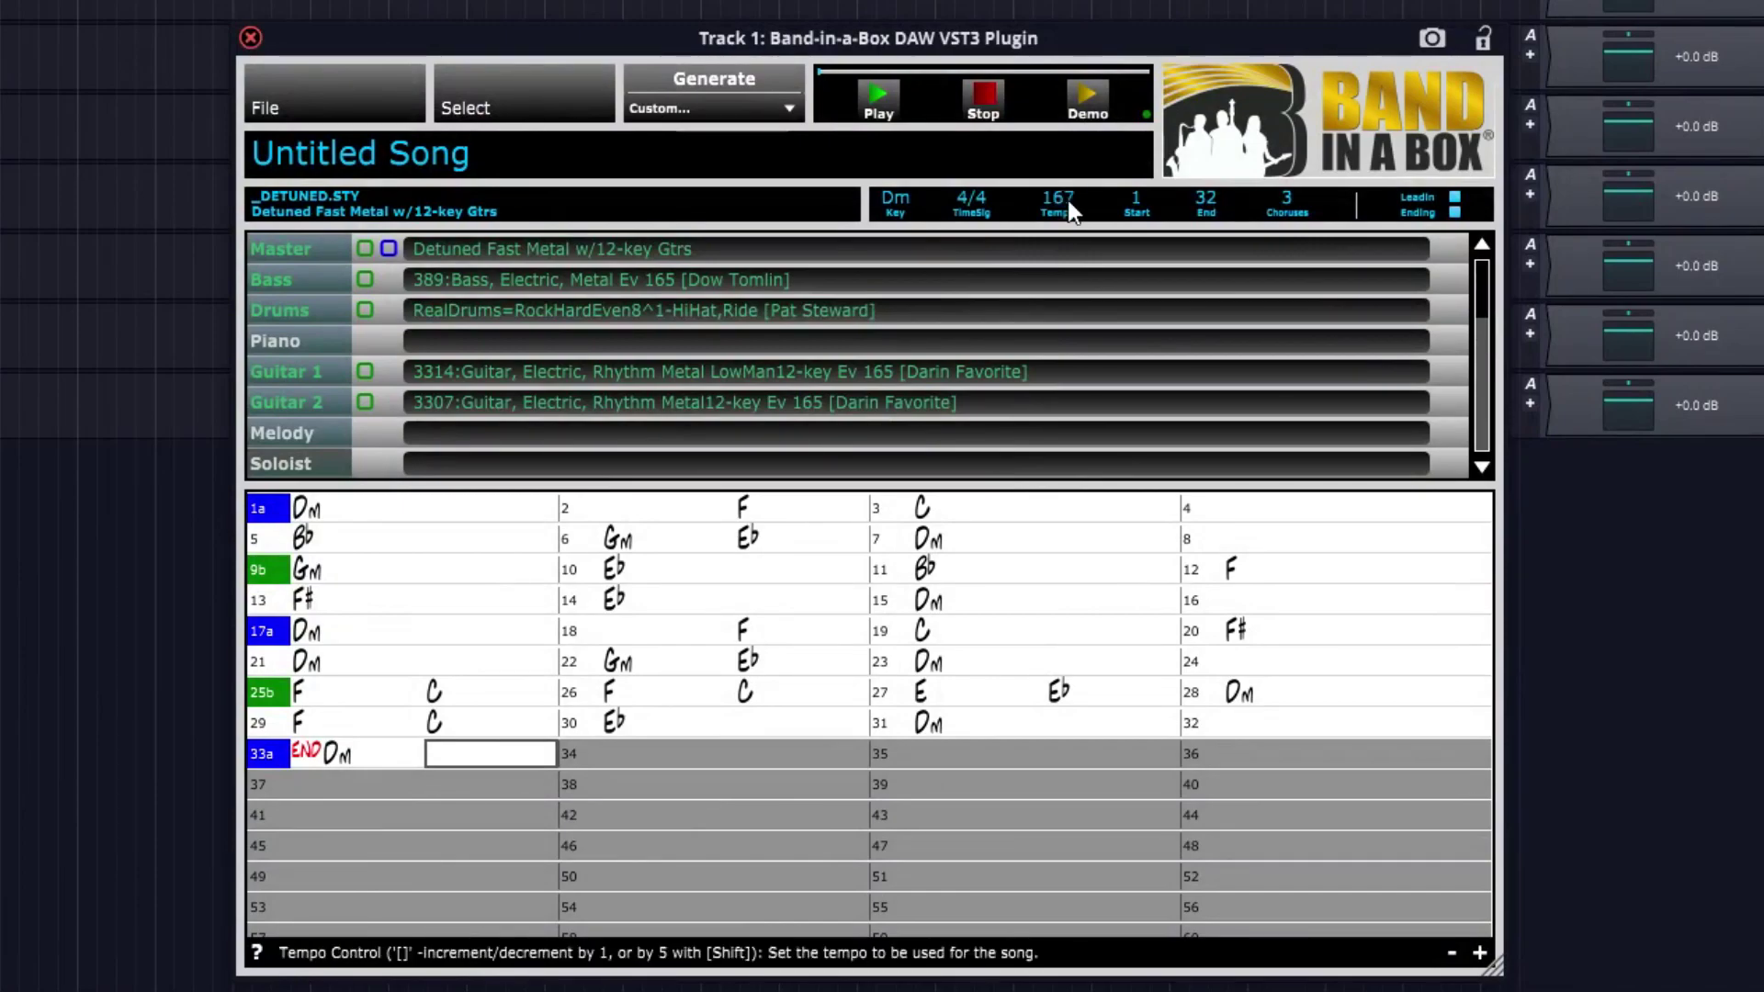
click(717, 81)
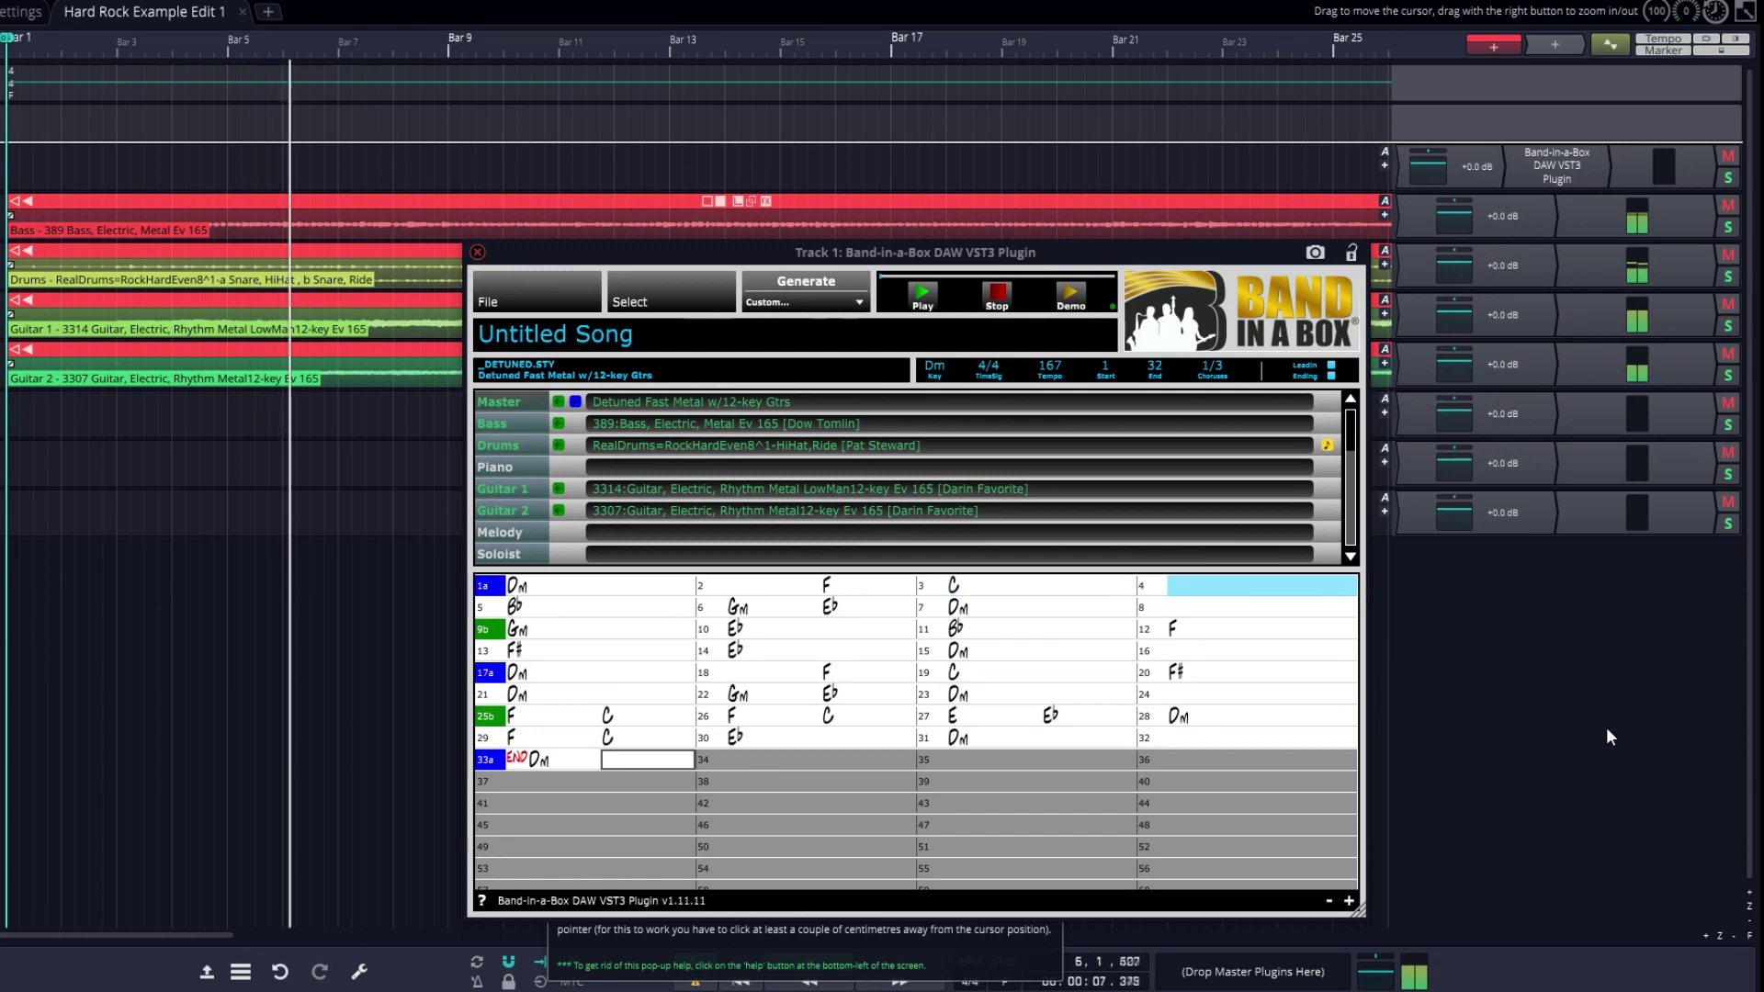
scroll(202, 632, down, 5)
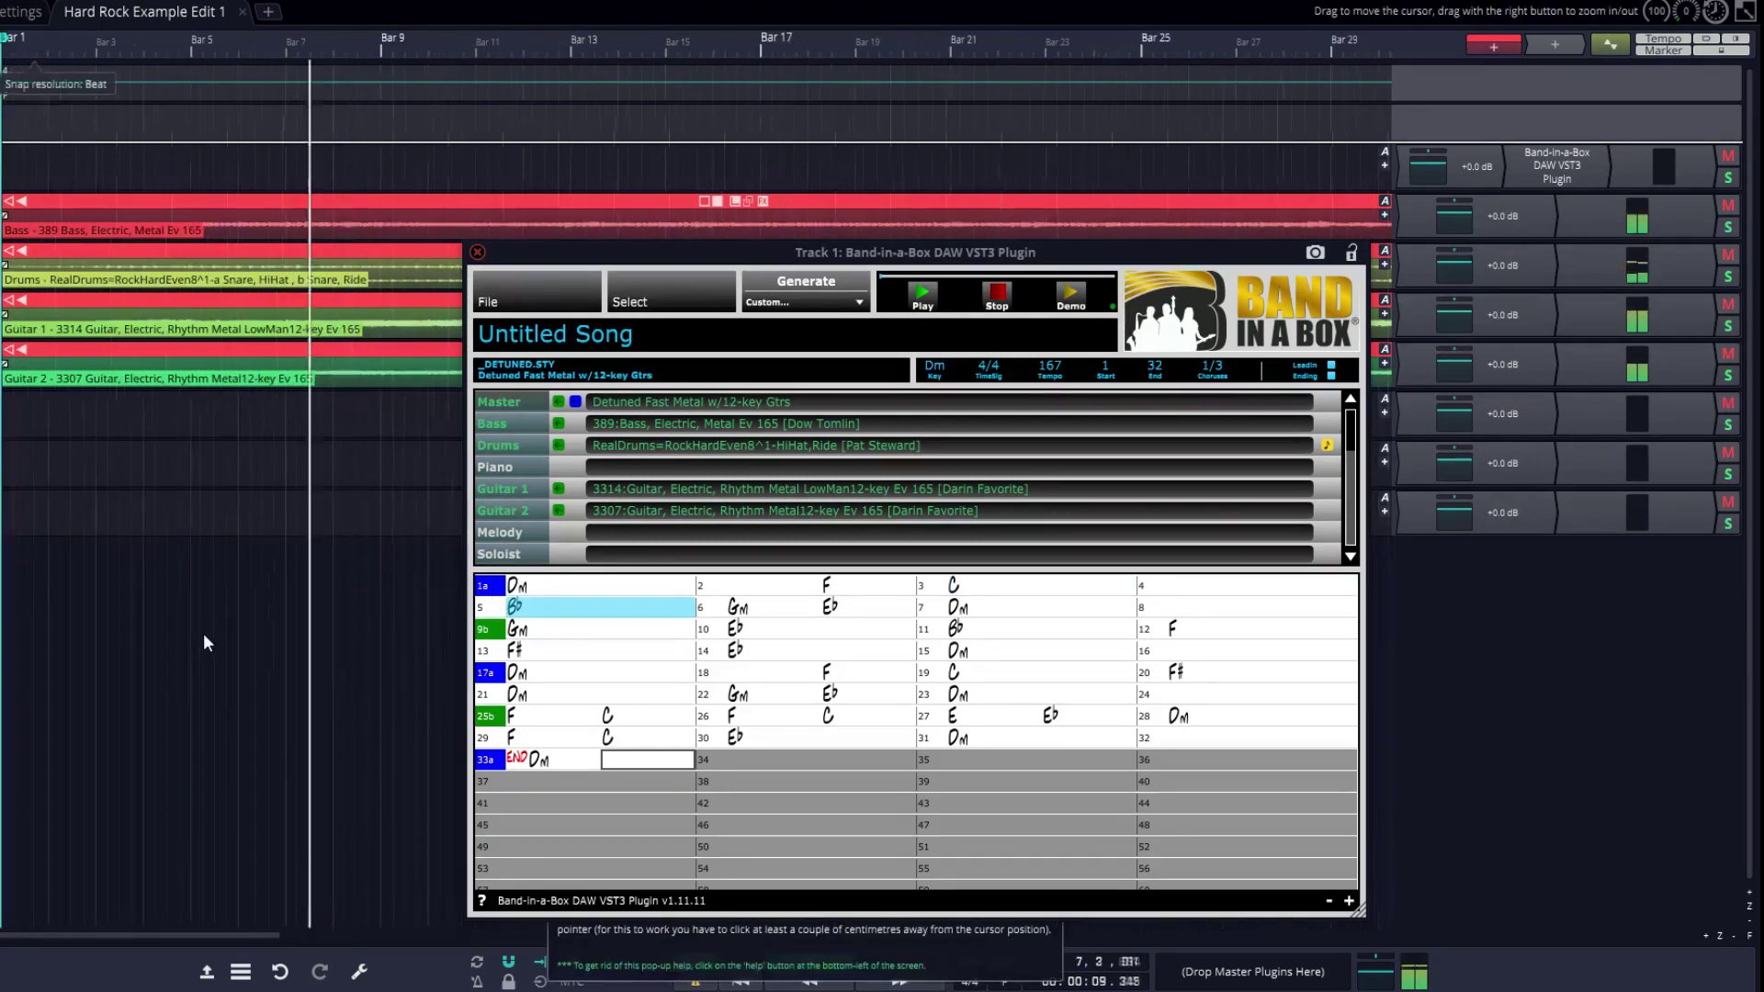
scroll(197, 637, down, 4)
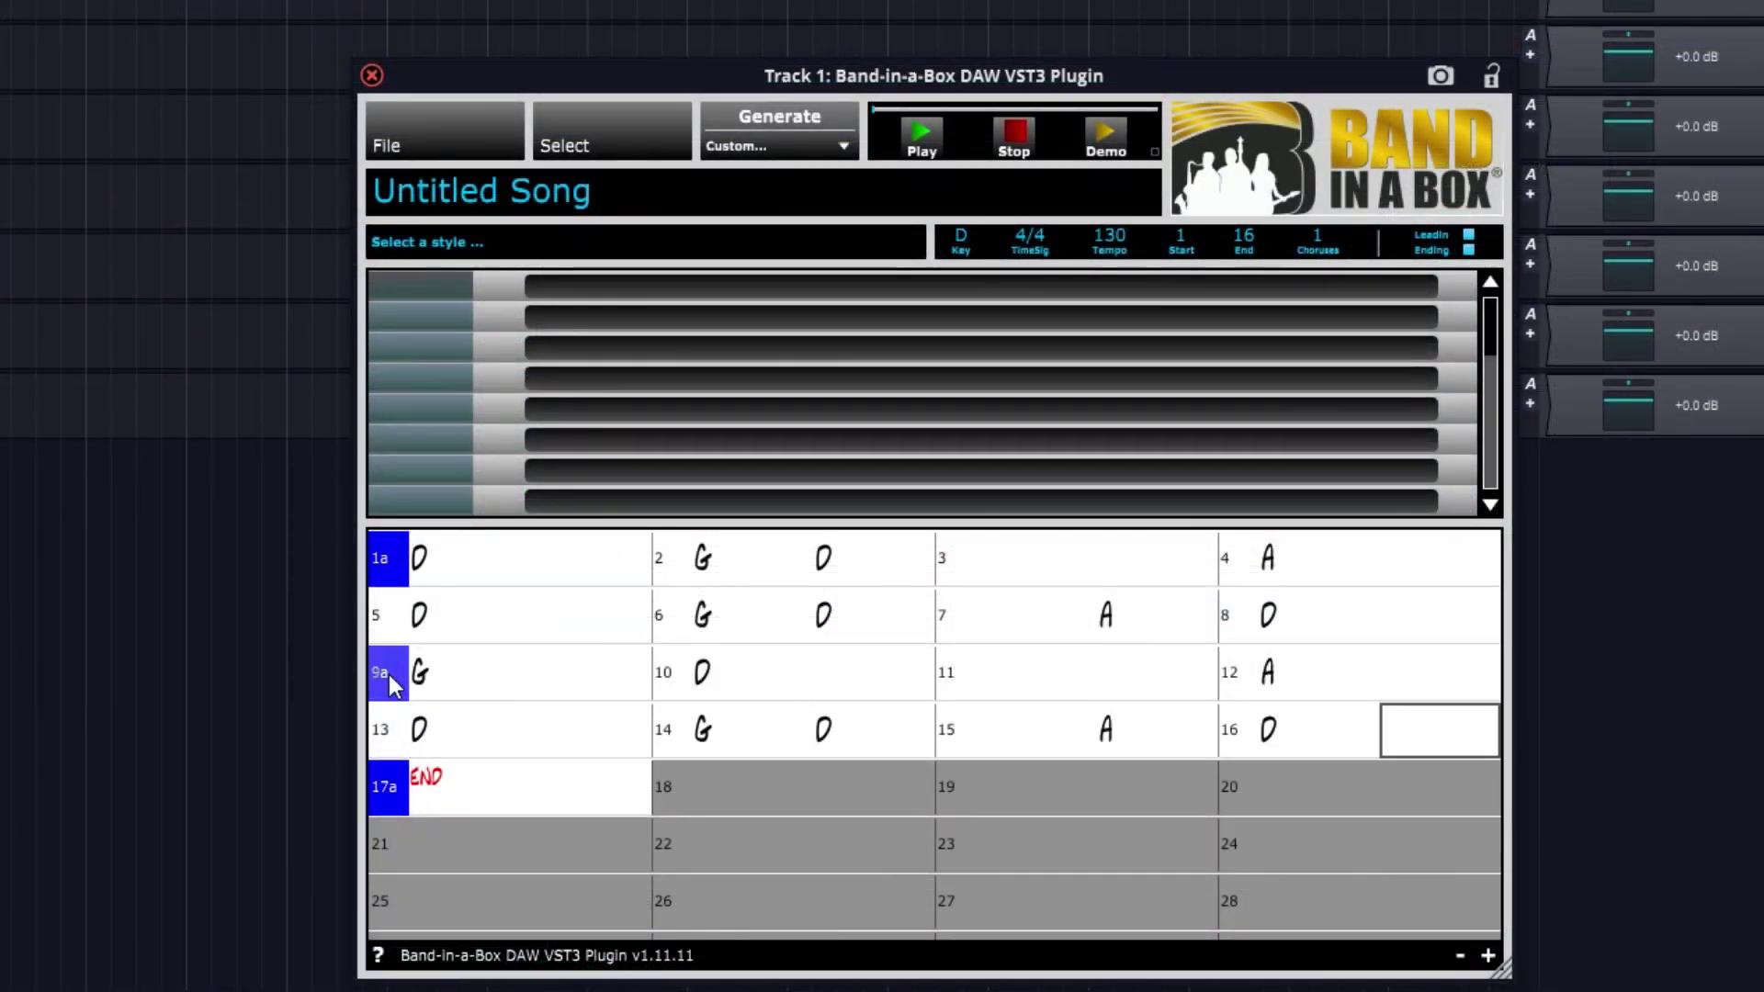
- Choose the _COOKING bluegrass style, generate it, and drop its five parts onto Tracks 2–6
click(593, 138)
click(692, 187)
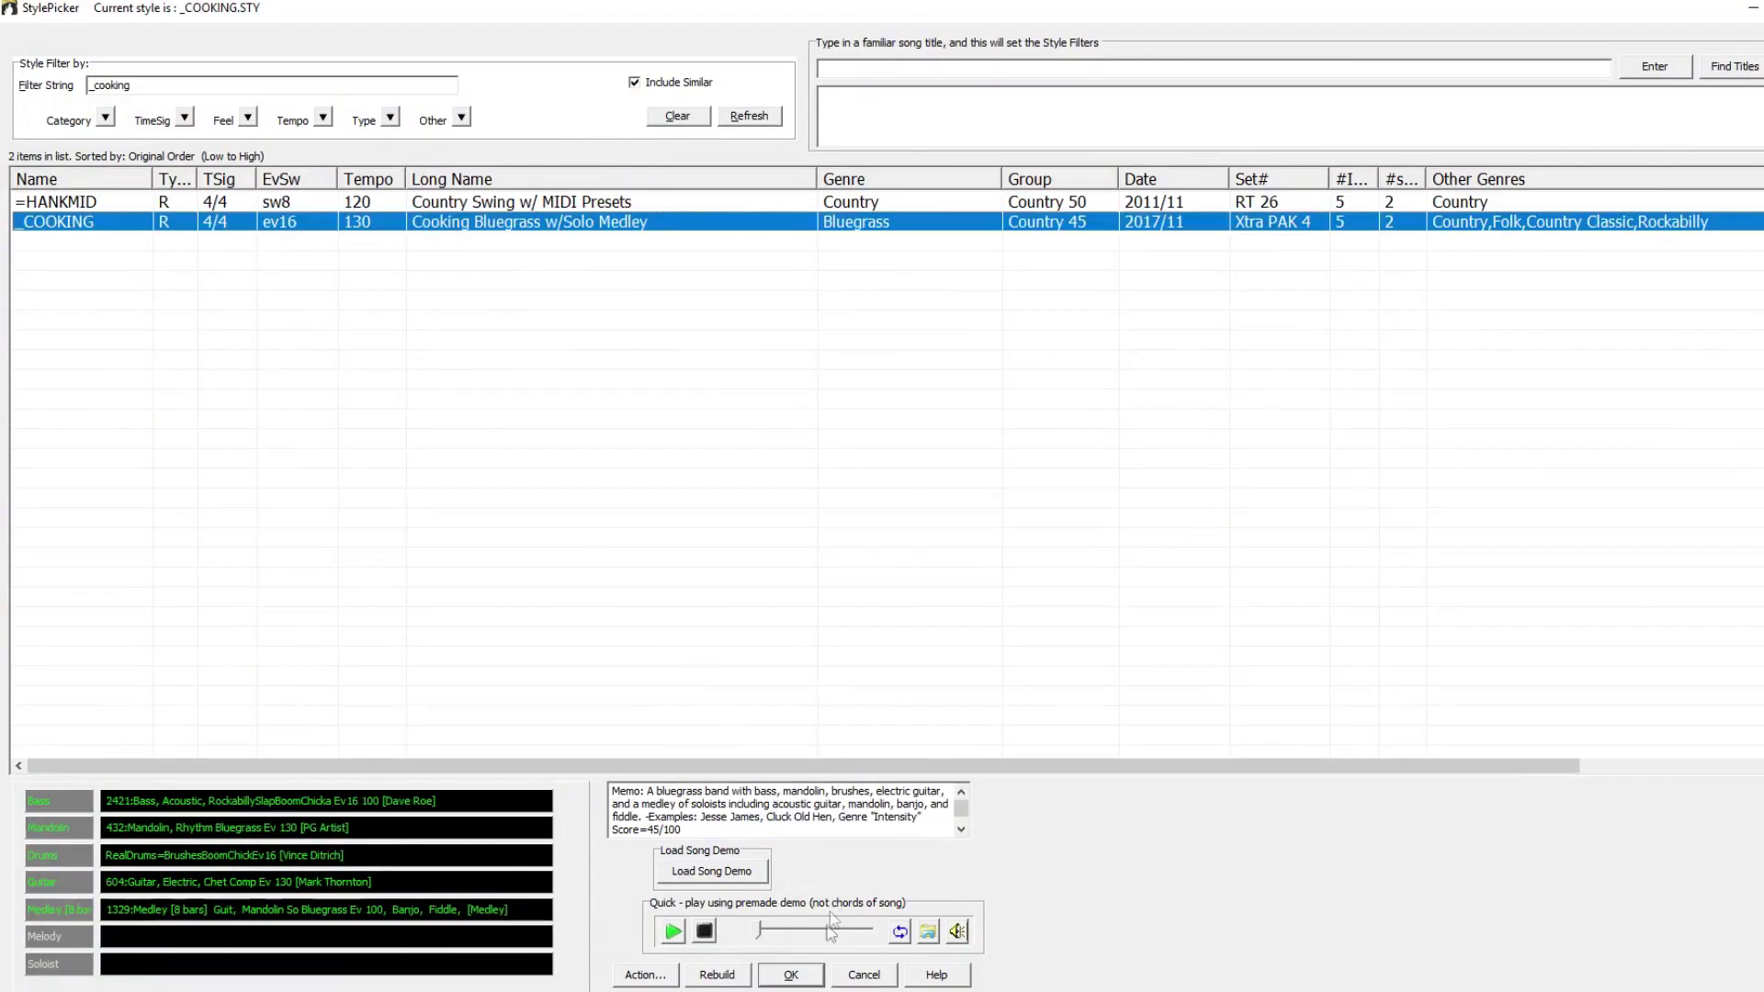
click(793, 975)
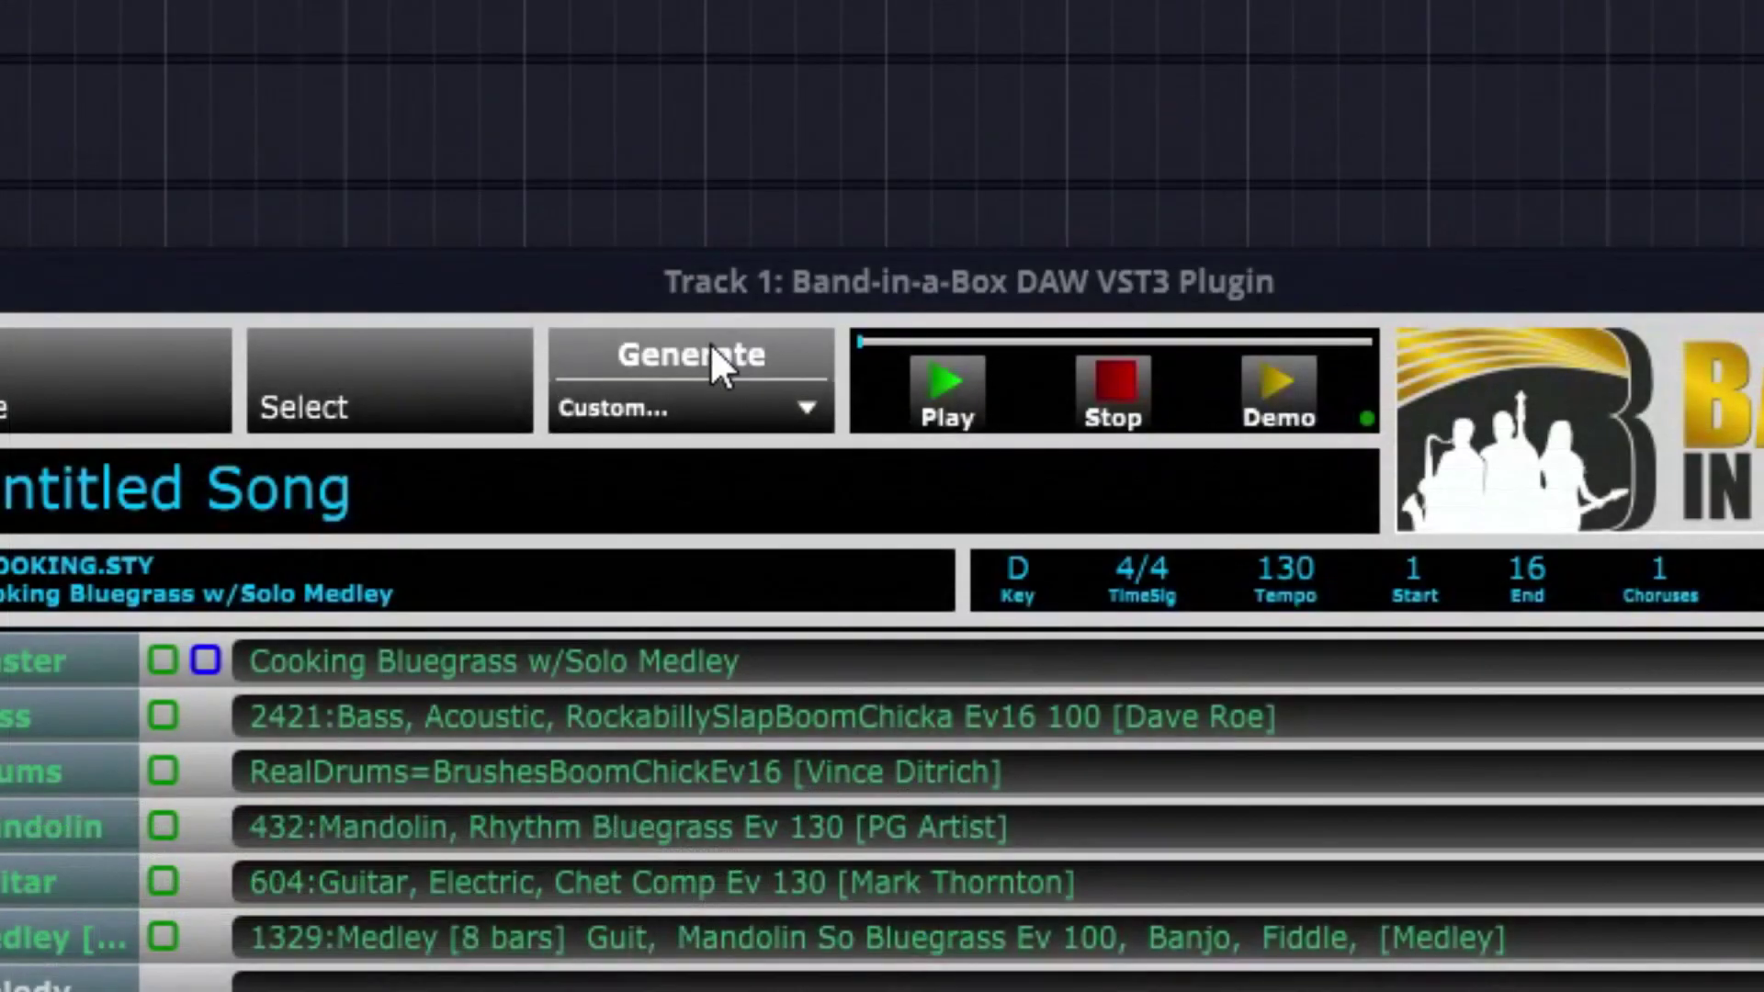
click(711, 350)
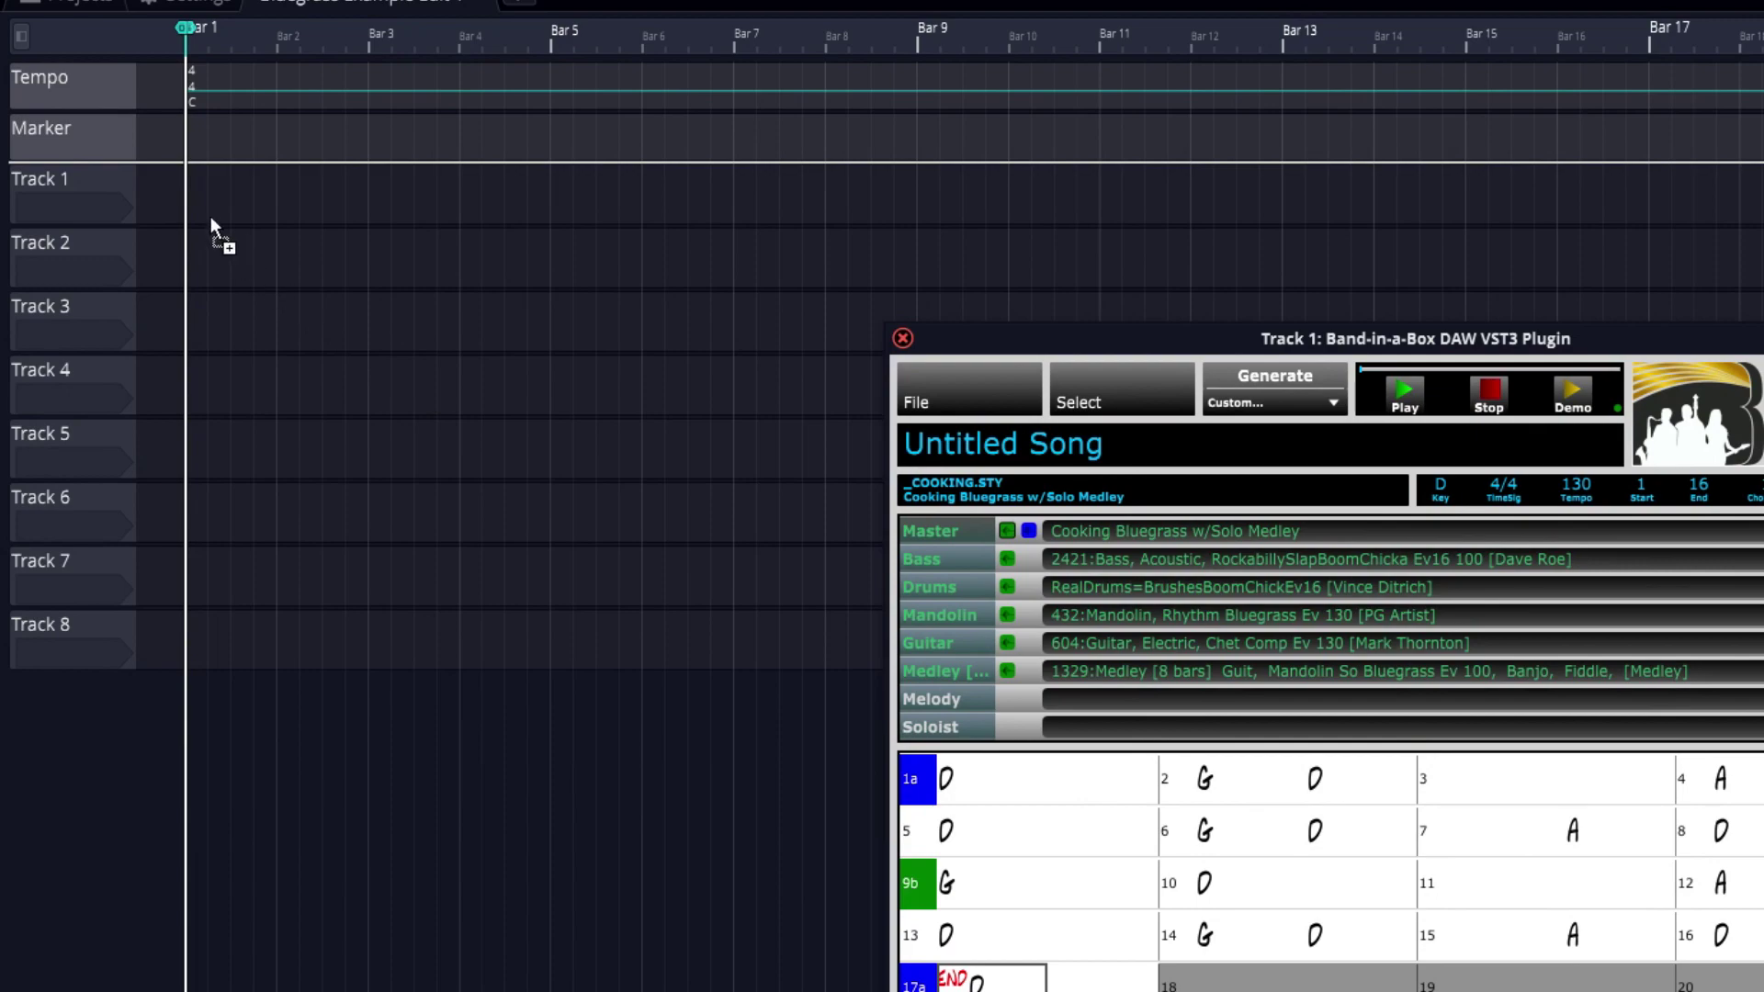
drag(191, 245, 193, 249)
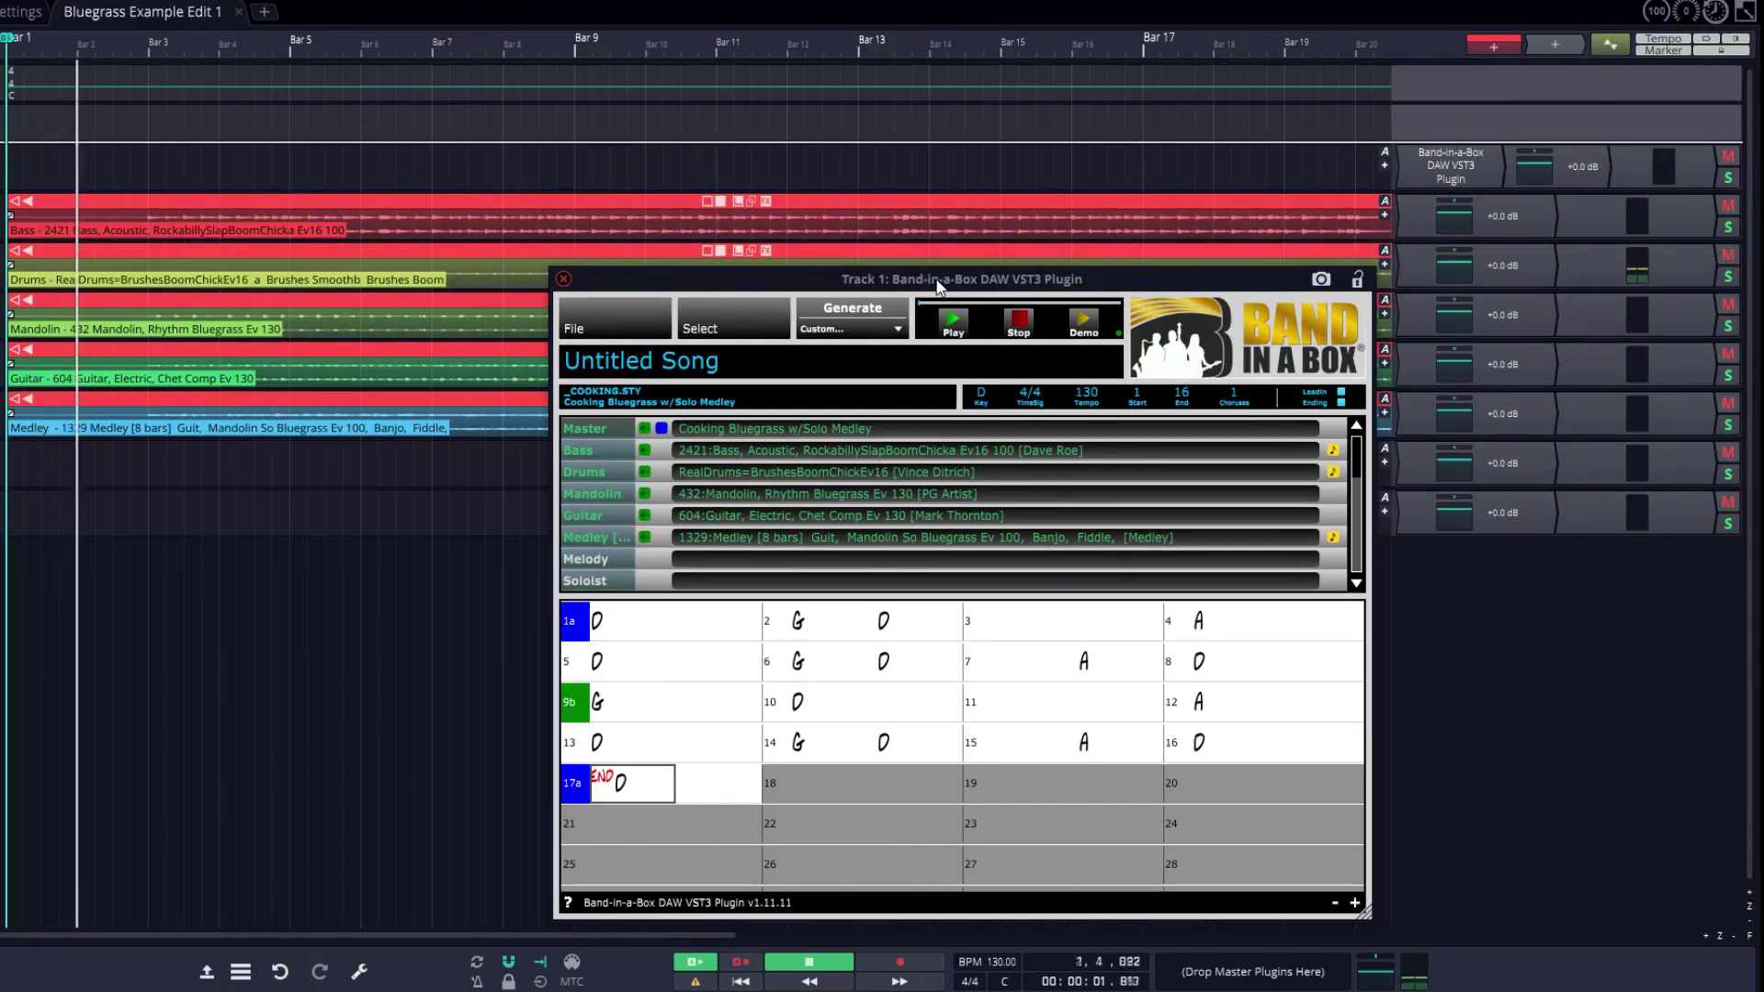
scroll(272, 534, down, 2)
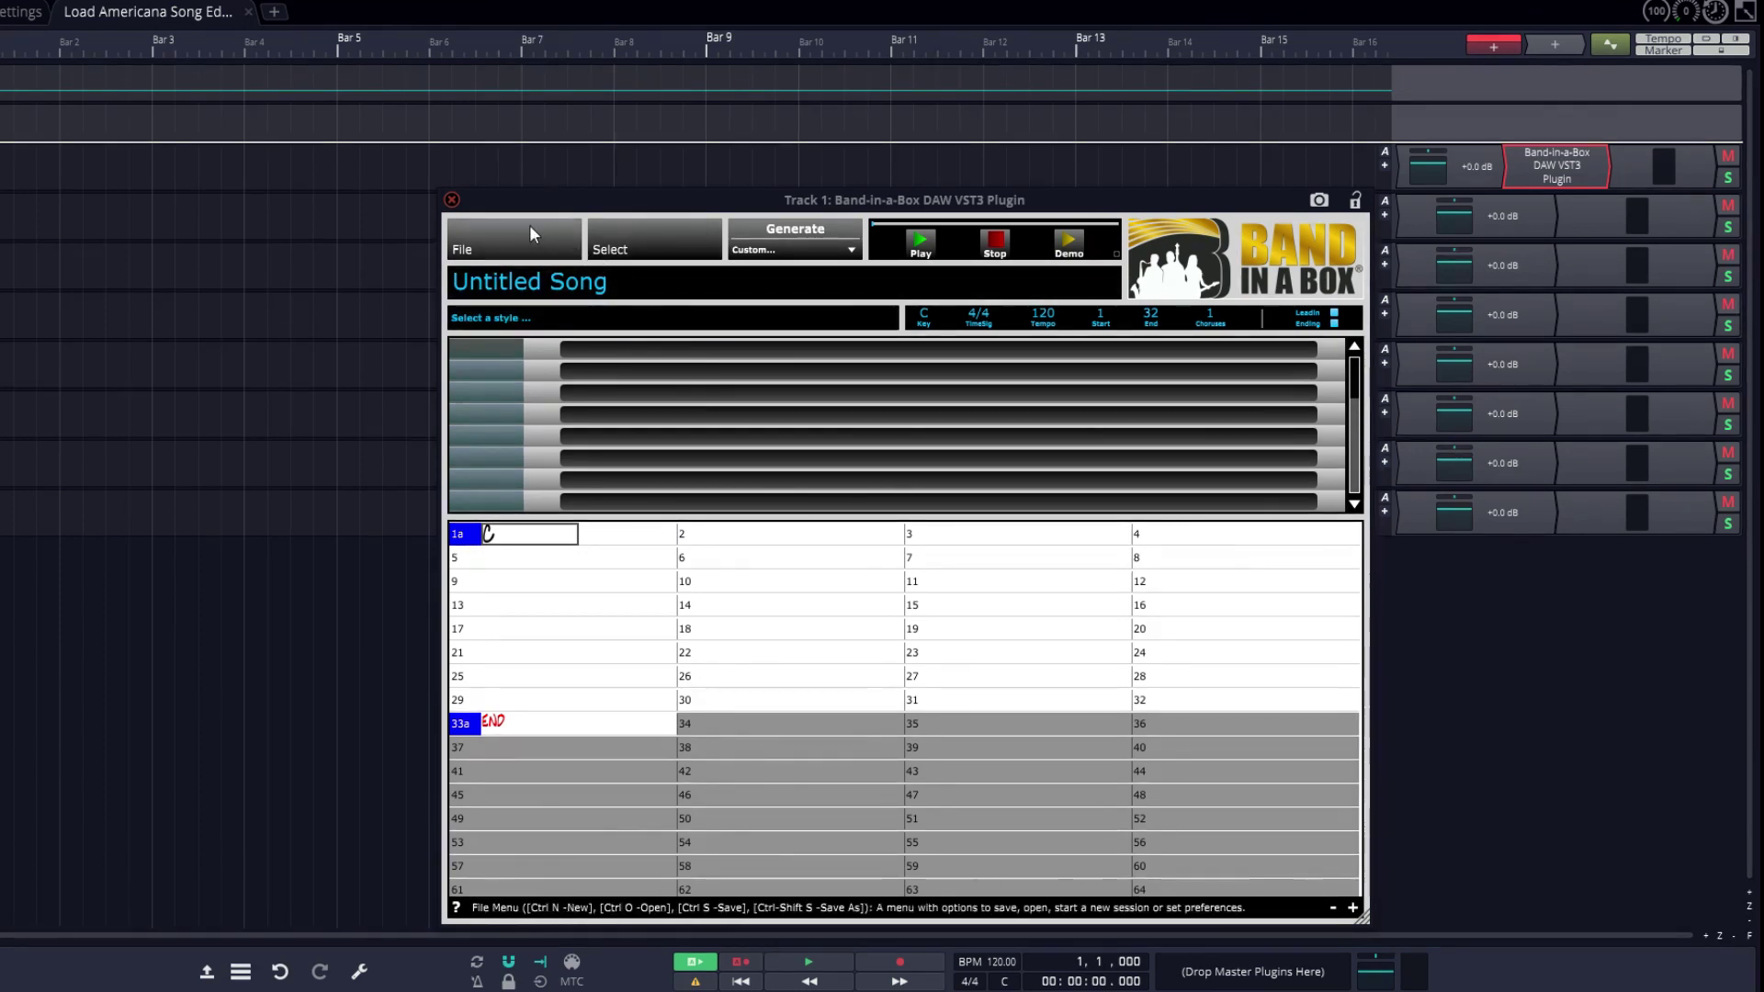
- Open the _STRANGR Demo .SGU song through the plugin's File > Open
click(533, 233)
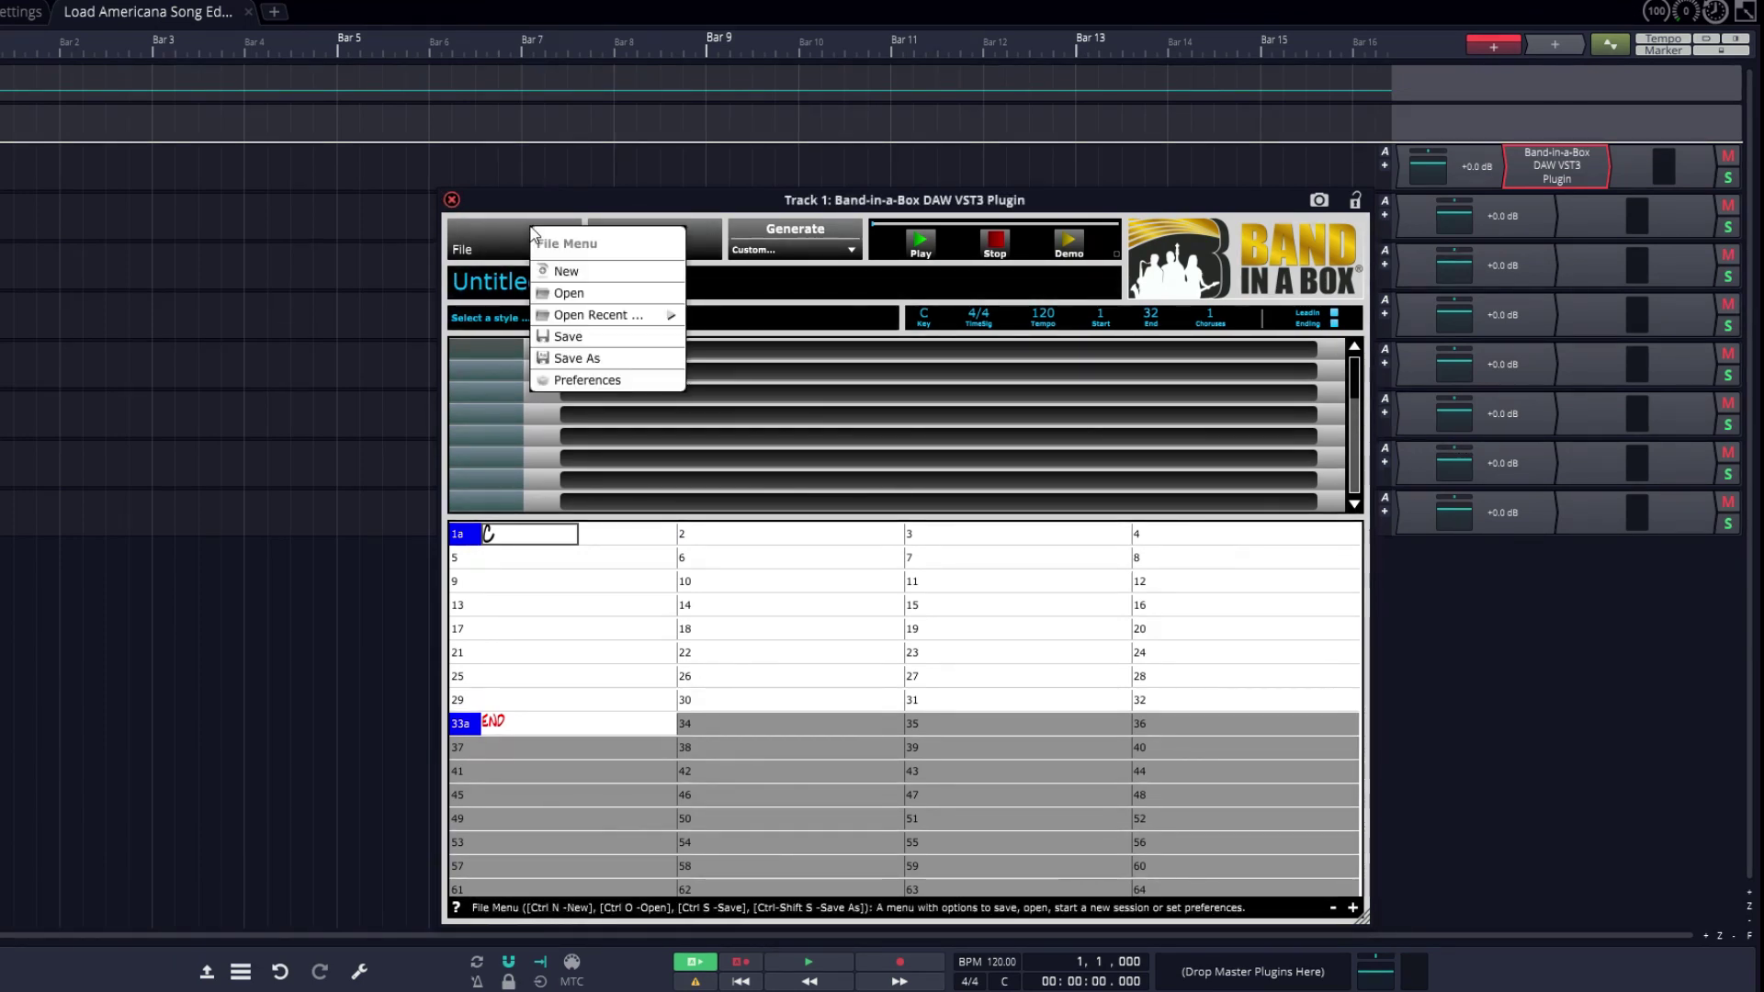
click(561, 294)
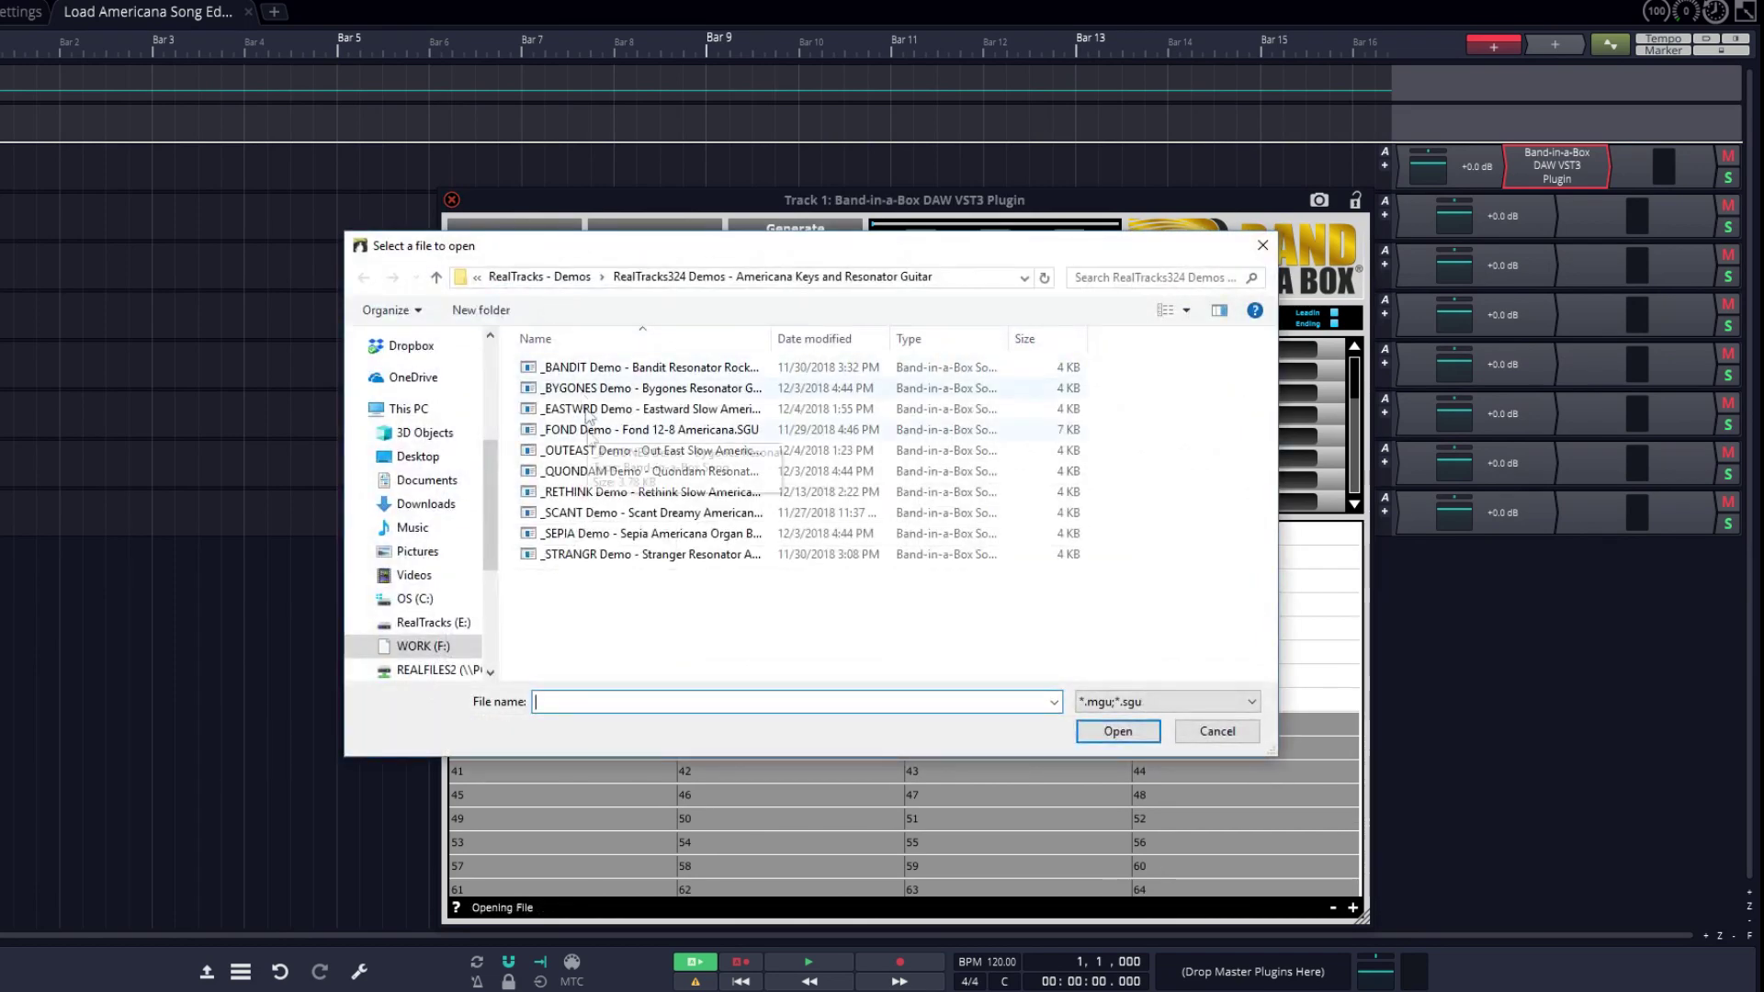
click(608, 557)
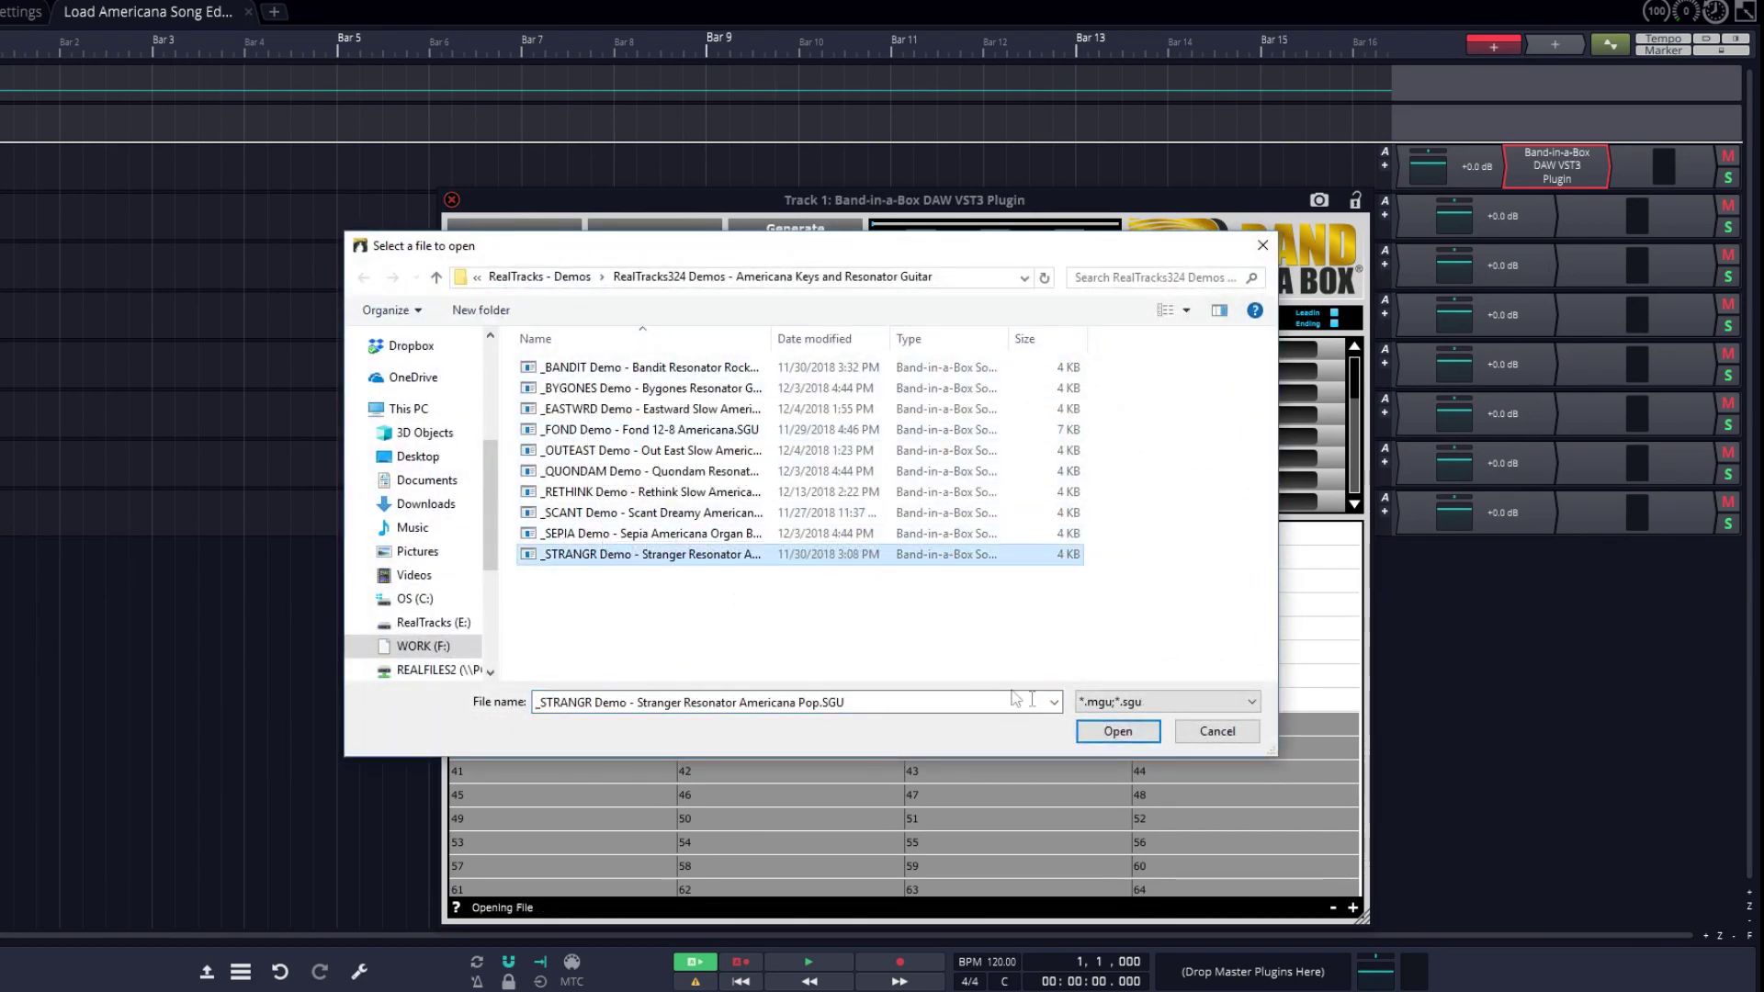
click(1118, 731)
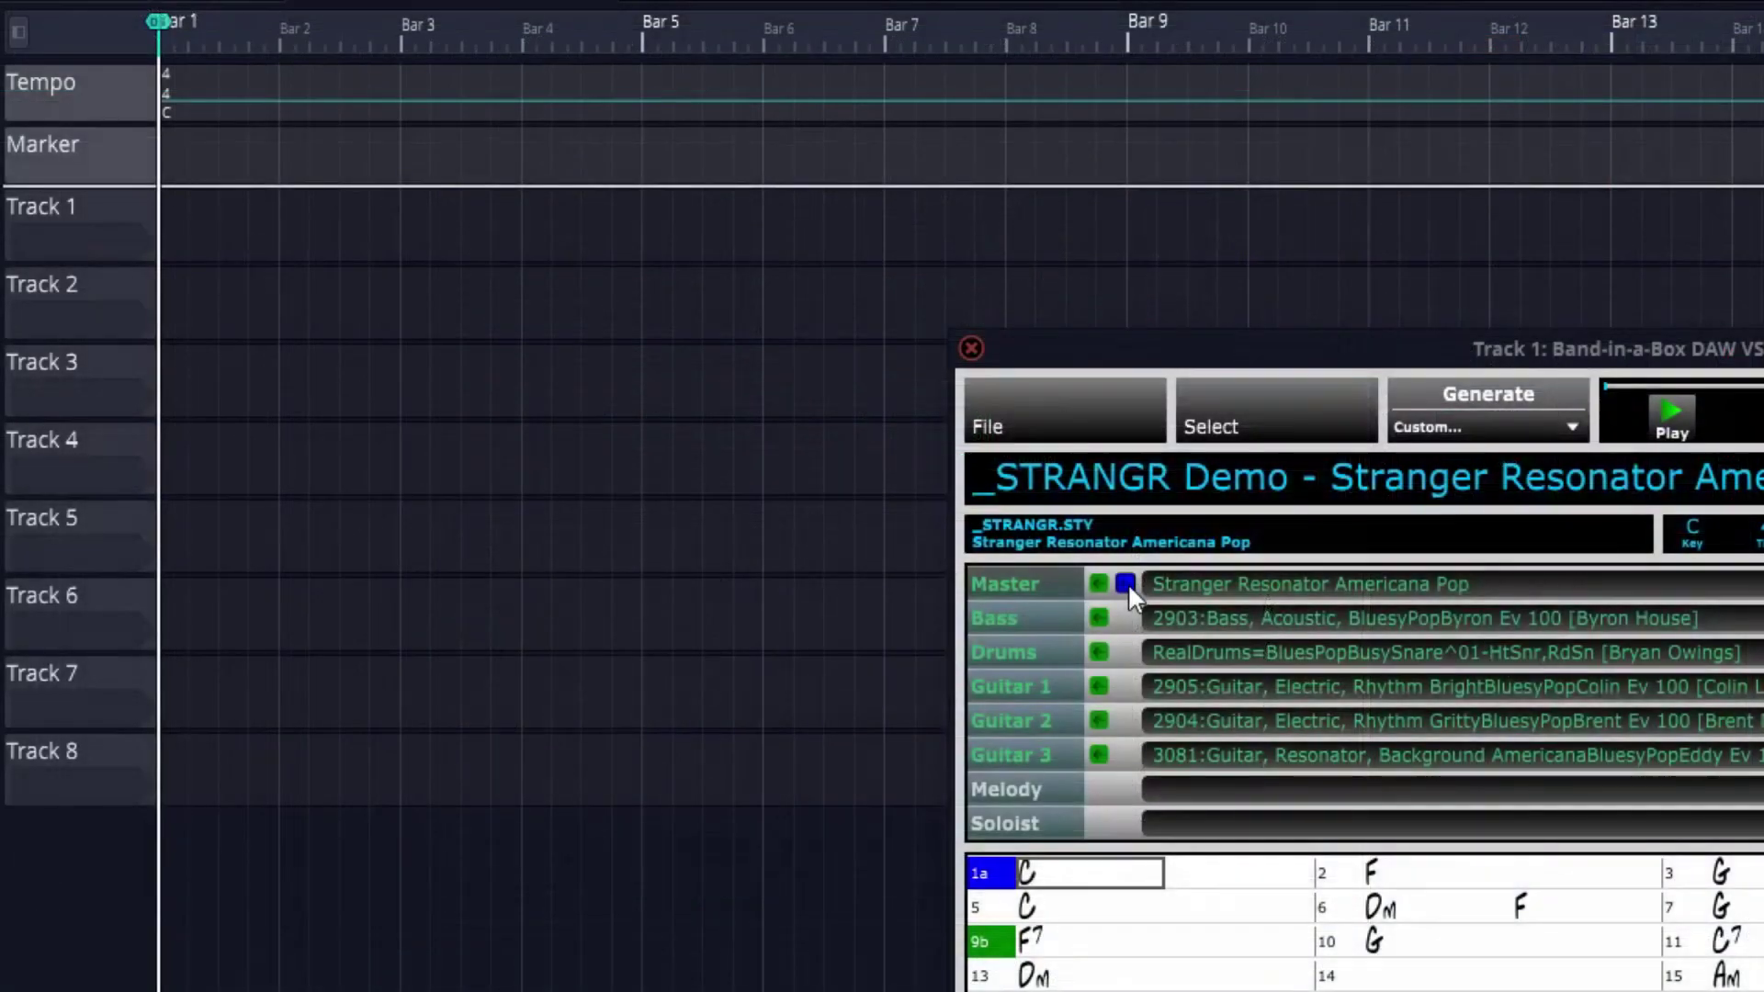
- Drag the Americana bass, drums and three guitar parts onto Tracks 2–6
drag(1127, 582, 880, 553)
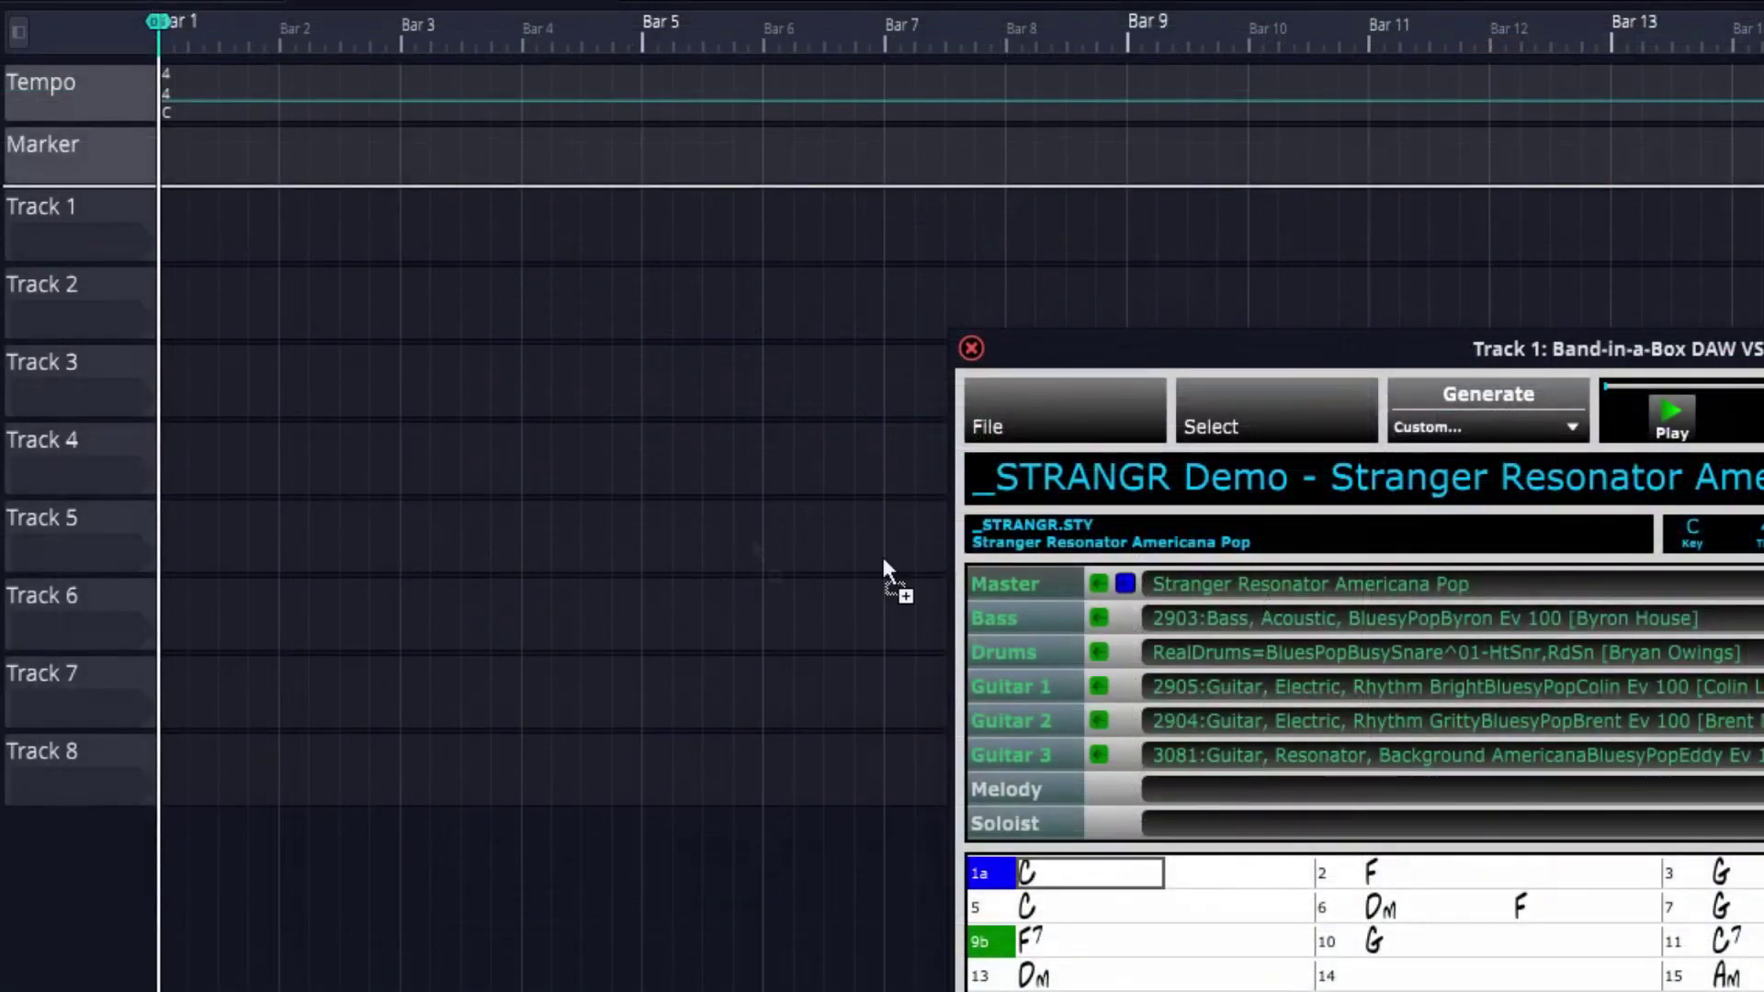
drag(168, 326, 156, 317)
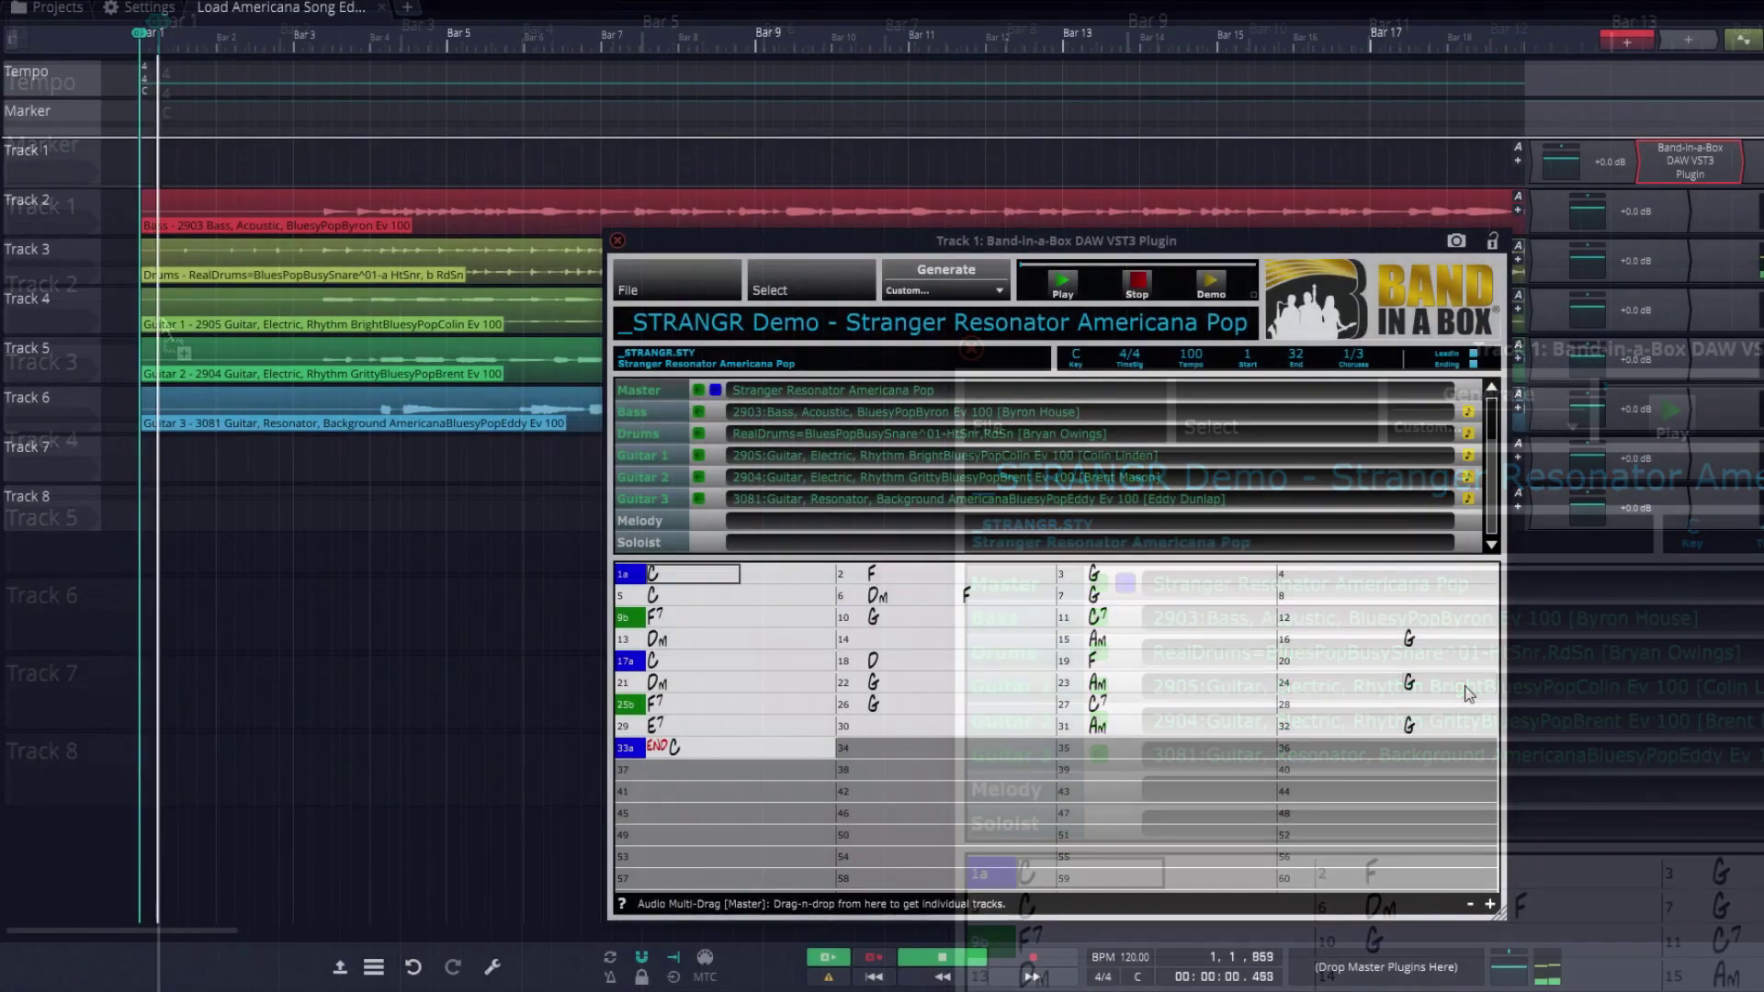
scroll(422, 603, down, 5)
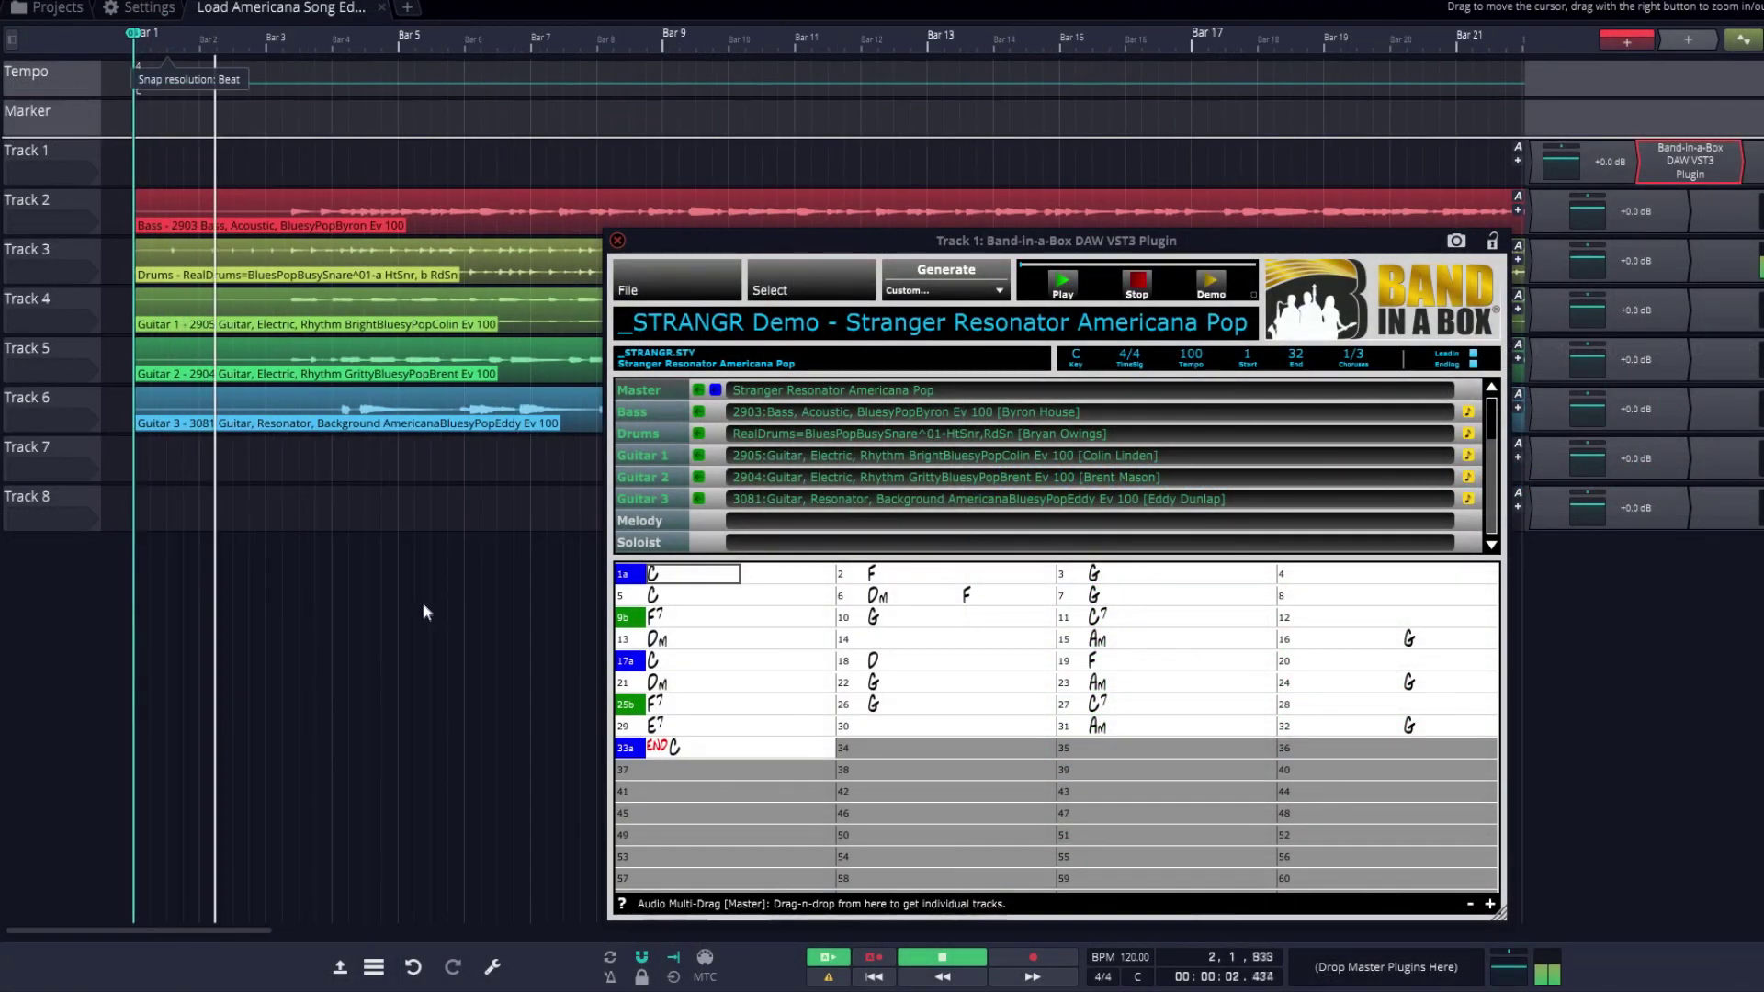
scroll(421, 604, down, 4)
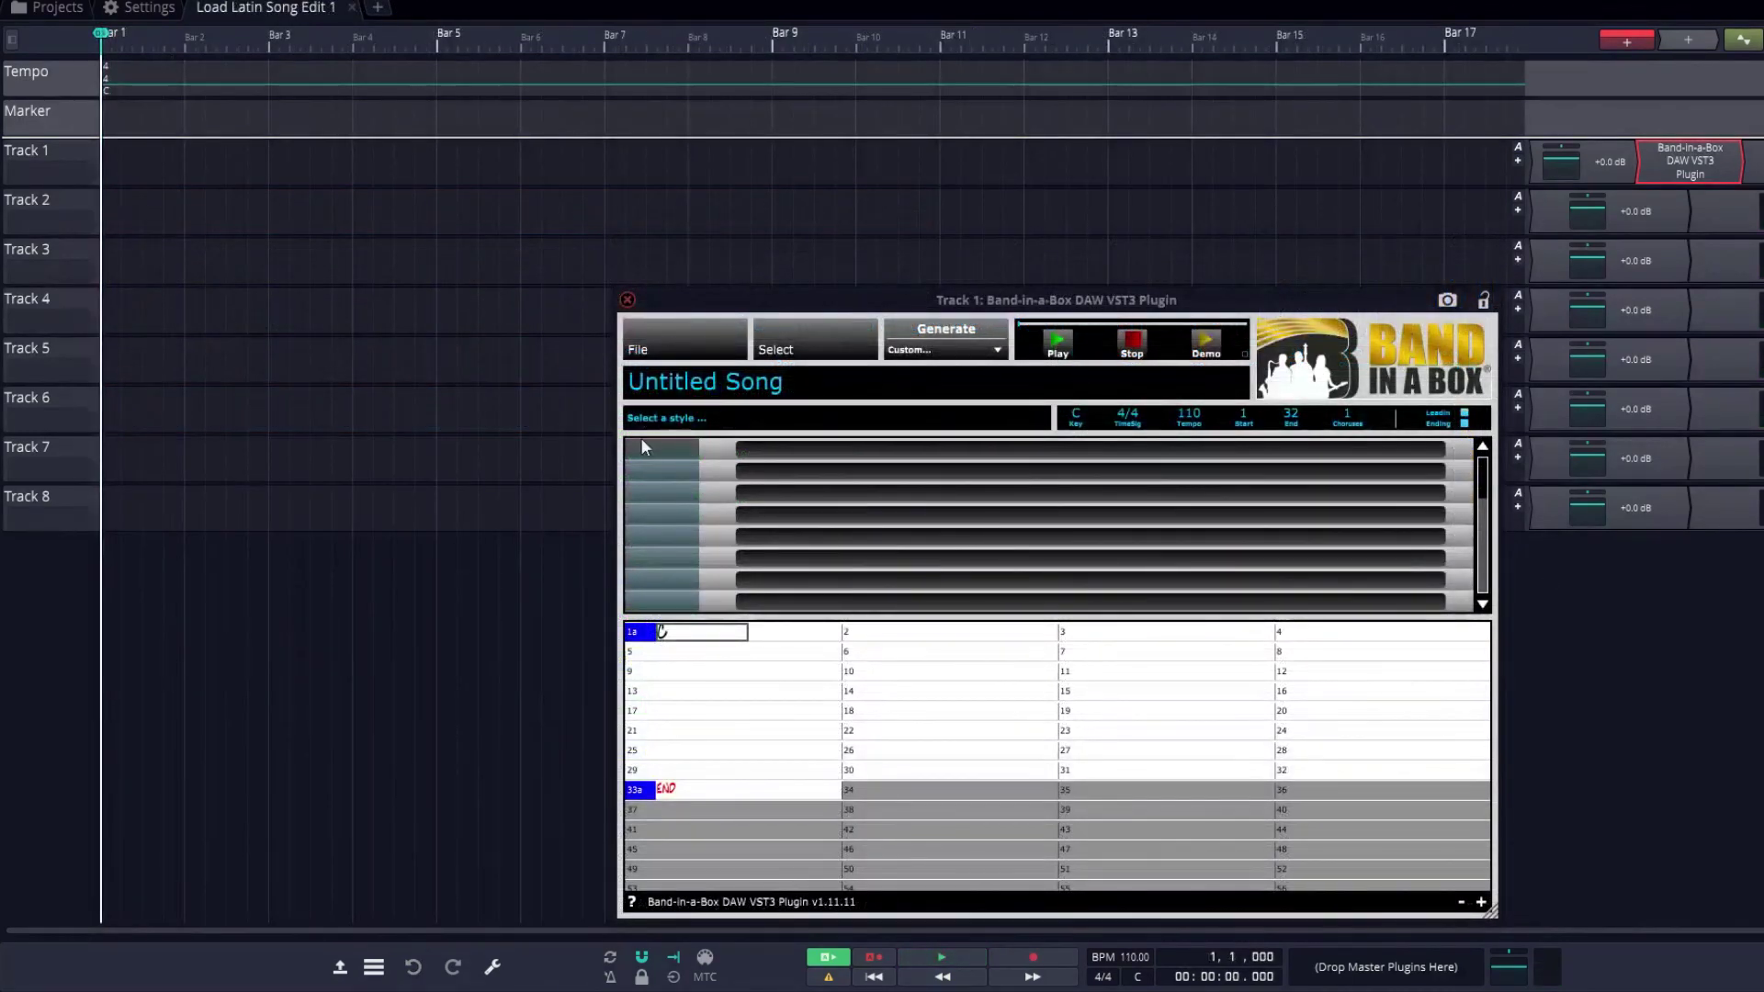
- Open the _GIRONA Demo rumba song file through the plugin's File > Open
click(644, 340)
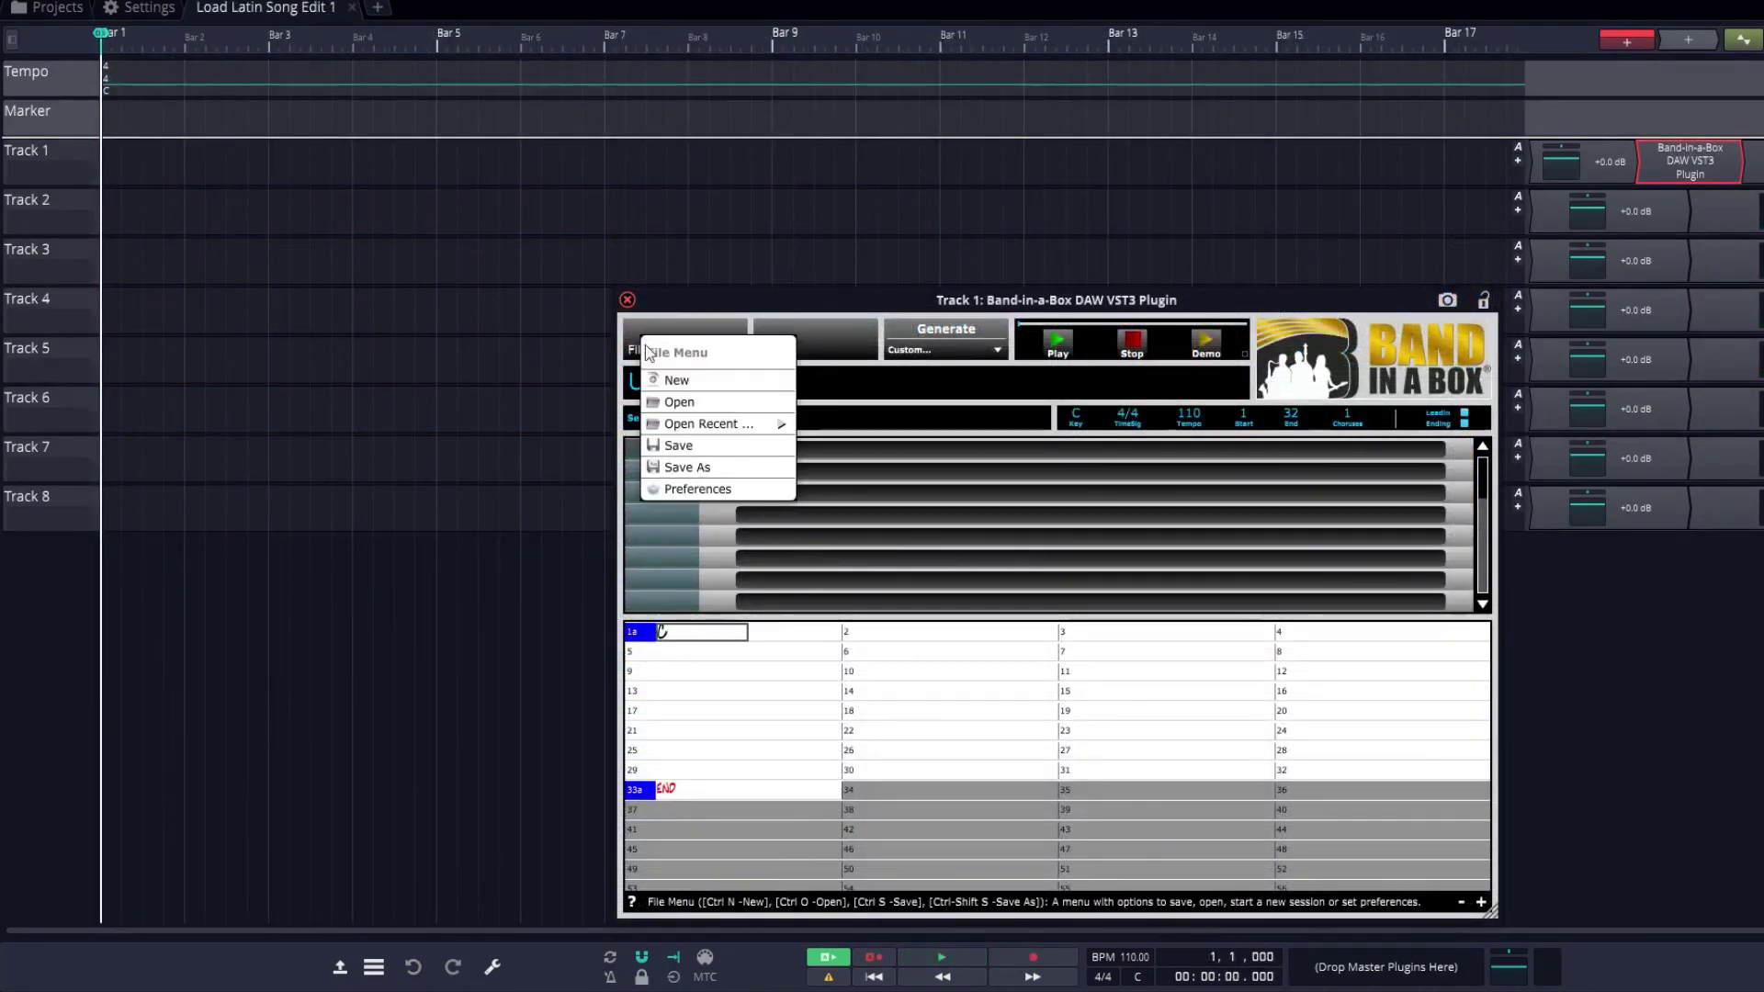
click(684, 404)
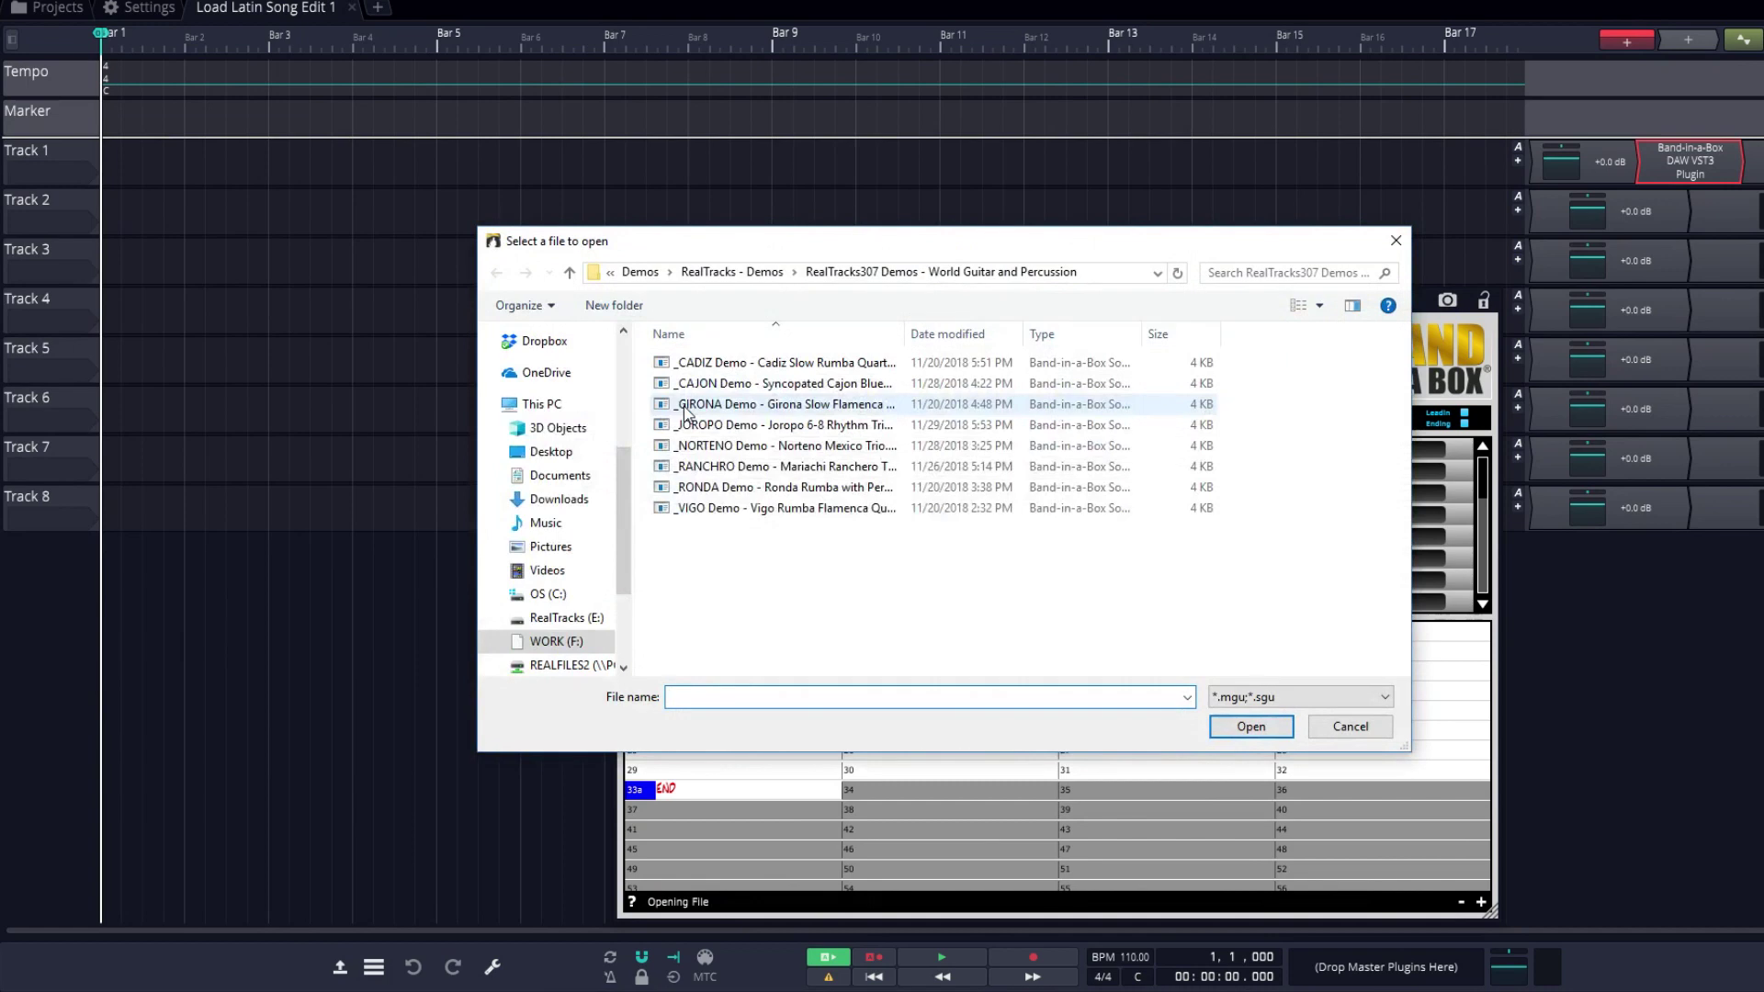
click(749, 409)
click(1243, 726)
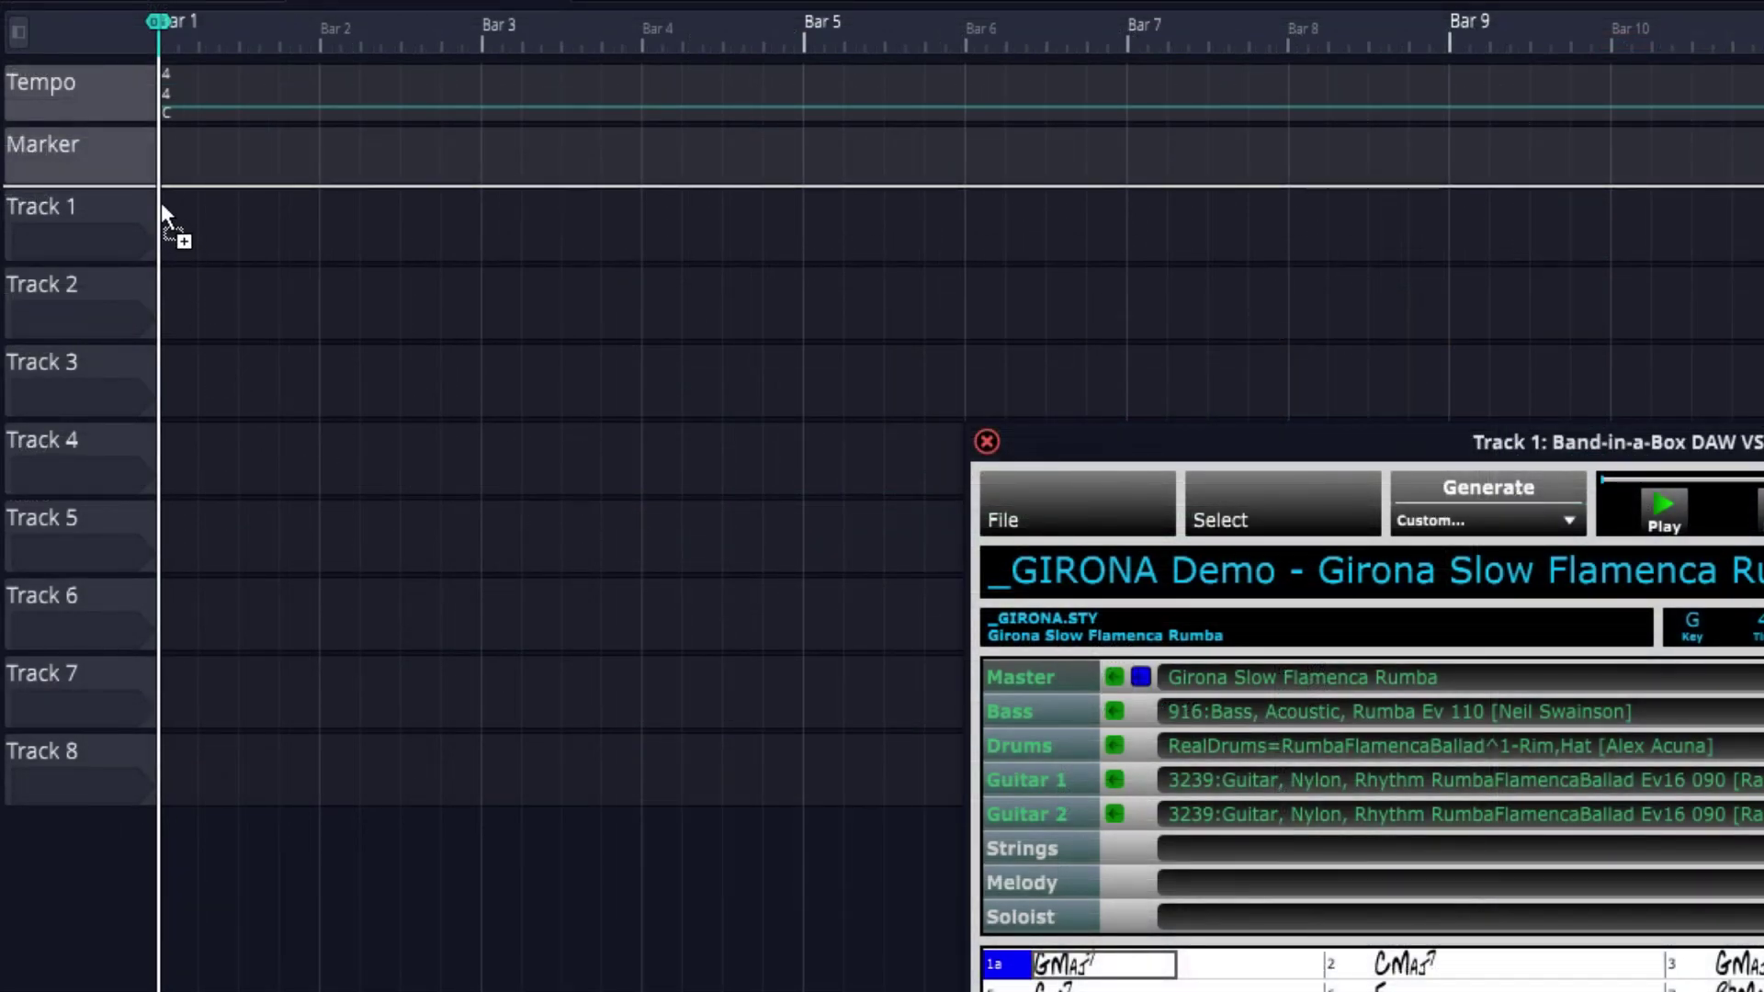
- Drop the rumba bass, drums and two nylon guitar parts onto Tracks 2–5
drag(162, 203, 158, 200)
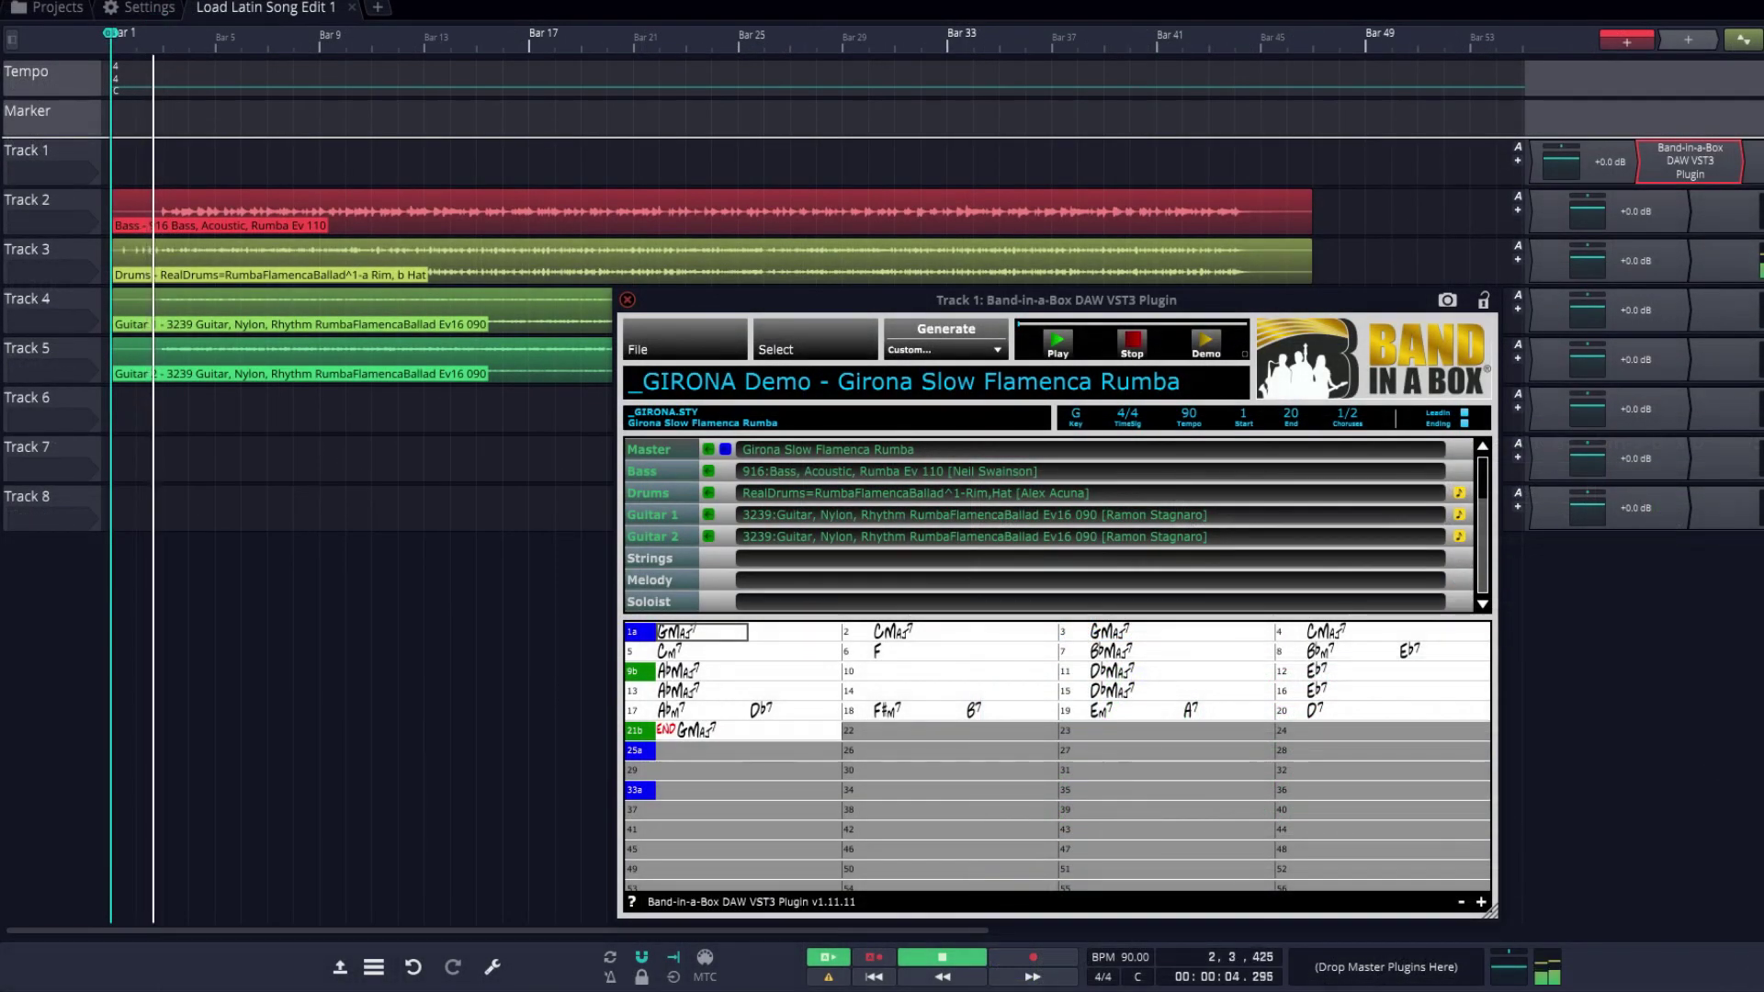